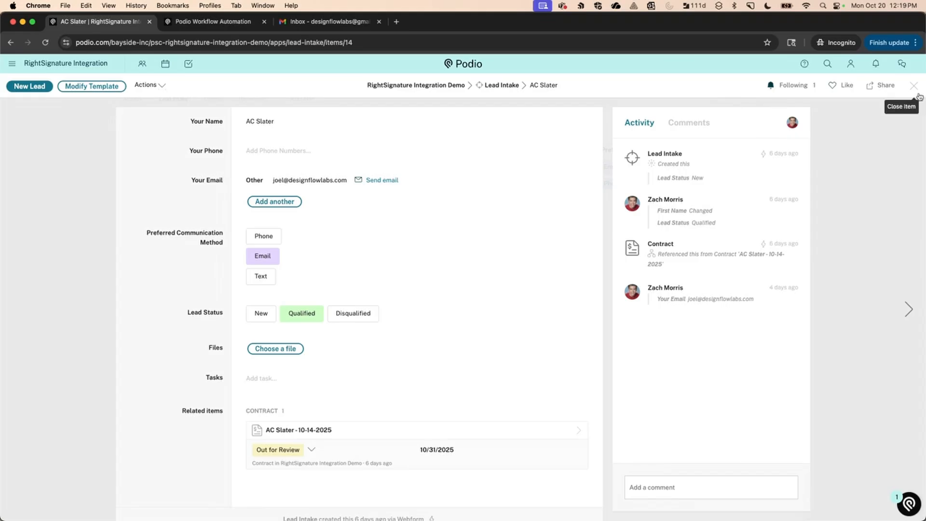
Close the lead and open the 10-14-2025 contract from the Contract app.
click(914, 86)
click(216, 95)
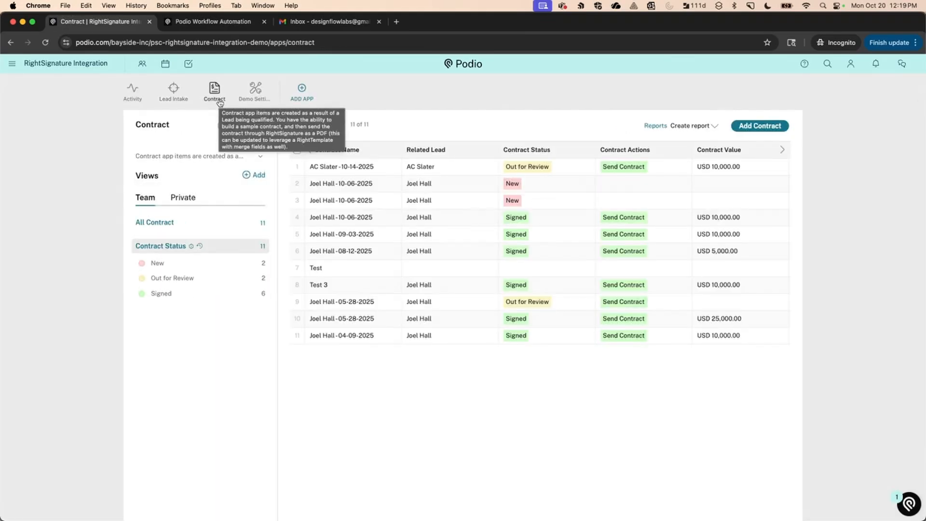
click(318, 167)
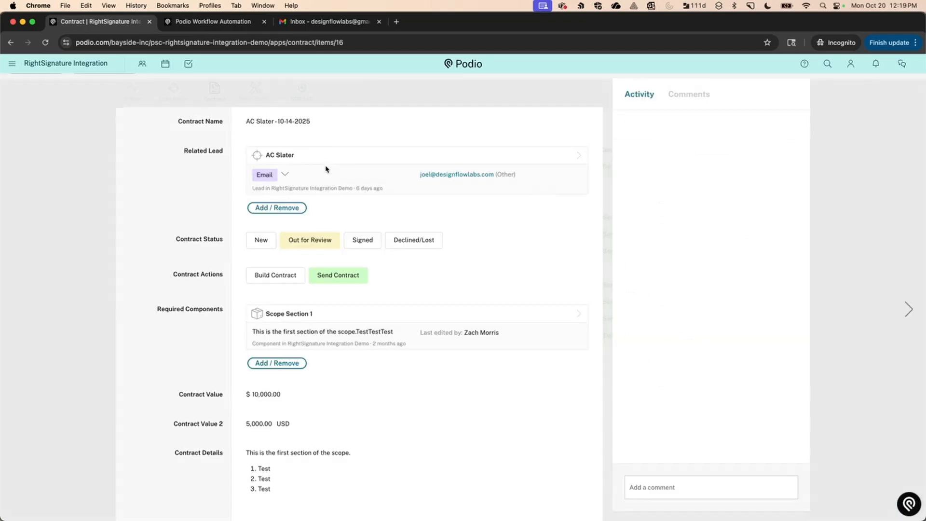
Review the contract's attached and signed PDFs under Files, then return to the contract list.
scroll(164, 246, down, 1)
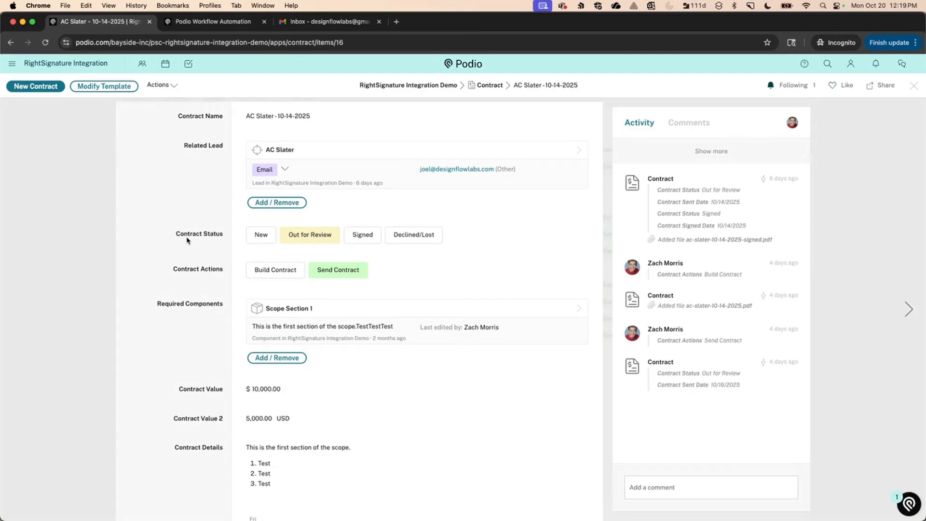
scroll(187, 240, down, 5)
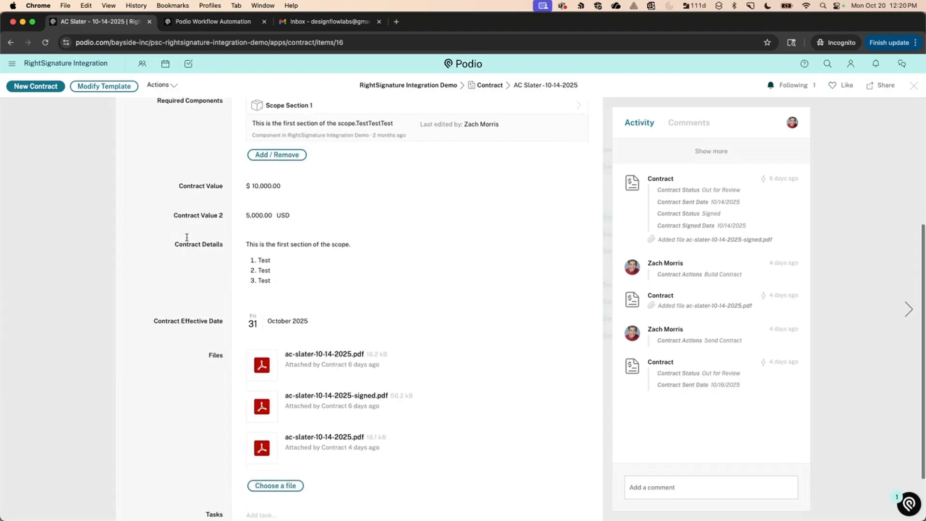
scroll(187, 238, down, 1)
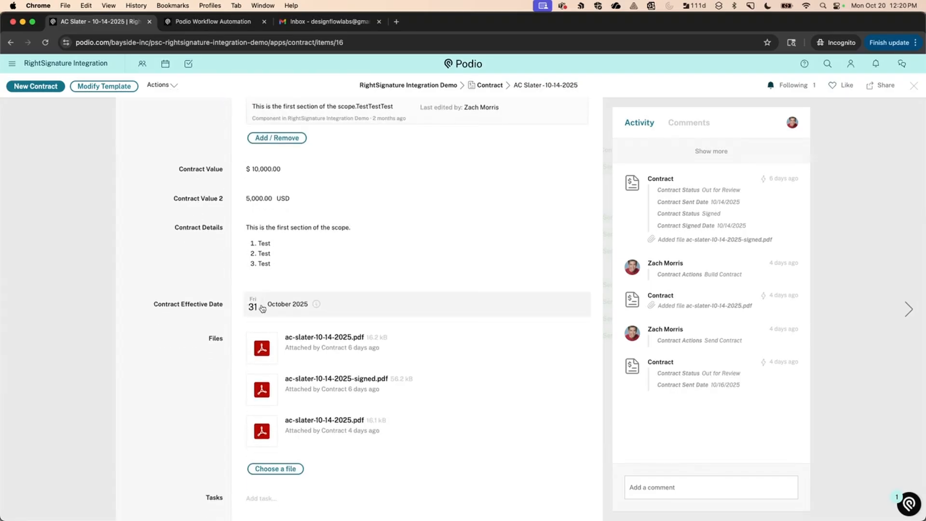
scroll(172, 284, up, 6)
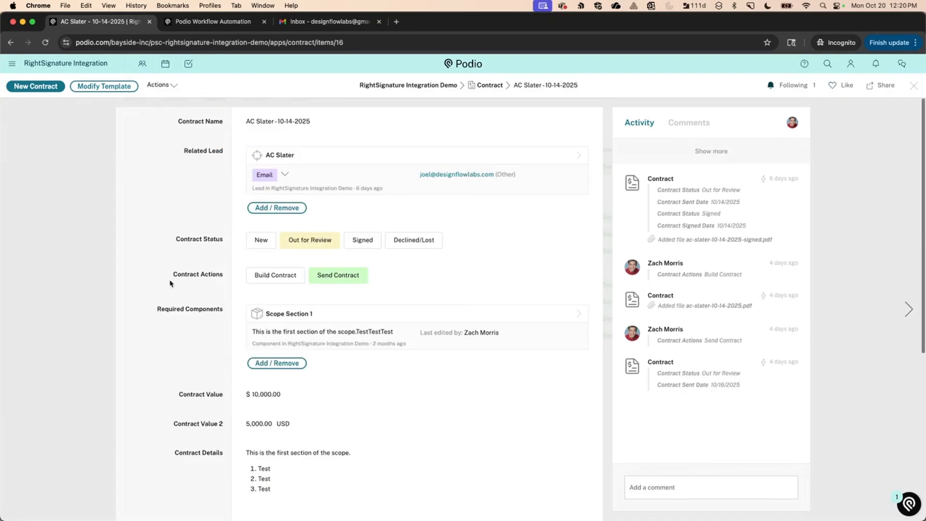
click(914, 85)
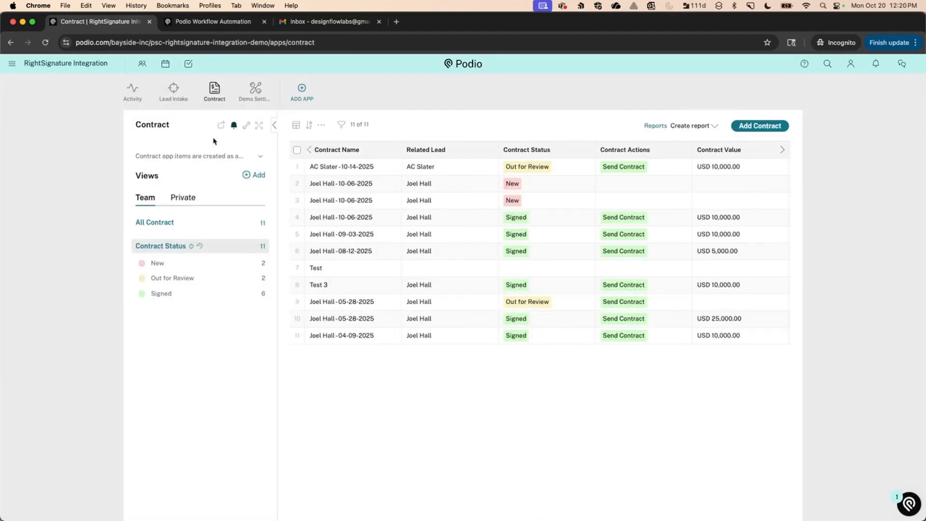
Read the RightSignature Demo Settings and Follow Up Email templates, then view the workspace activity stream.
click(255, 93)
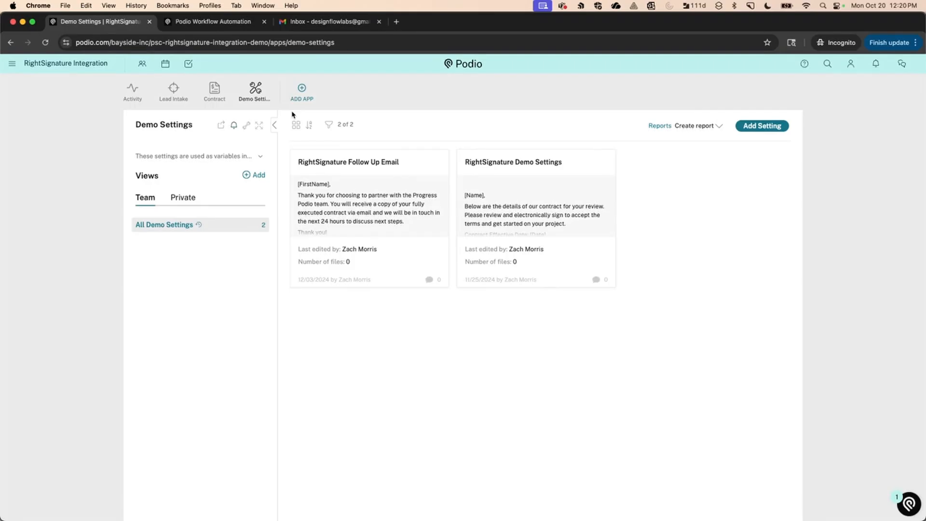
click(480, 214)
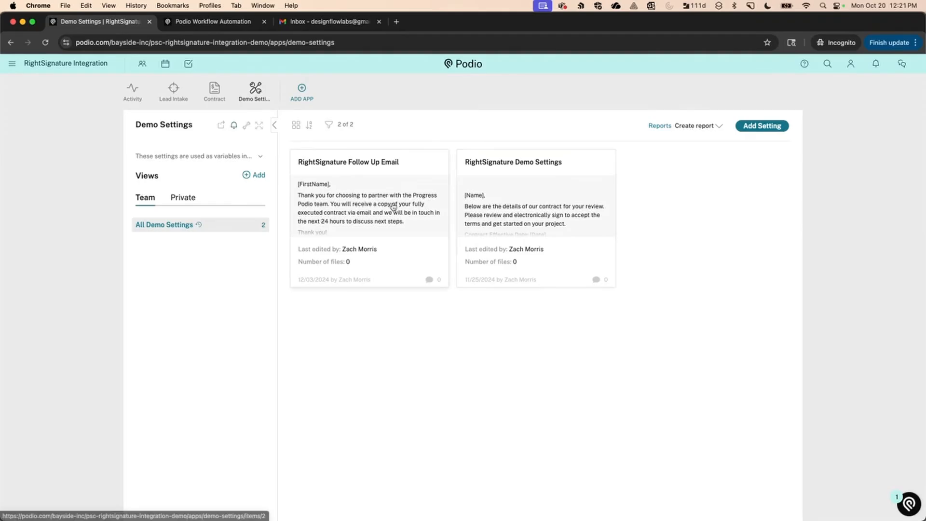
click(394, 206)
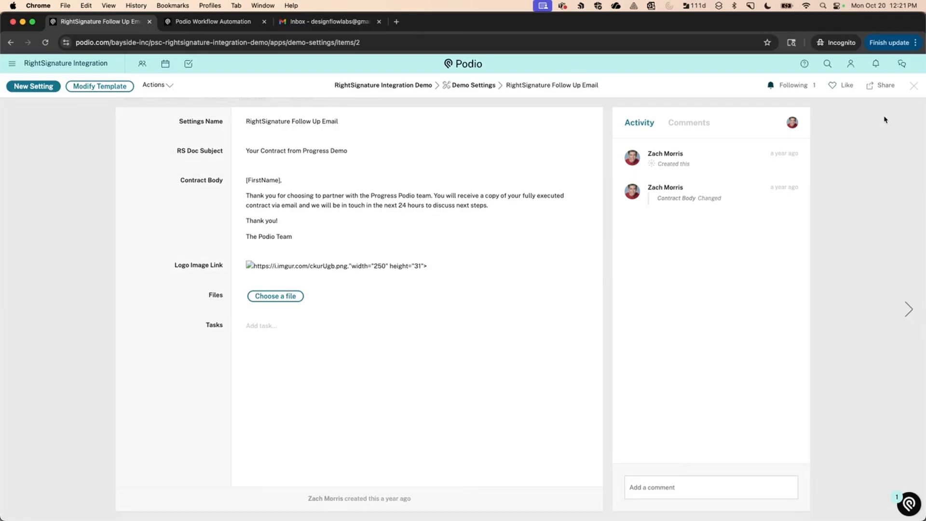
click(914, 86)
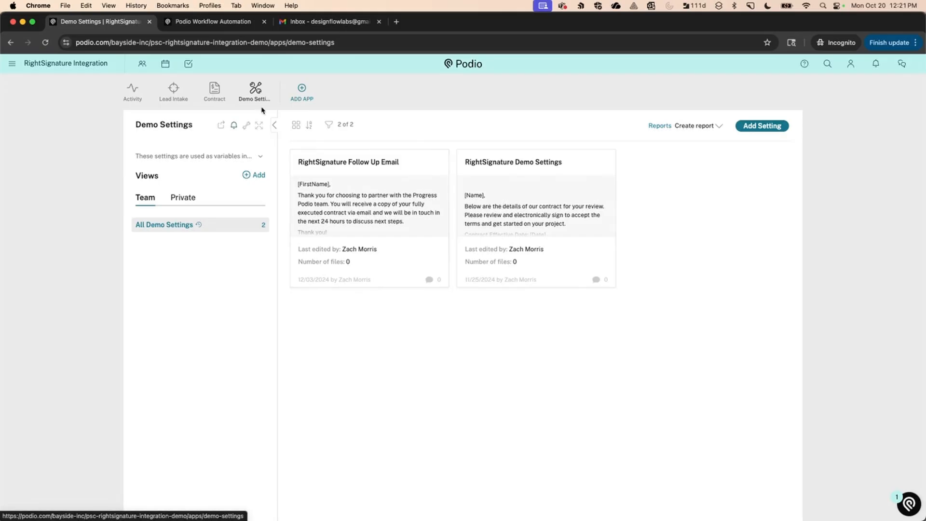
click(134, 97)
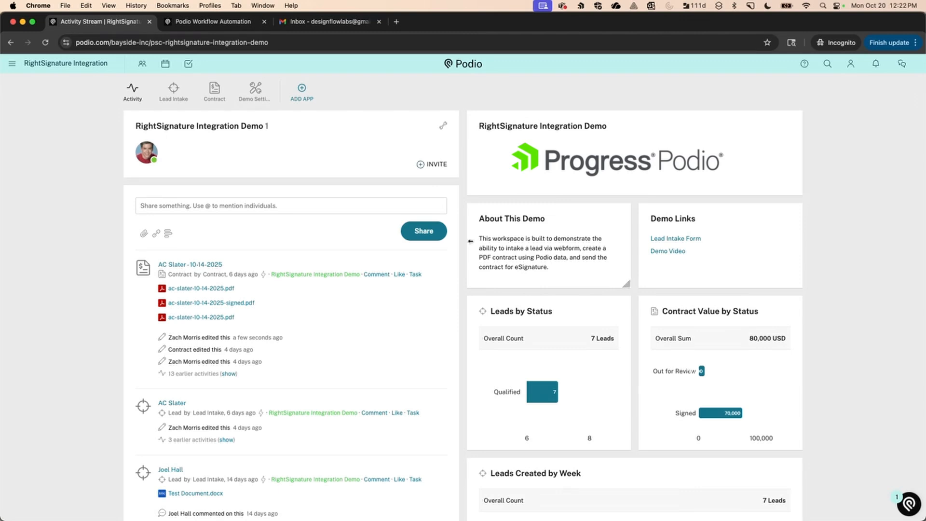
Submit the Lead Intake Form in a new tab with the saved email and Text as preferred contact.
right_click(666, 239)
click(684, 244)
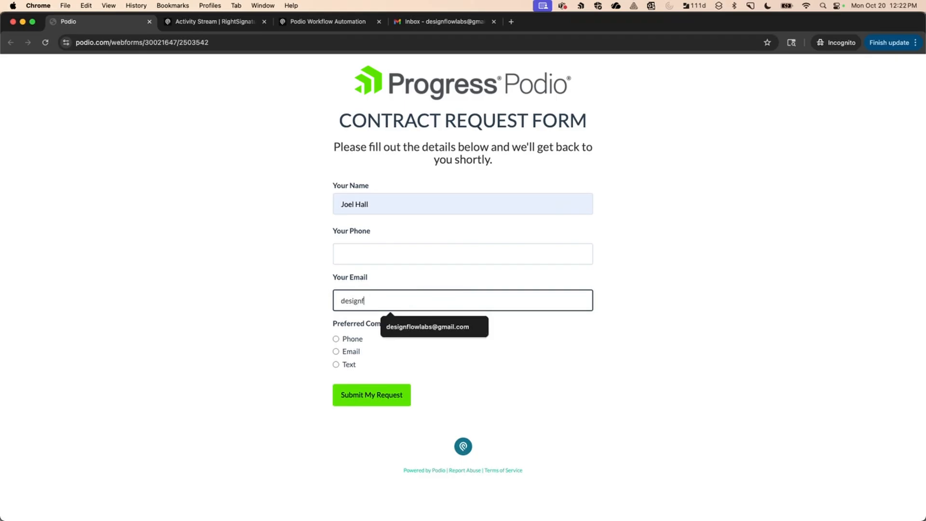
click(384, 327)
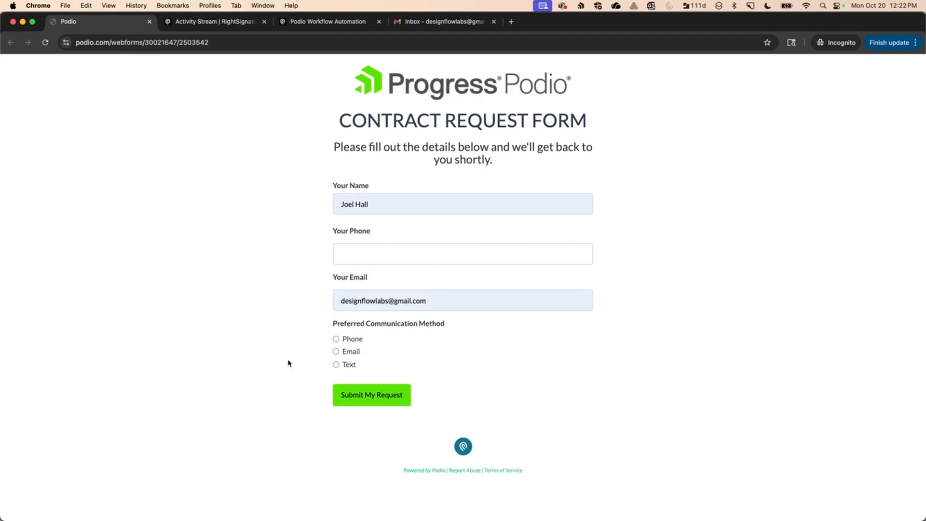
click(336, 364)
click(386, 395)
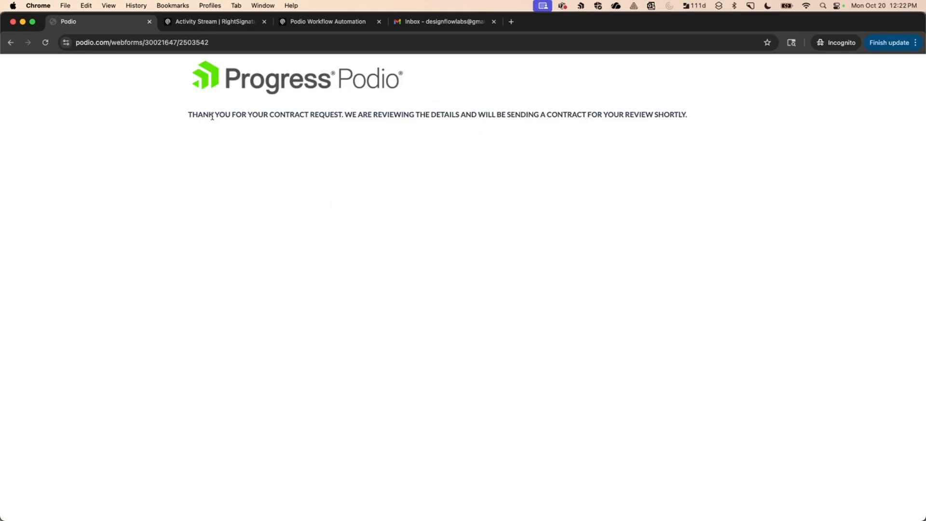
click(150, 22)
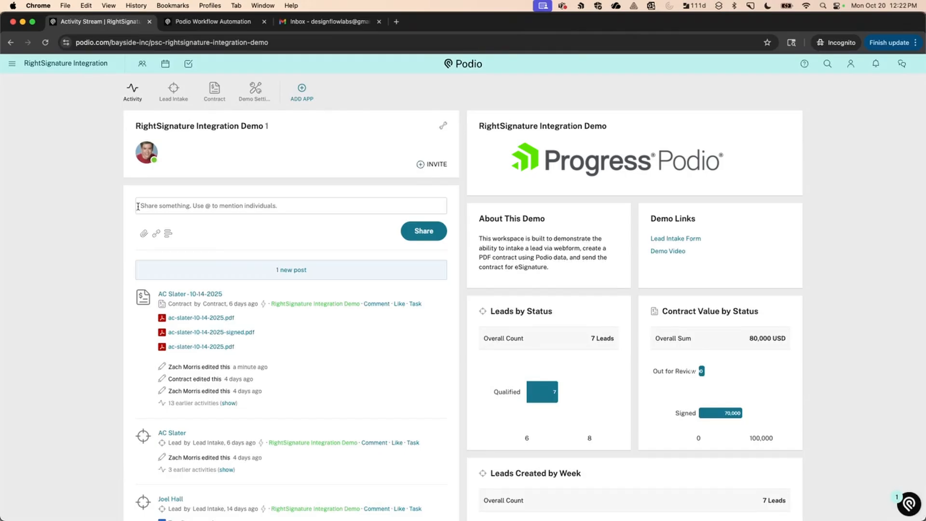
Mark the newly submitted lead as Qualified and open its auto-created 10-20-2025 contract.
click(243, 275)
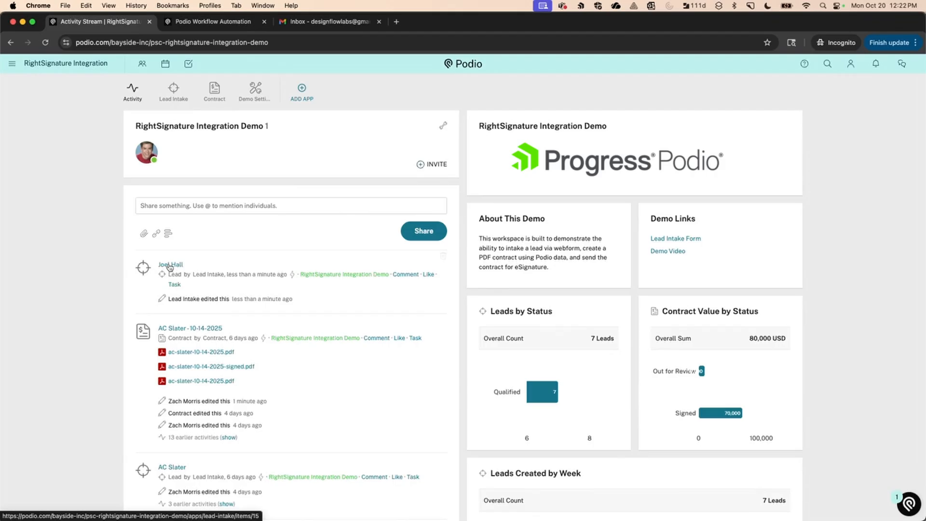
click(169, 265)
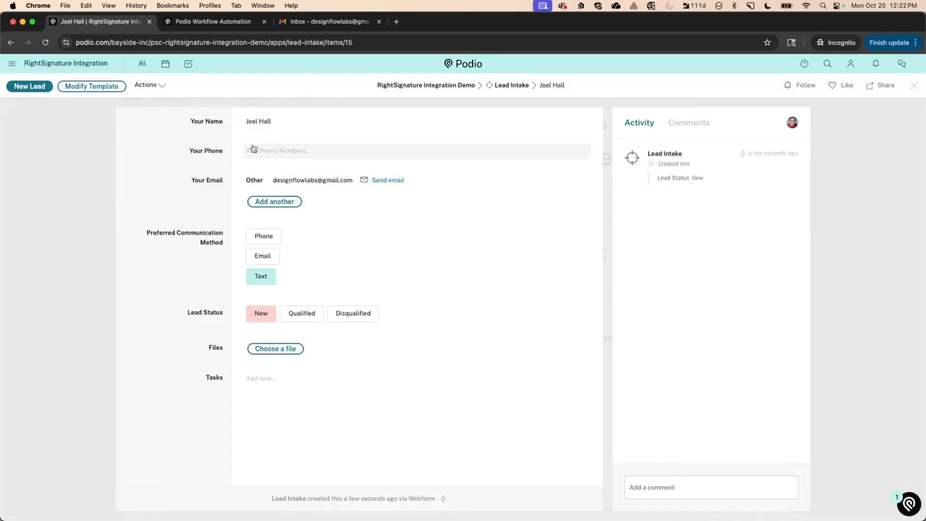
click(306, 319)
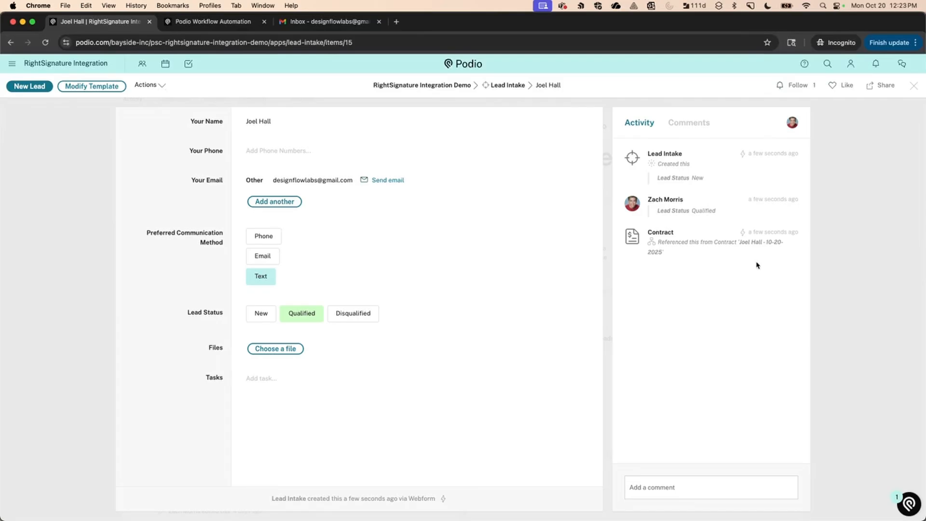
click(767, 245)
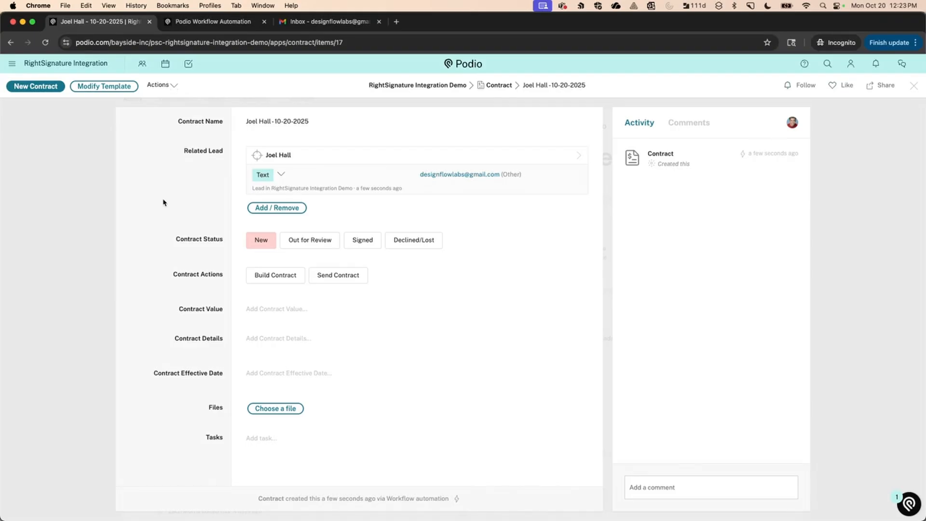
Set Contract Value to 25000 and enter details 'These are my contract details' with bullets Detail 1–3.
click(261, 310)
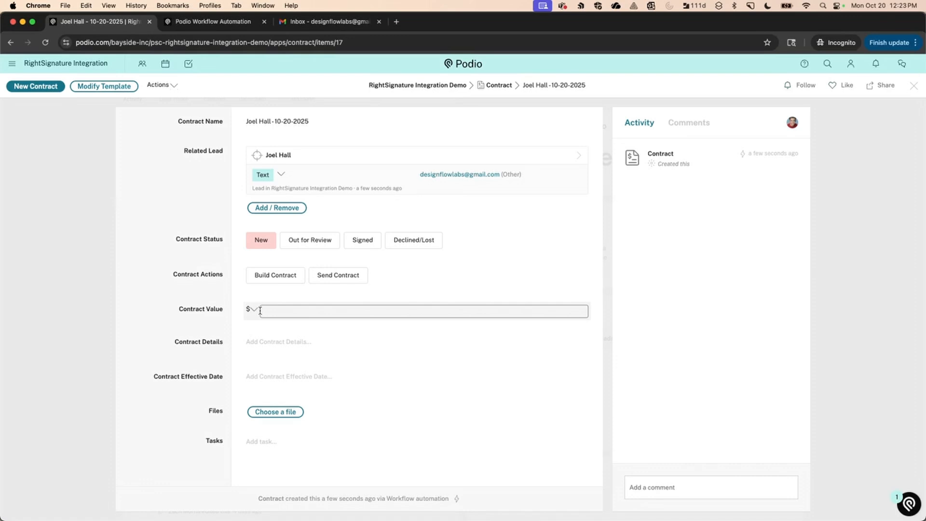
text(25000)
click(286, 350)
text(The)
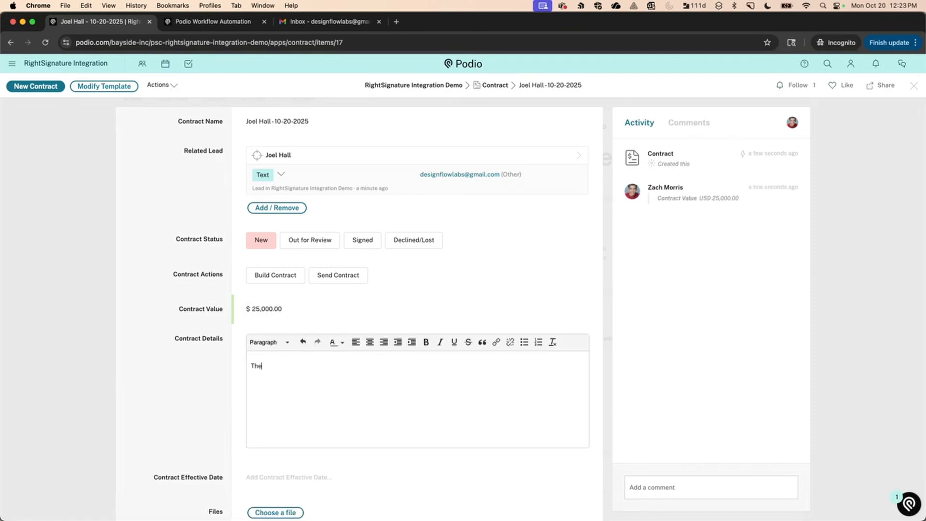
text(se are my contract details.)
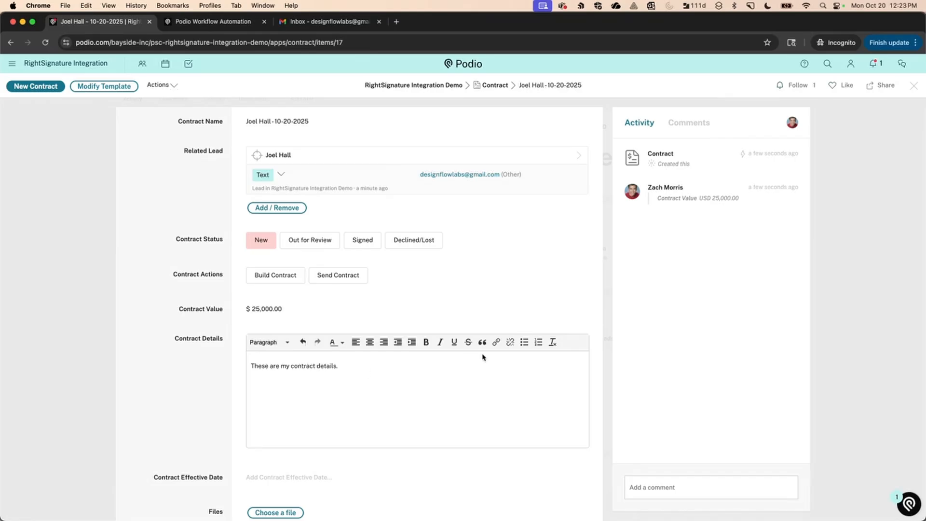
click(525, 342)
text(Detail 1)
key(Return)
text(Detail)
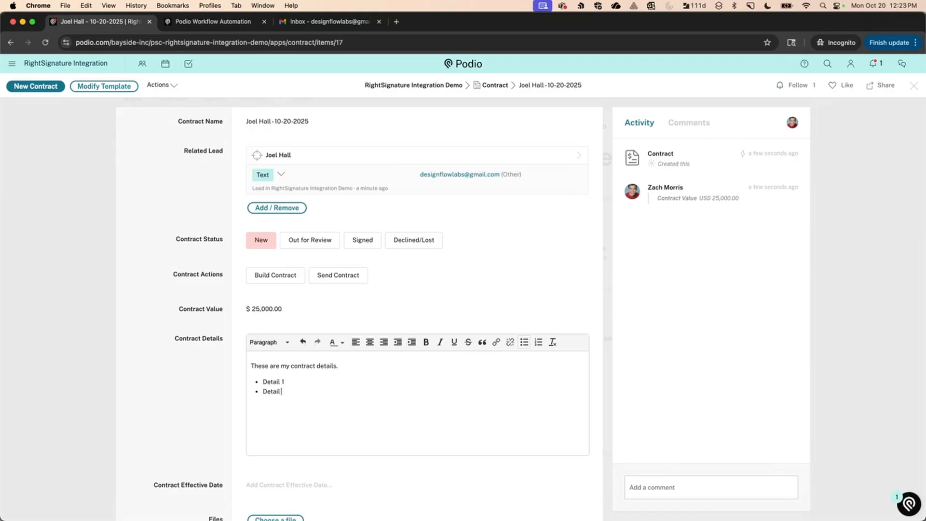
text( 2)
key(Return)
text(Detail 3)
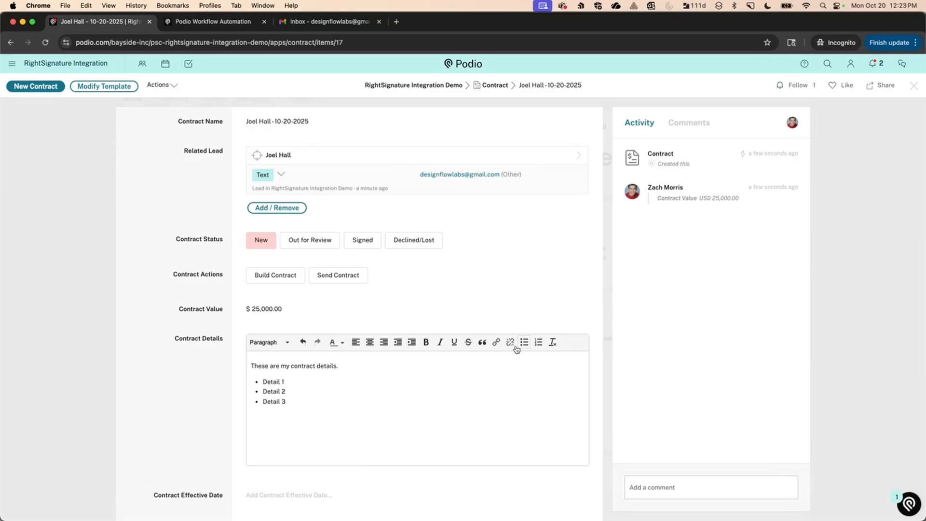
click(178, 405)
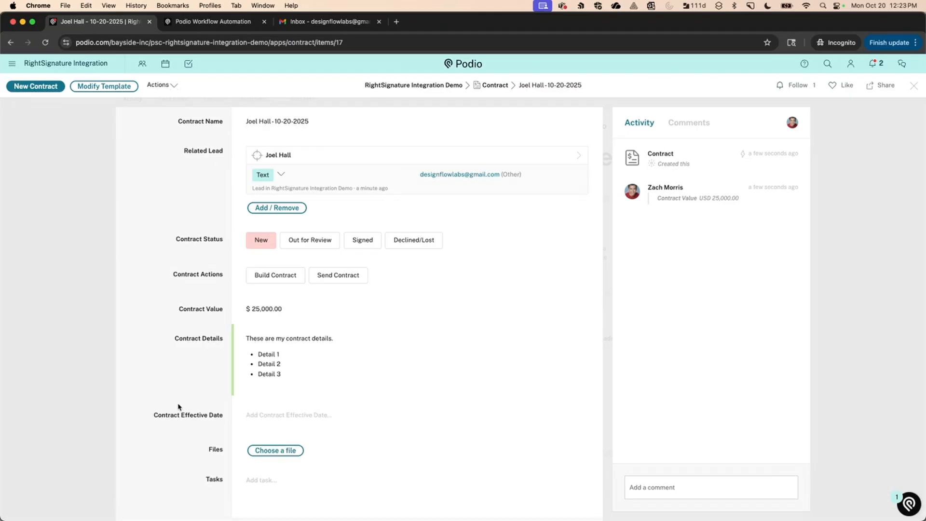
Set the effective date to October 31, 2025 and close the contract.
click(277, 417)
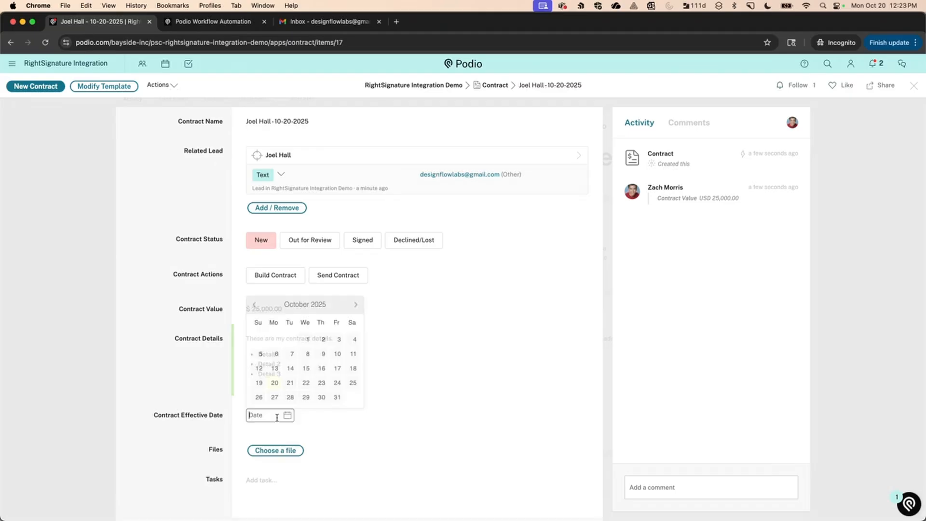
click(337, 397)
click(173, 385)
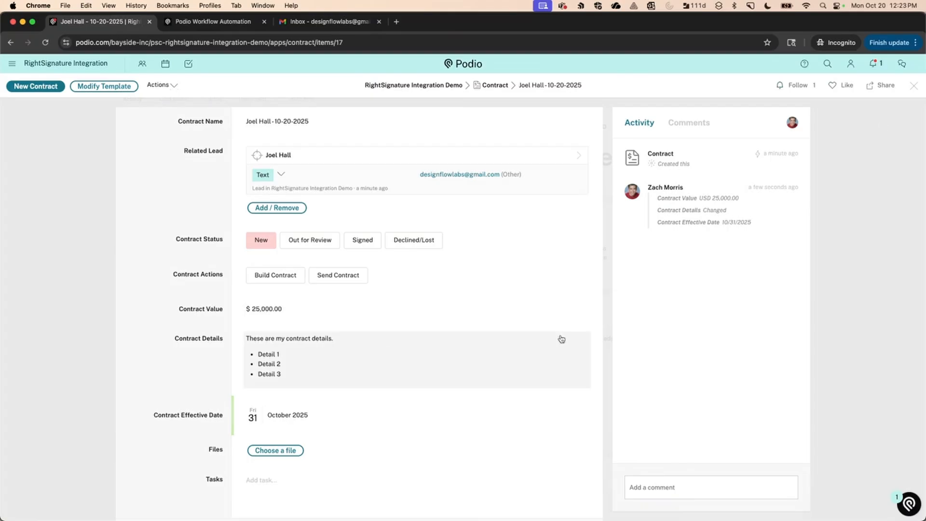
click(914, 85)
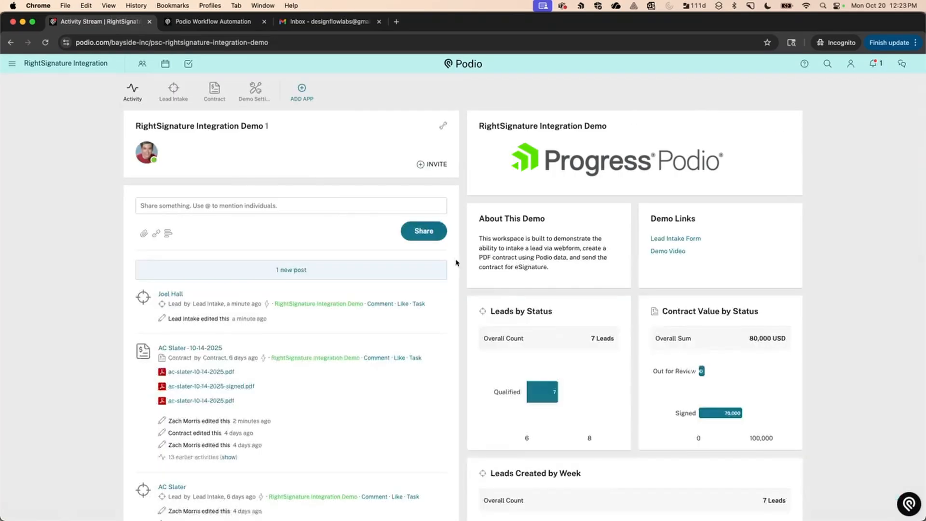
Open the new 10-20-2025 contract and run Build Contract to attach its generated PDF.
click(218, 103)
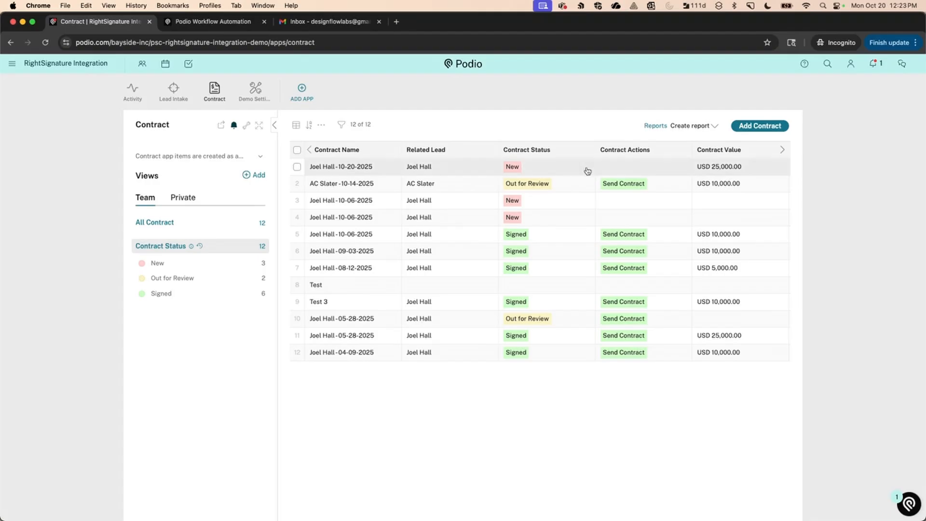
click(541, 169)
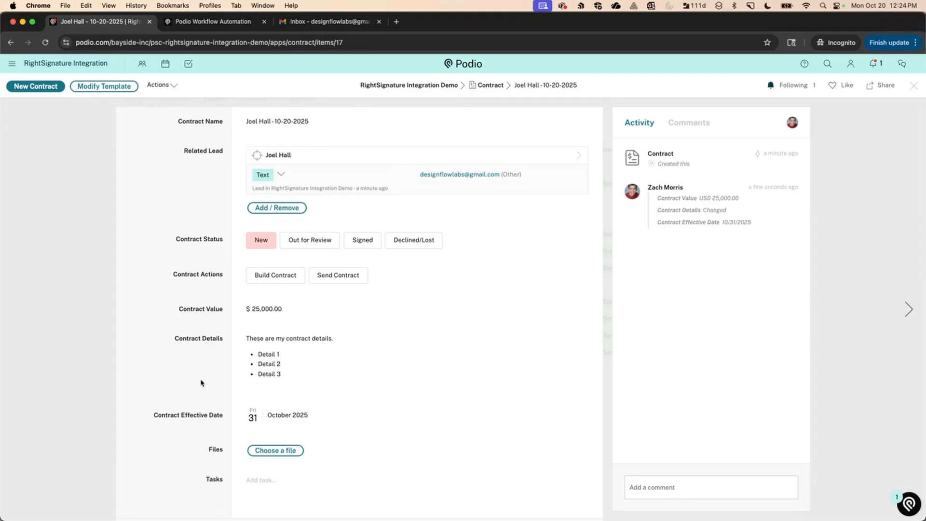
scroll(201, 383, down, 1)
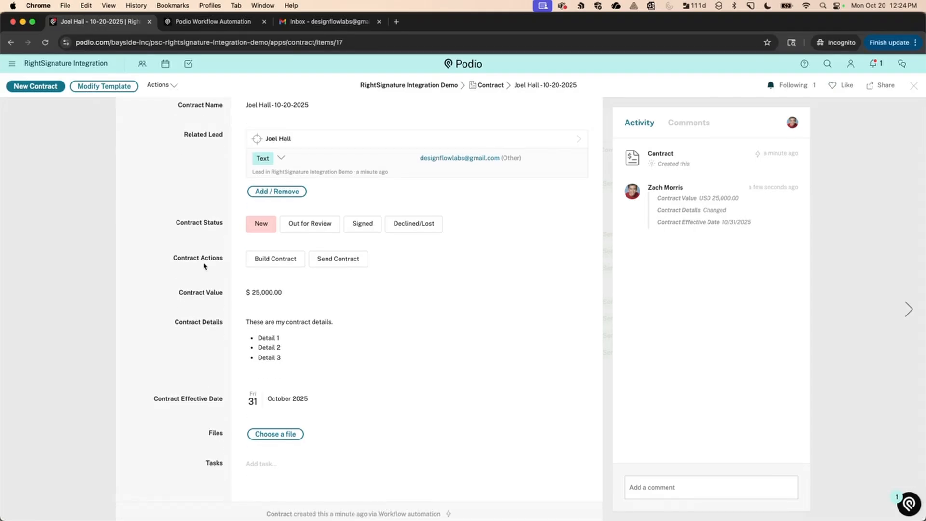
click(269, 259)
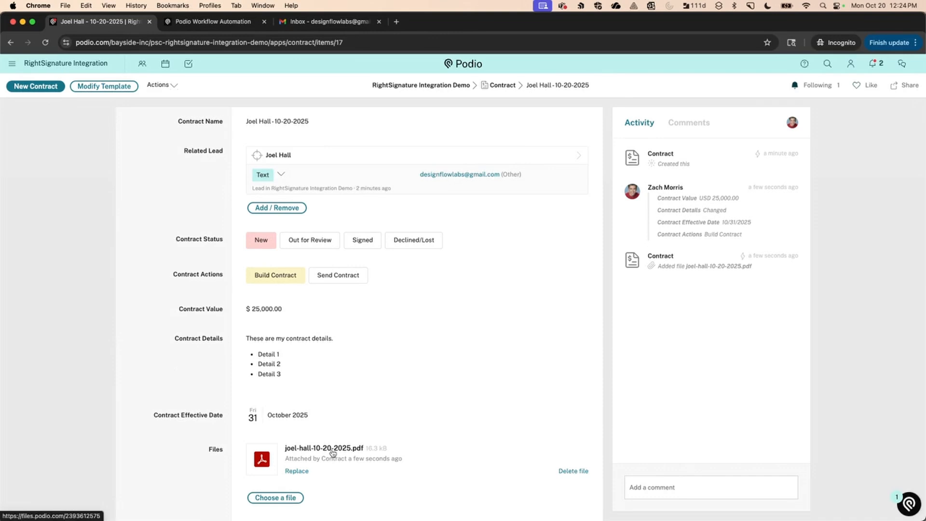
Compare the generated contract PDF with the demo settings text, then close the PDF and settings pages.
click(318, 450)
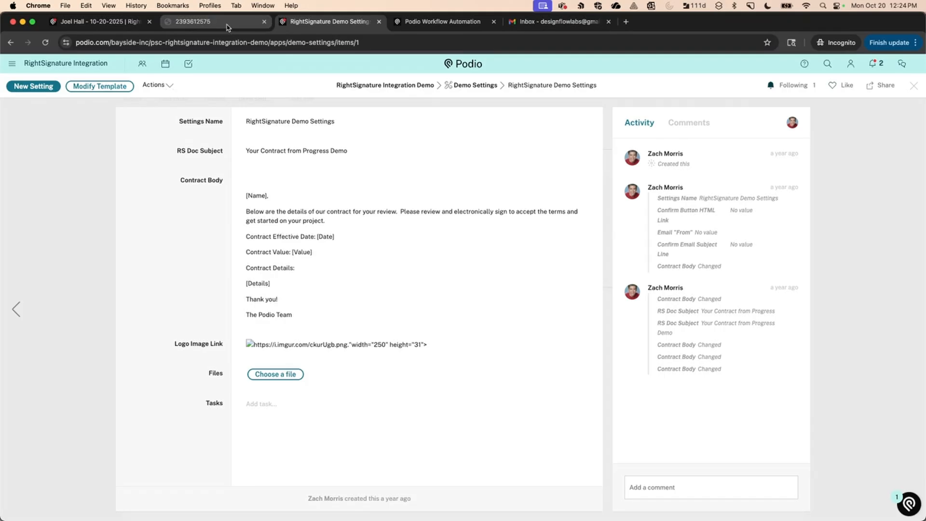
click(99, 22)
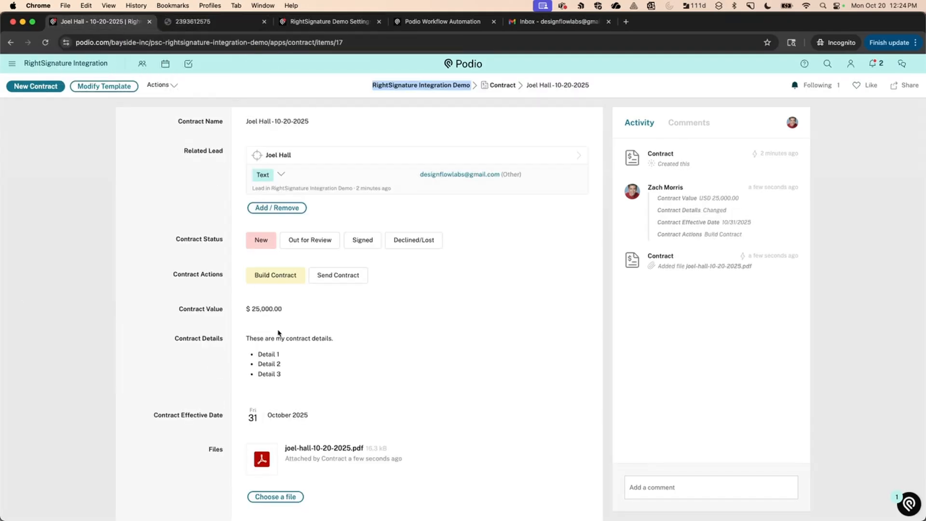
click(213, 21)
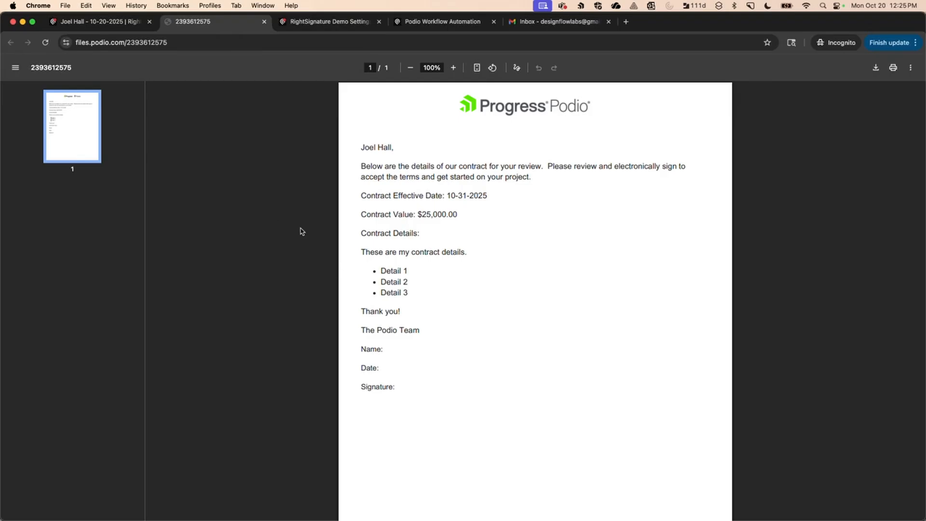
click(263, 22)
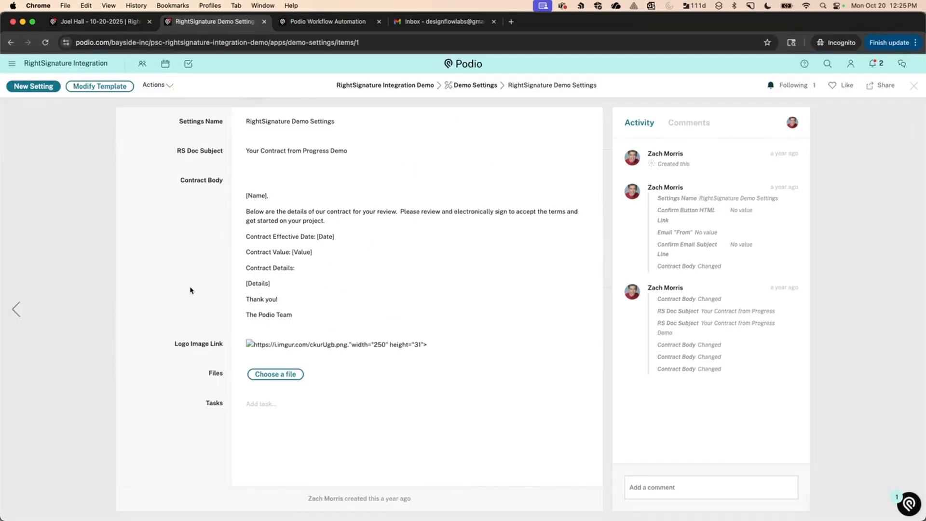
click(263, 21)
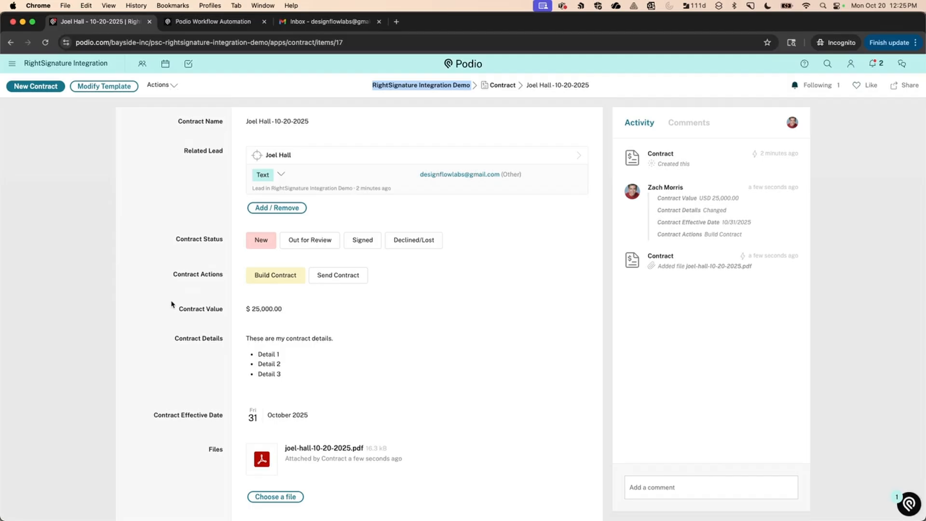
Send the contract so it goes Out for Review, then check Gmail for the signing request.
click(333, 278)
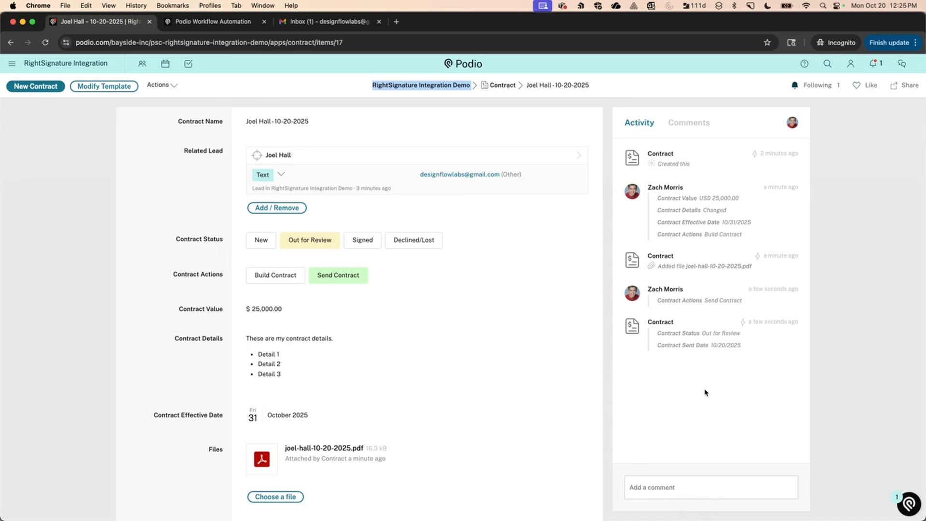
click(334, 24)
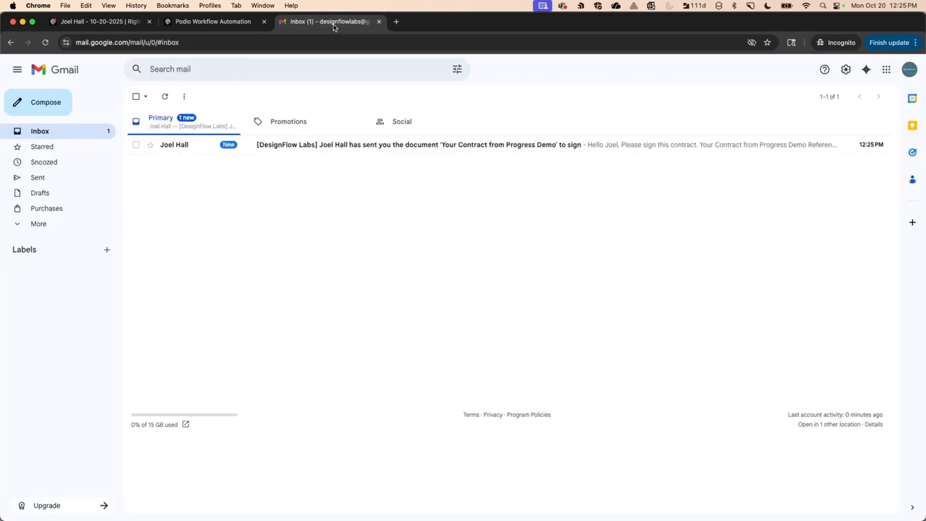
Open the DesignFlow Labs signing email and follow REVIEW & SIGN DOCUMENT.
click(355, 150)
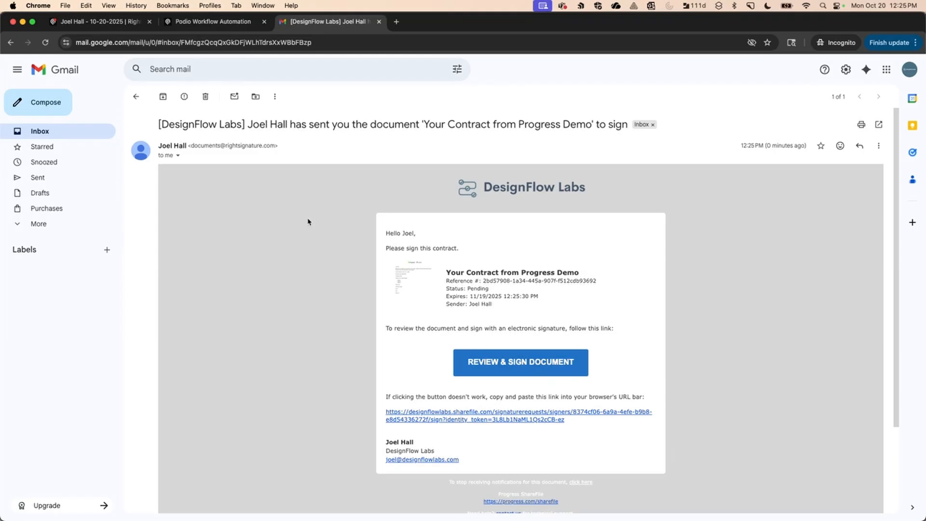
click(501, 366)
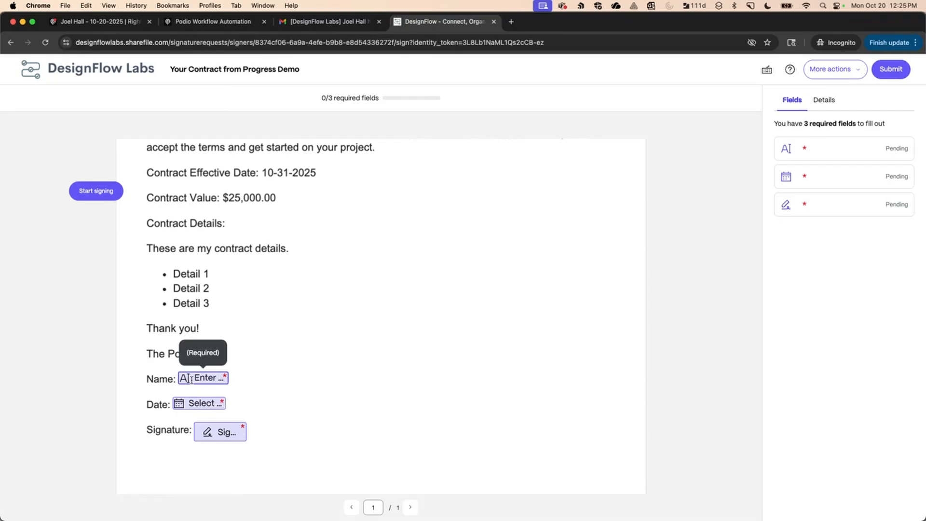
Fill in the signer's name, the date 10/20/2025 and the prefilled typed signature.
click(191, 380)
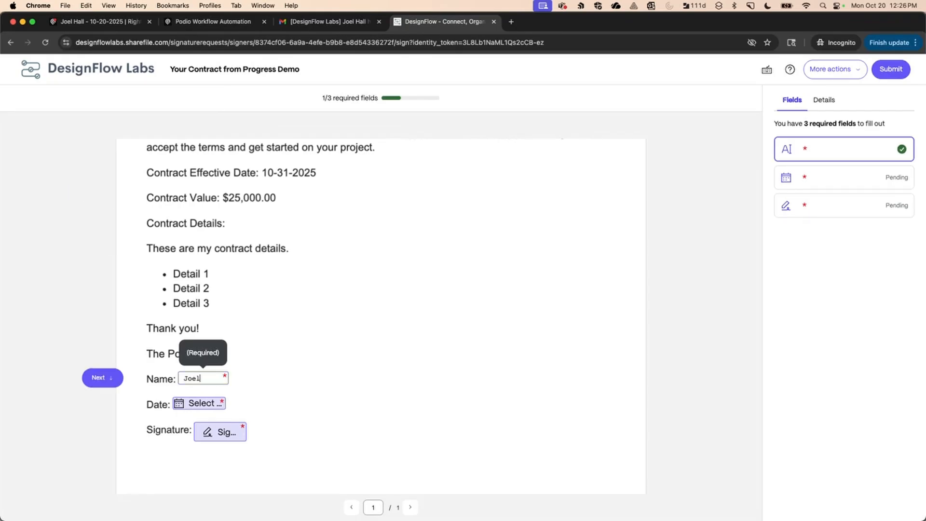
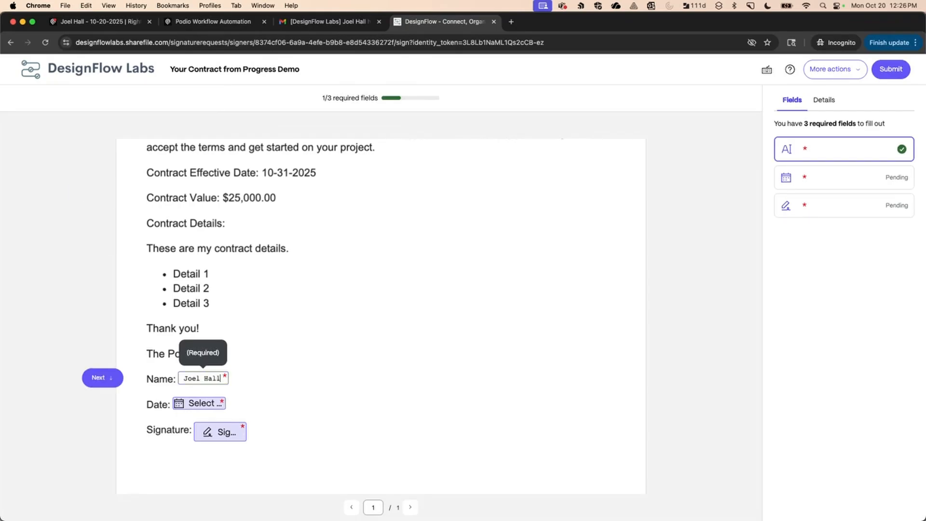
click(185, 401)
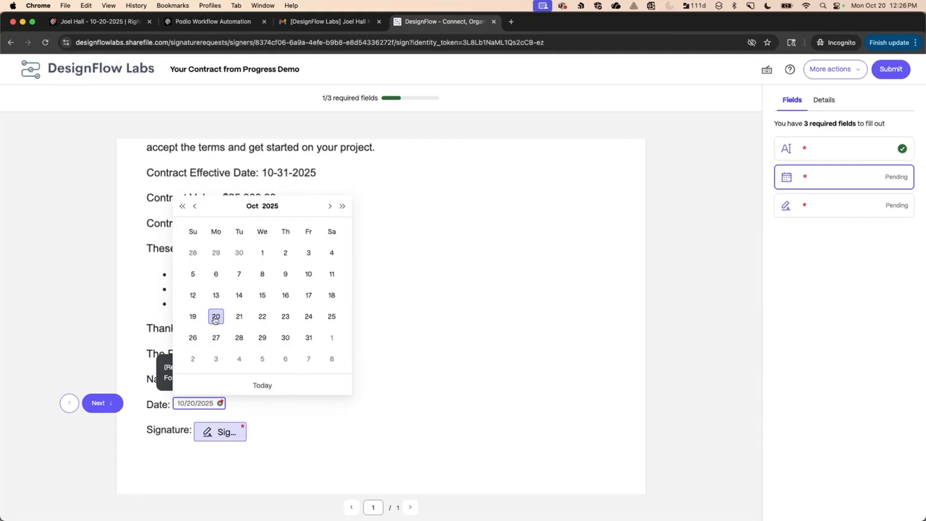
click(216, 316)
click(213, 433)
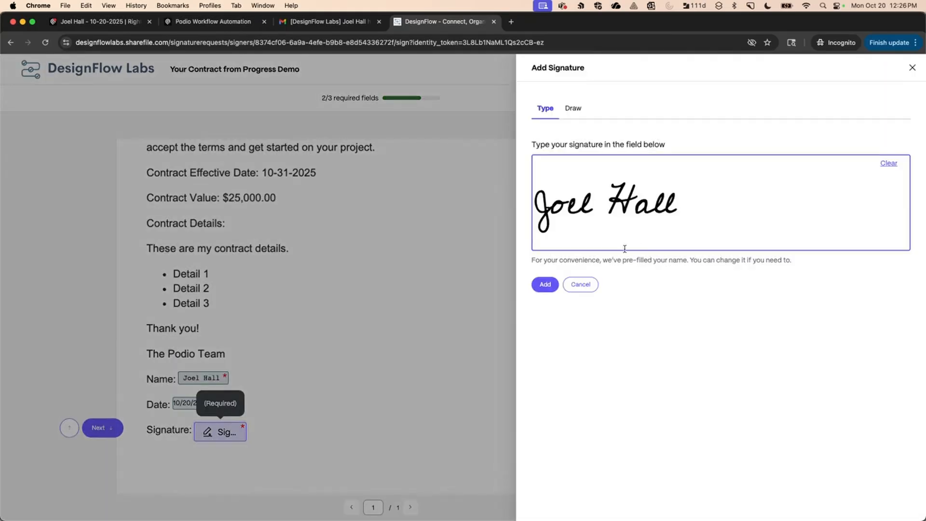
click(545, 284)
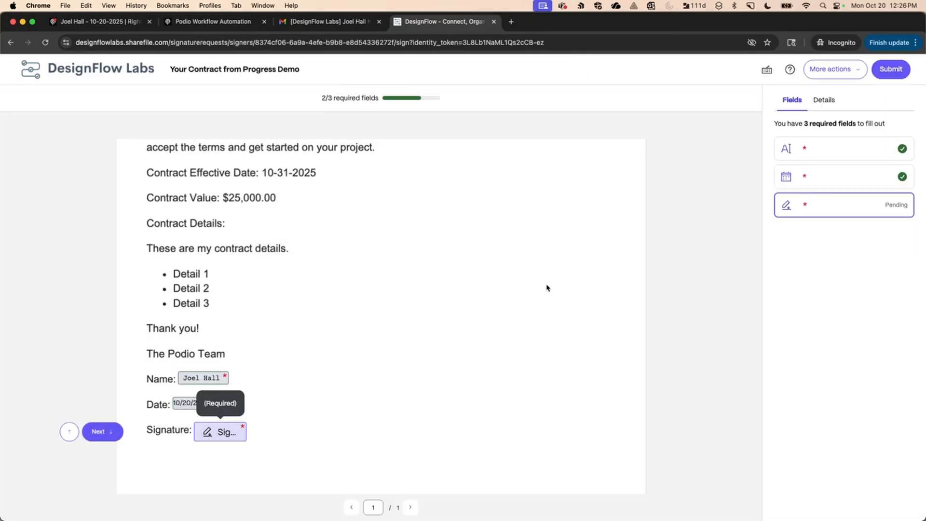
Submit the signed contract, dismissing the required-fields warning and confirming the submission.
click(890, 69)
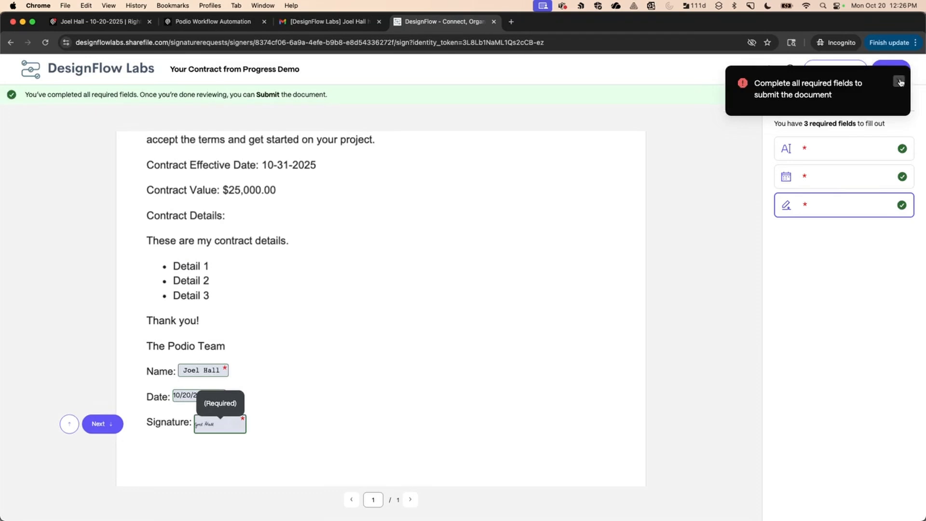
click(899, 81)
click(511, 251)
click(891, 74)
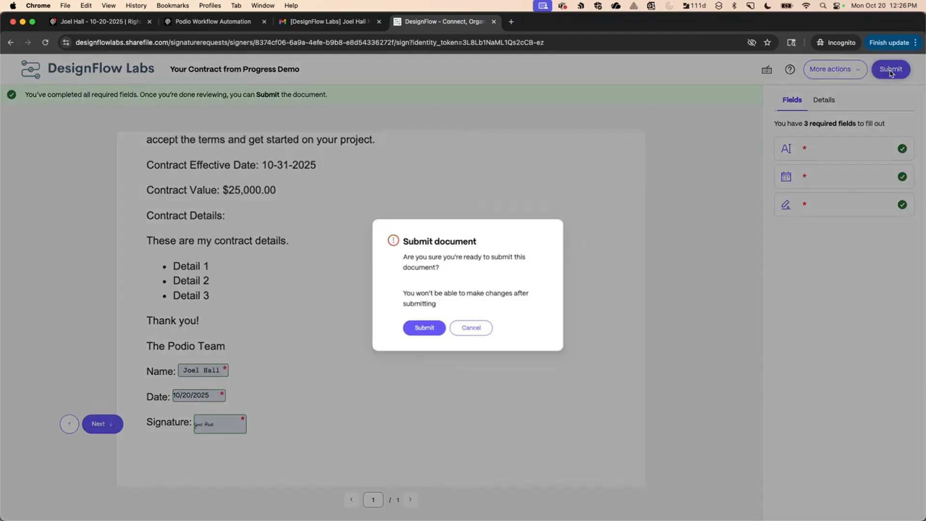
click(421, 331)
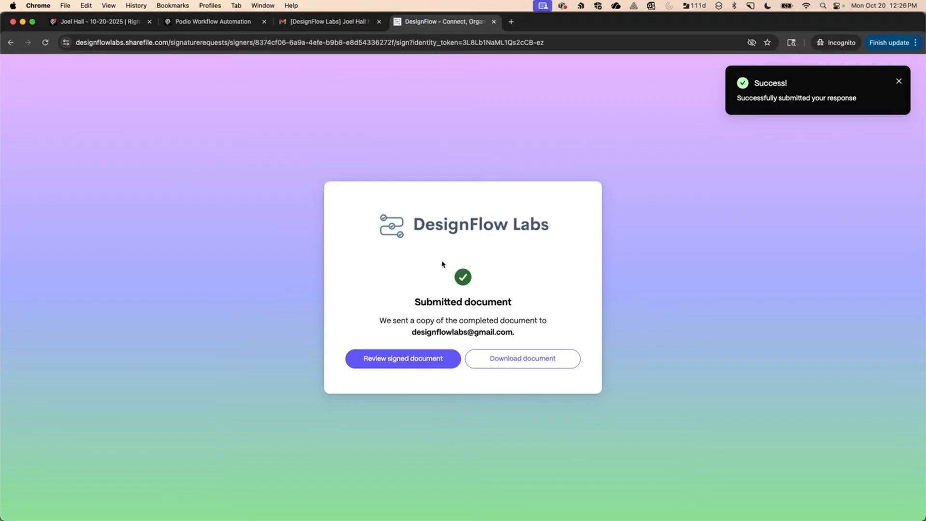
Back in Podio, reload the contract to confirm Signed status and open the attached signed PDF.
key(super+w)
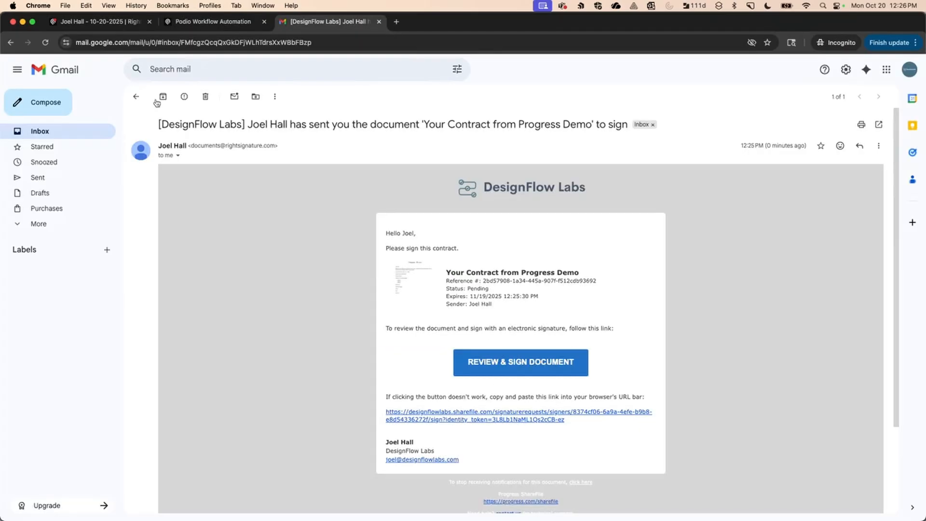
click(136, 96)
click(125, 24)
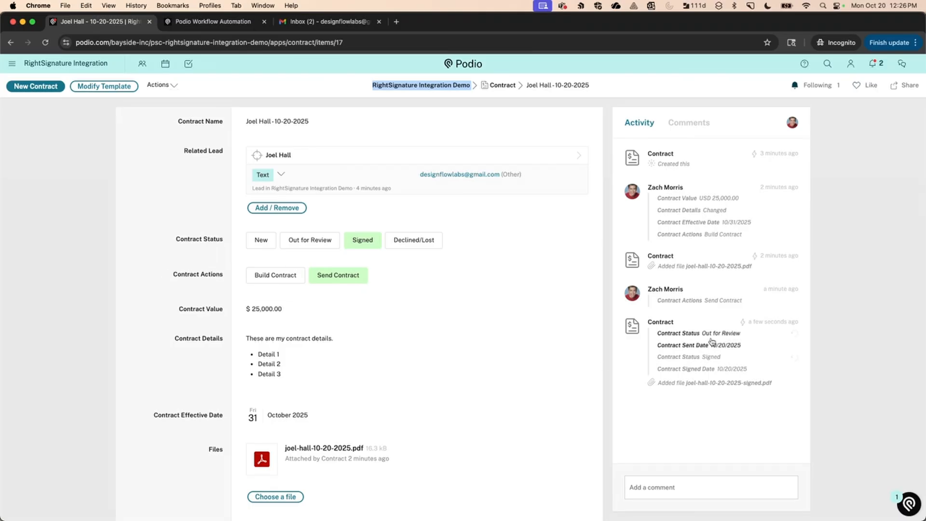
mouse_move(747, 327)
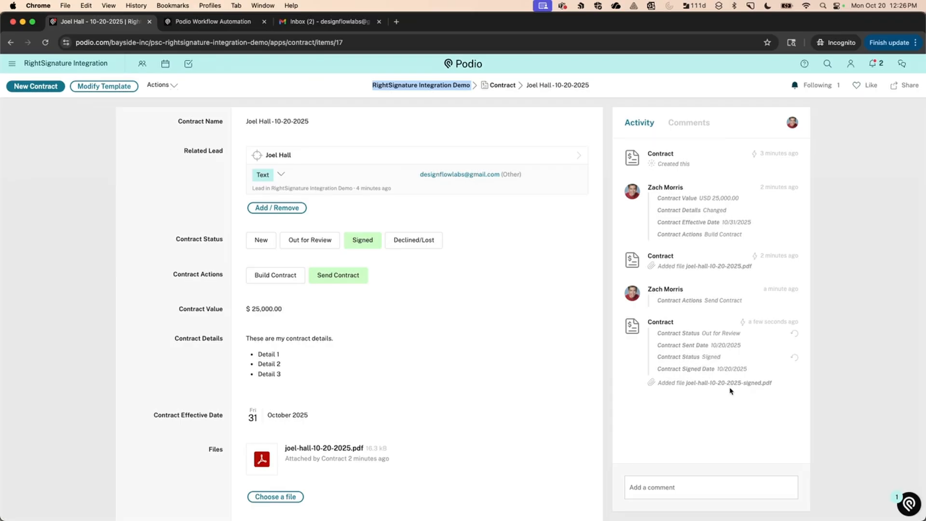
key(super+r)
scroll(157, 382, down, 1)
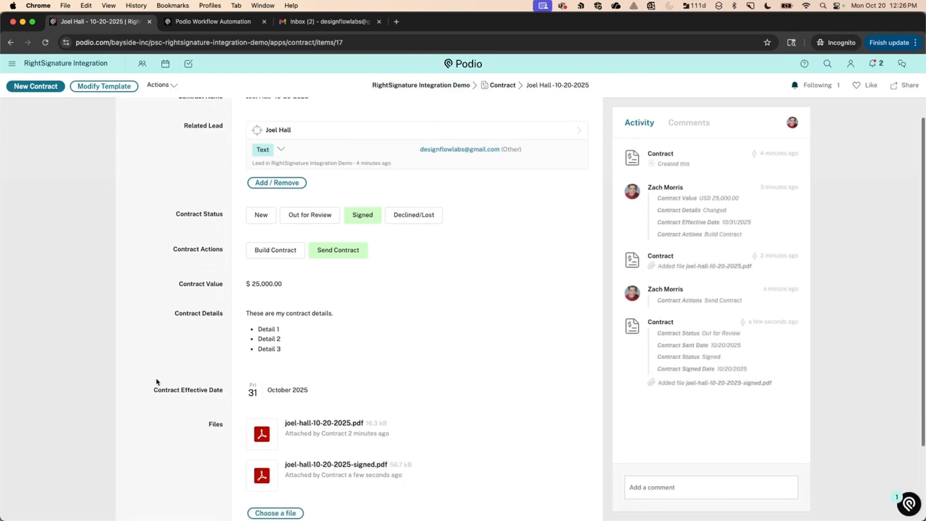
click(333, 465)
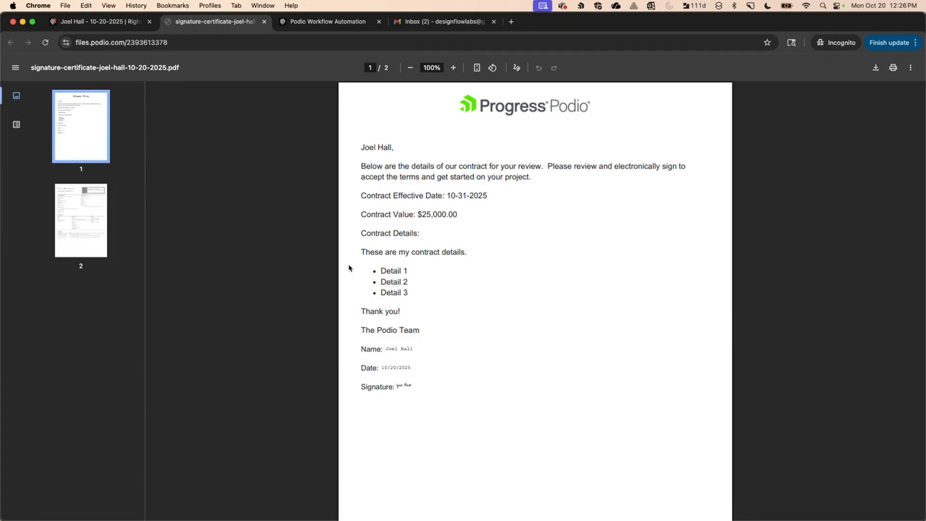
View the Signature Certificate on page 2 of the signed PDF, then return to the Gmail inbox.
click(85, 222)
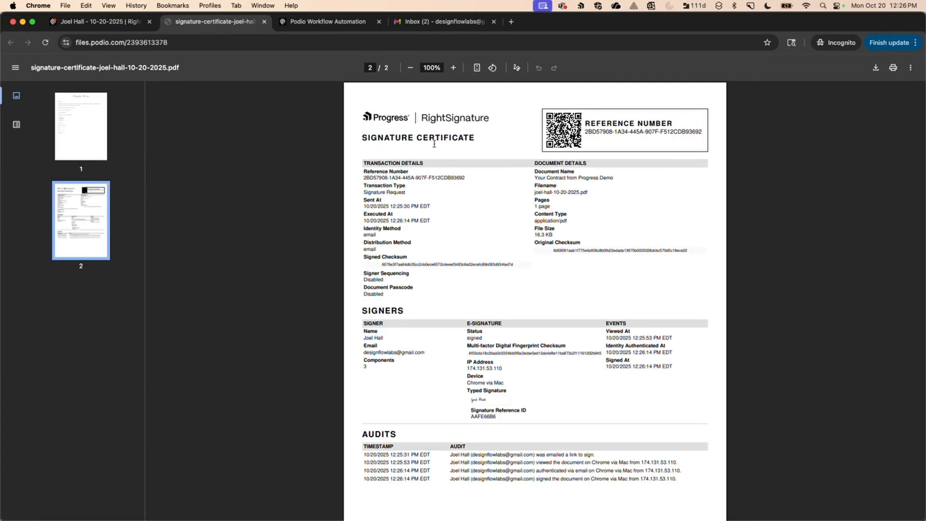
click(427, 24)
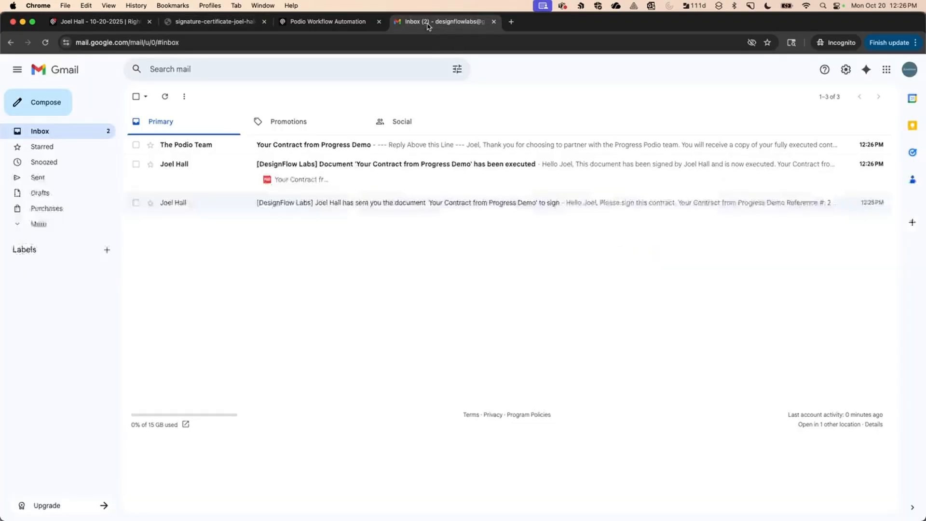
Read the 'has been executed' notice and the 'Your Contract from Progress Demo' email.
click(368, 174)
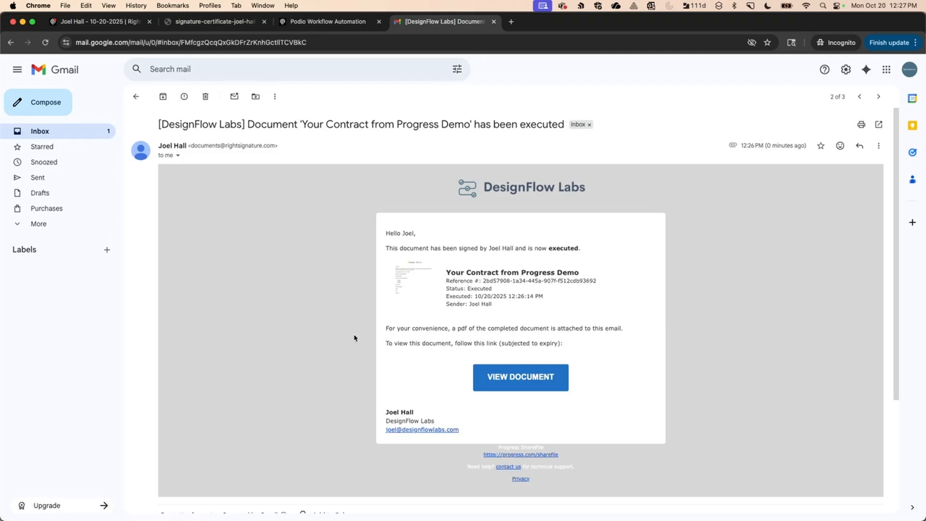
click(136, 97)
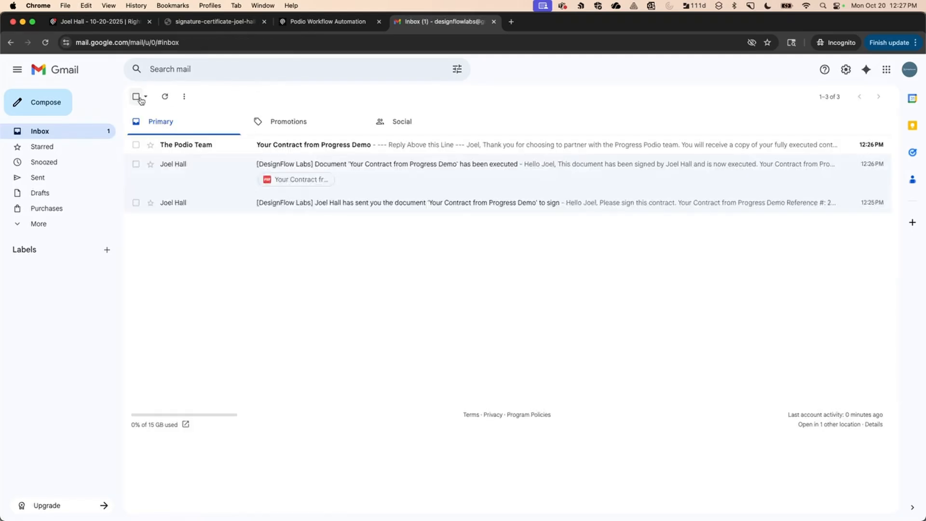
click(191, 151)
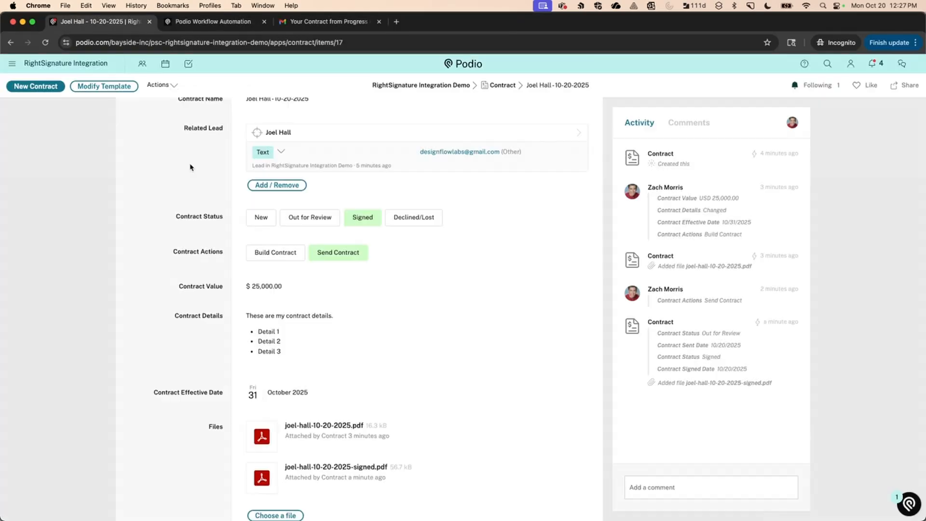
scroll(190, 167, up, 1)
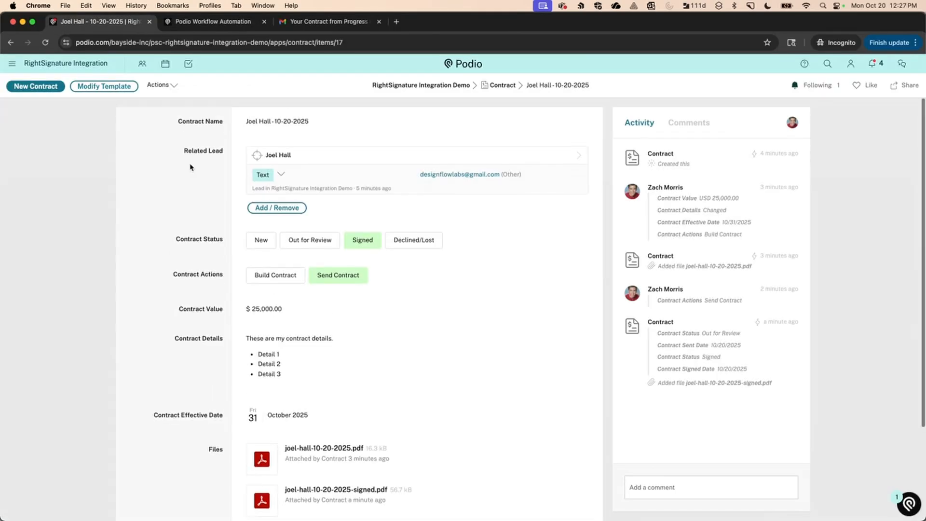
Open the Contract app, with the RightSignature Demo Settings item in a separate tab.
click(418, 86)
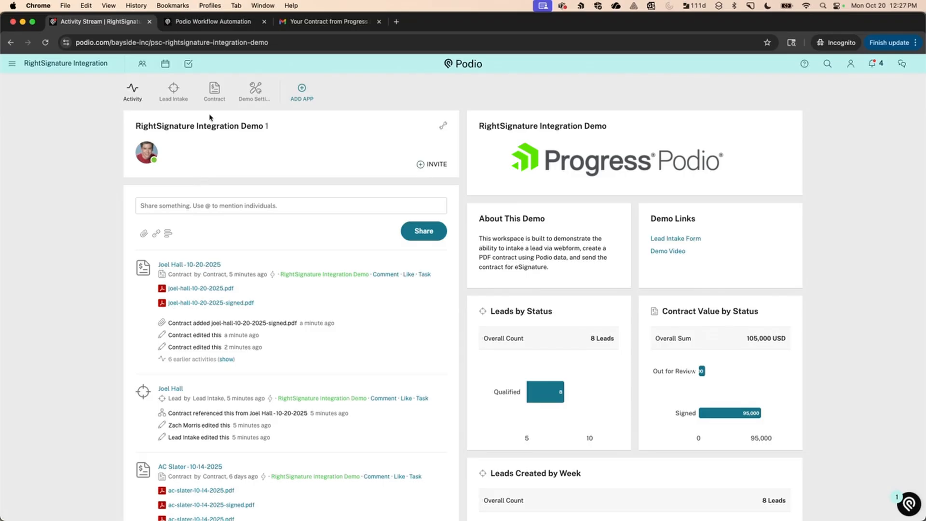
click(213, 90)
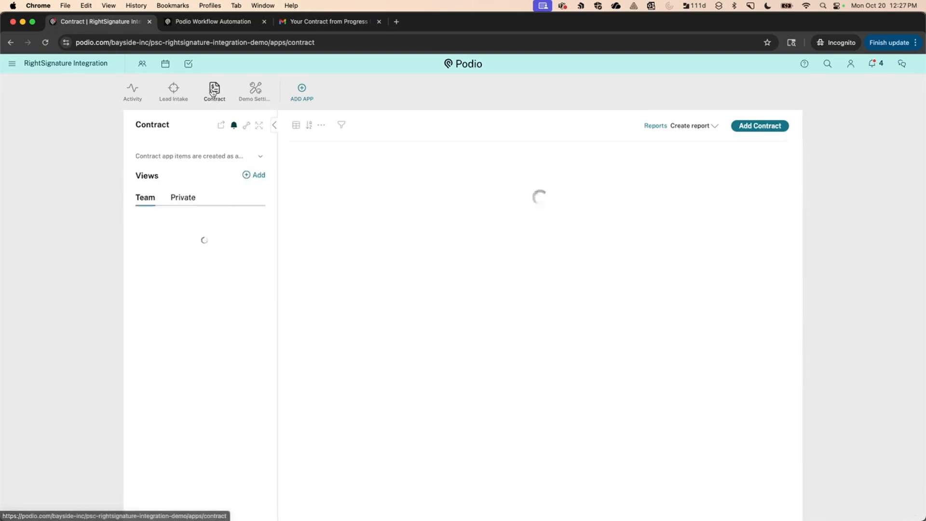
right_click(254, 88)
click(273, 93)
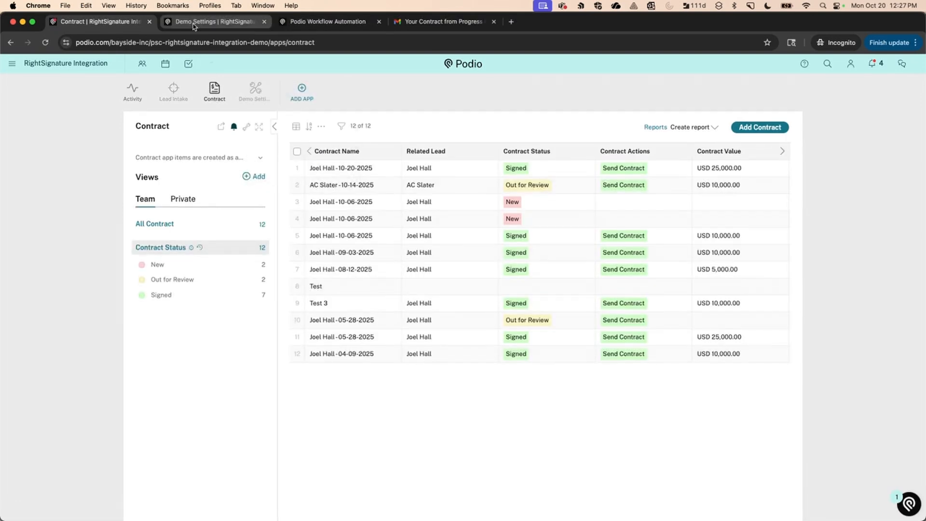
click(193, 26)
click(521, 216)
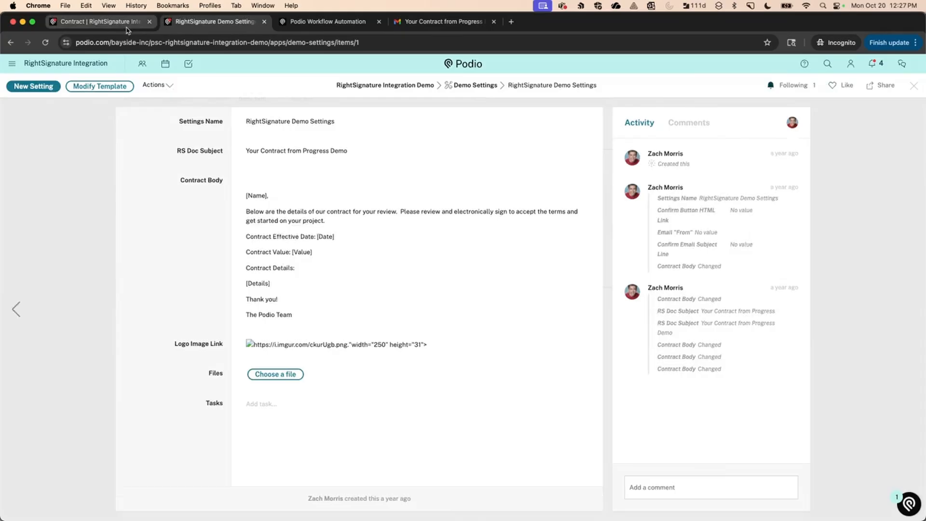
Open the 10-20-2025 contract and the Contract app's template editor.
click(126, 27)
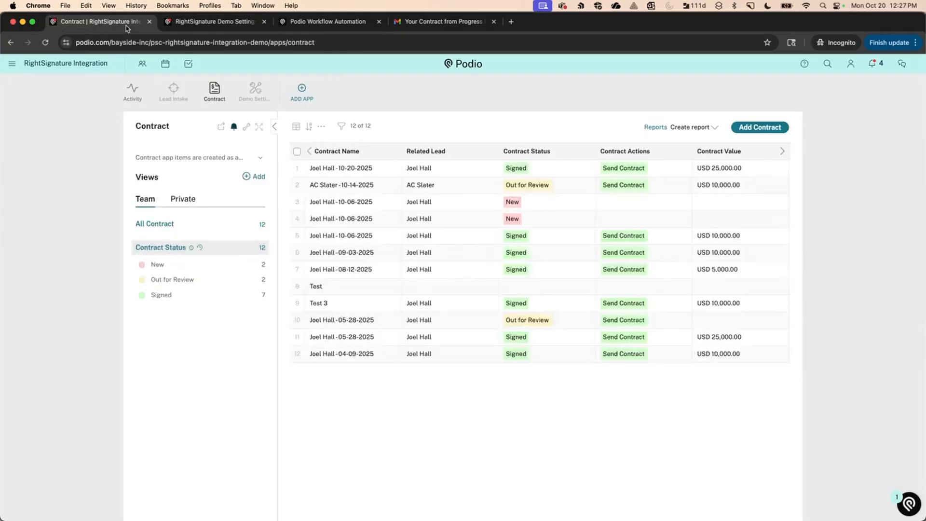
click(341, 168)
click(104, 86)
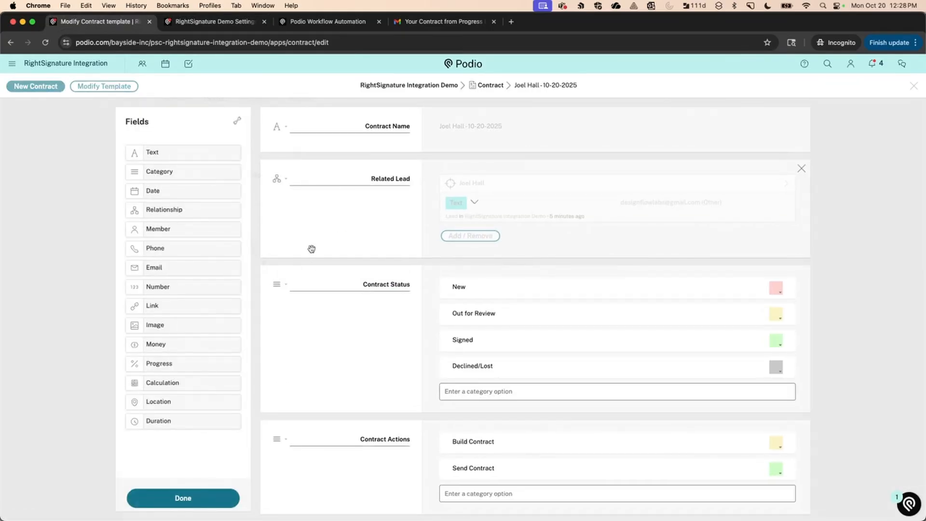
Scroll through the template fields down to Contract Lost Date, then close the template editor.
scroll(311, 263, down, 3)
scroll(312, 265, down, 10)
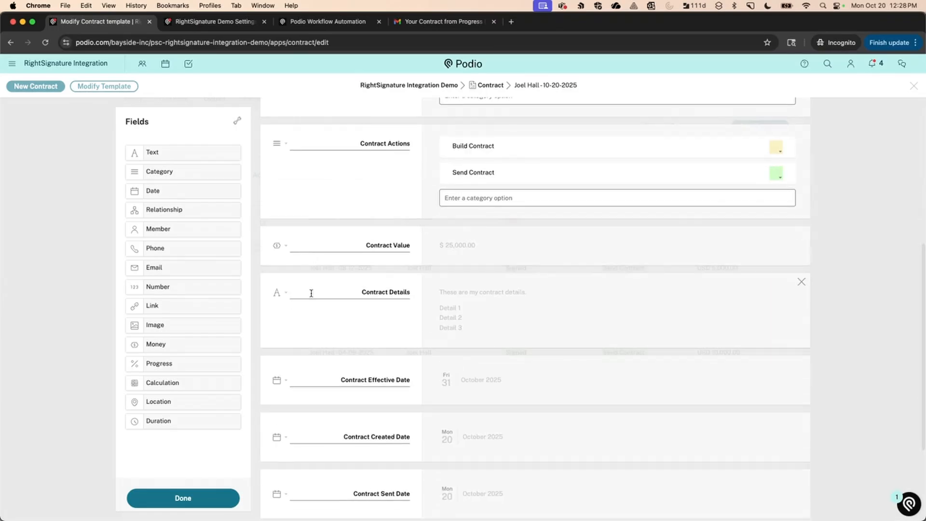
scroll(312, 305, down, 1)
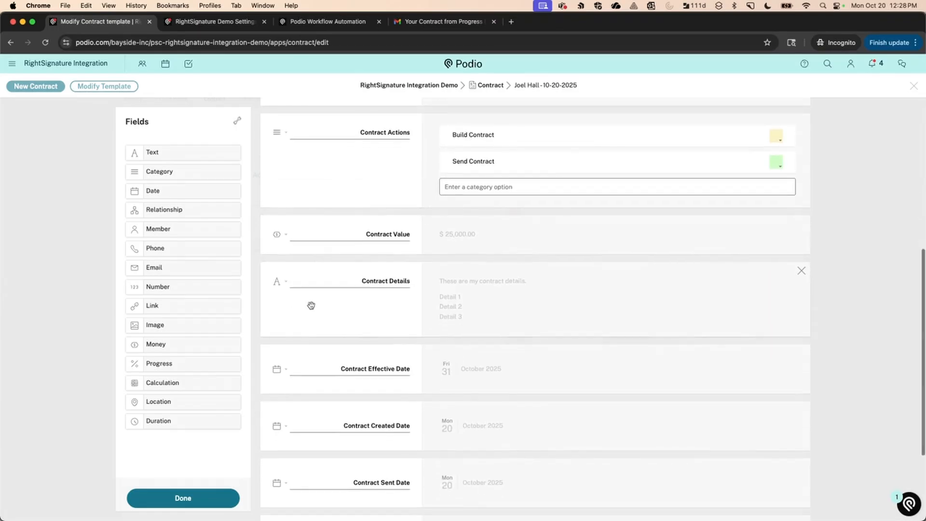
scroll(311, 306, down, 6)
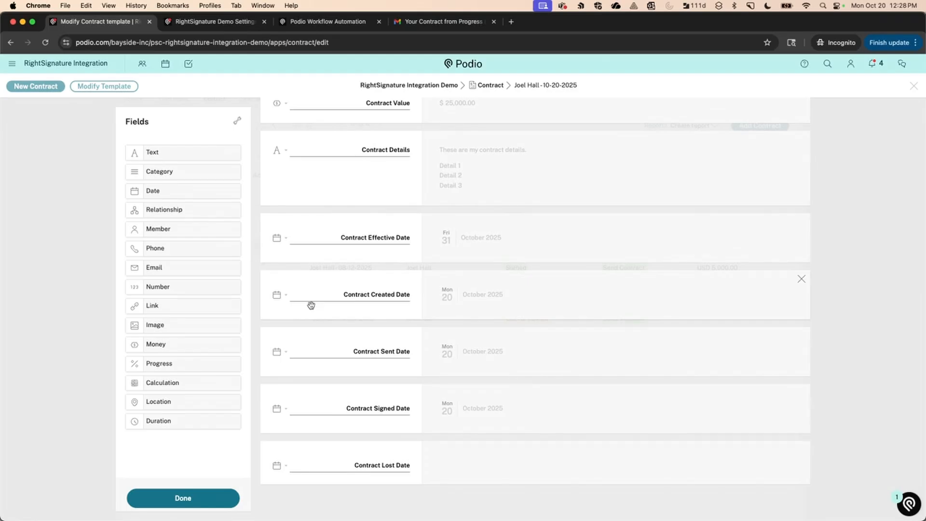
scroll(311, 305, up, 1)
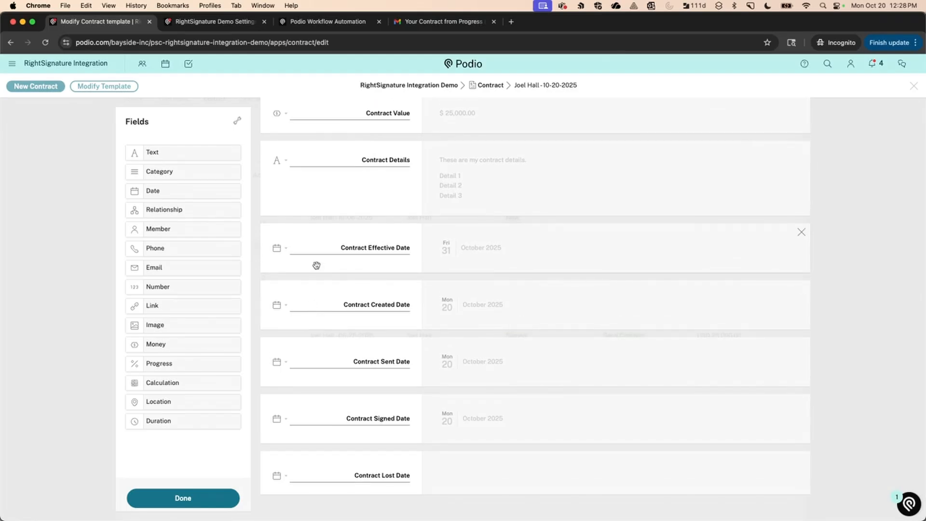
scroll(316, 266, up, 15)
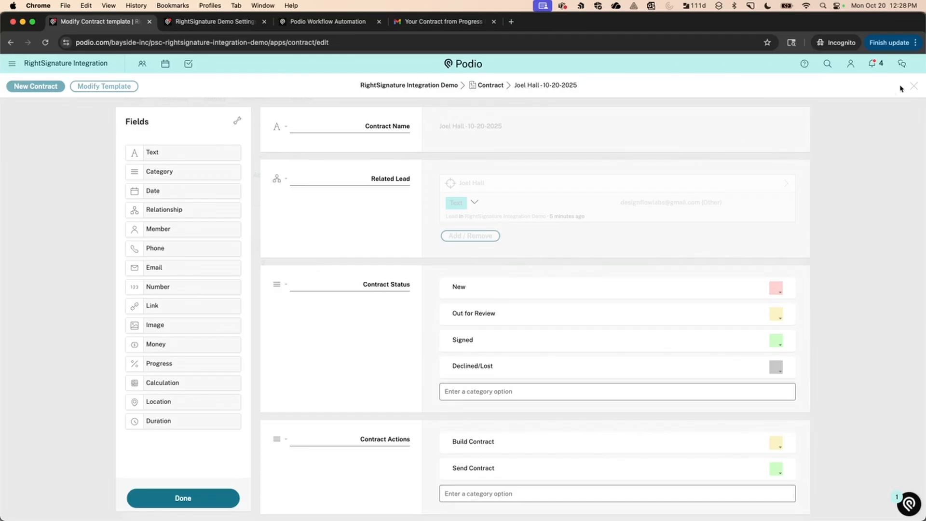
click(919, 86)
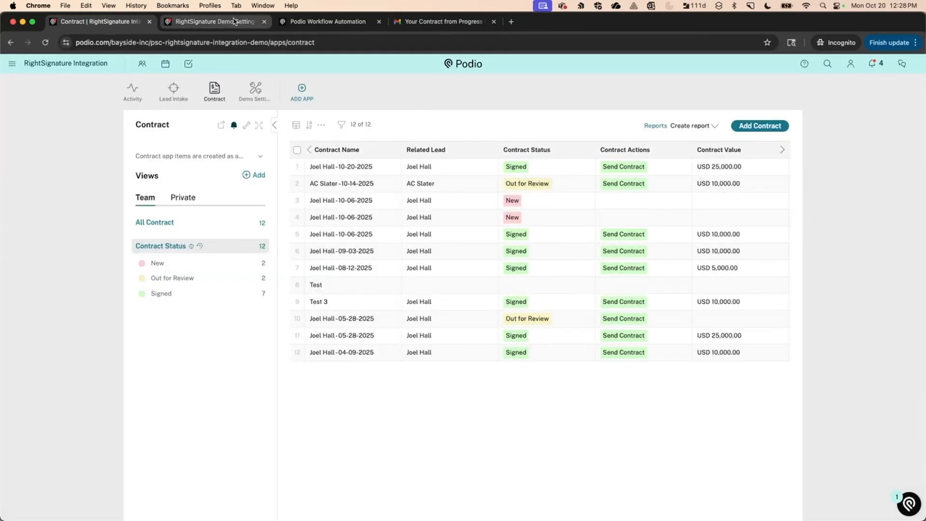
Select 200.00 - Build Contract under App:Contract and open it for editing, checking the contract item in between.
click(341, 22)
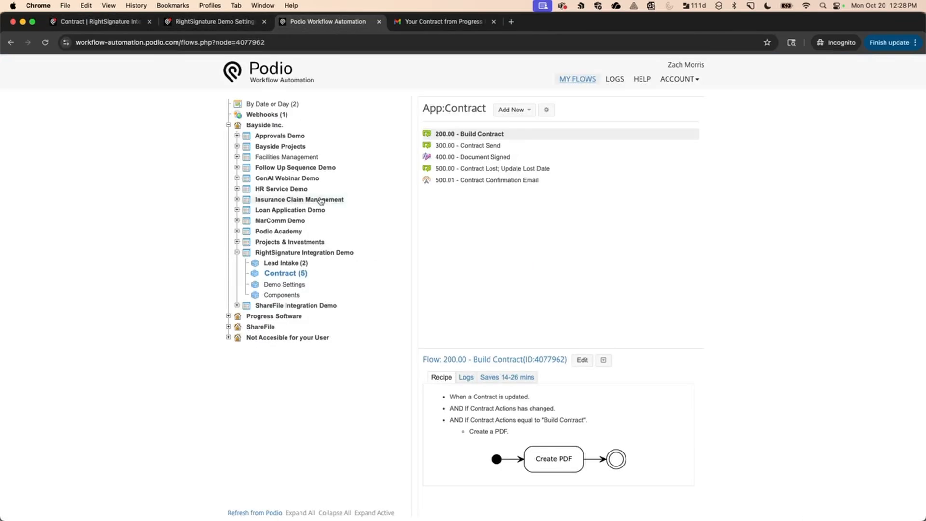
click(455, 137)
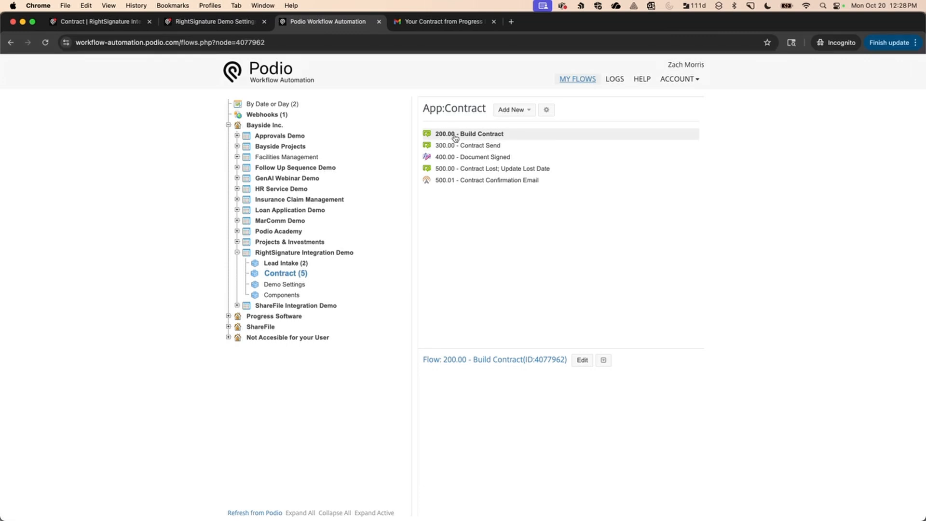
click(97, 22)
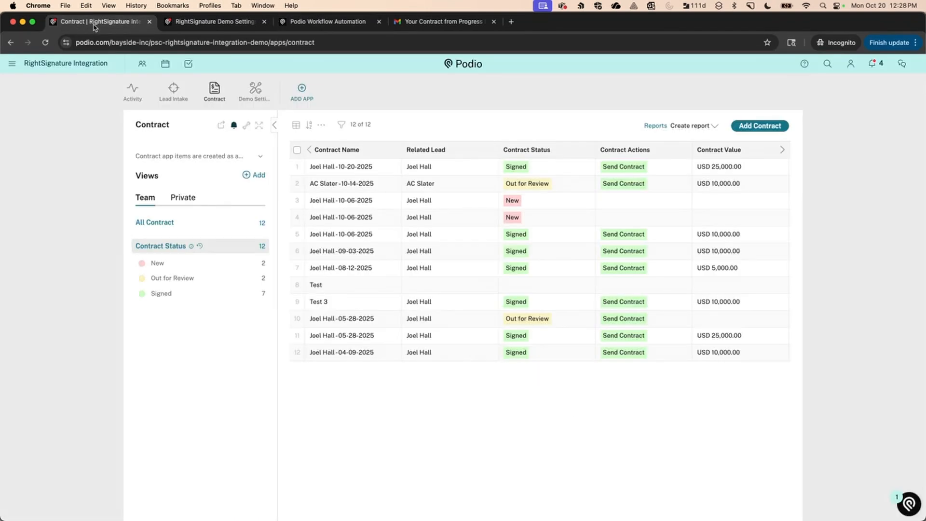
click(345, 165)
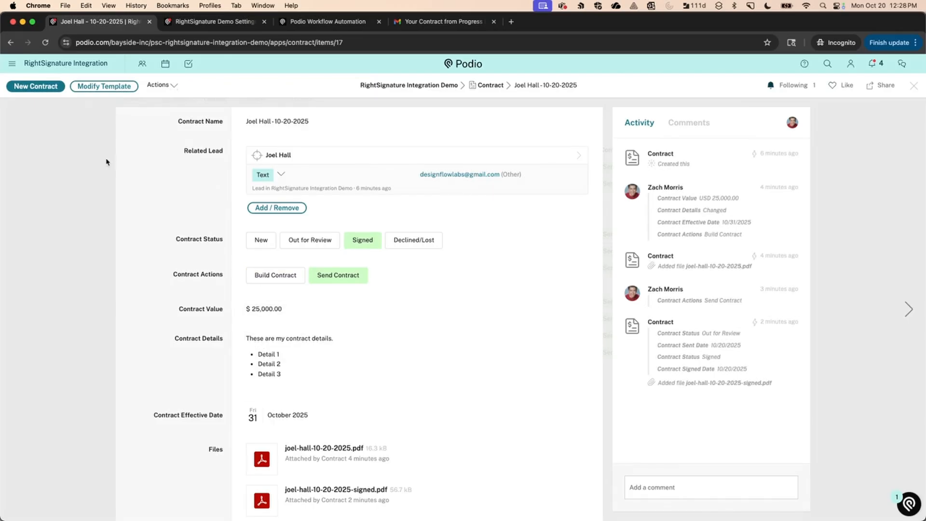
click(328, 21)
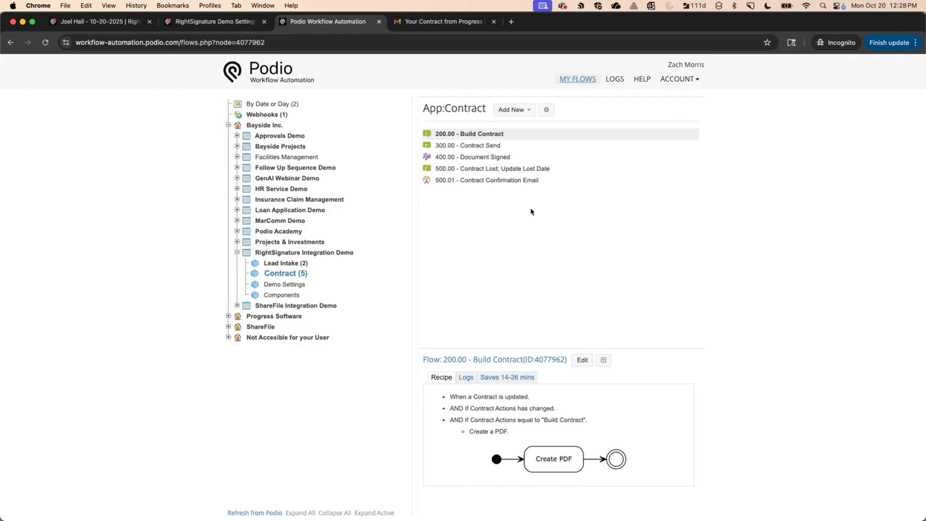
click(583, 360)
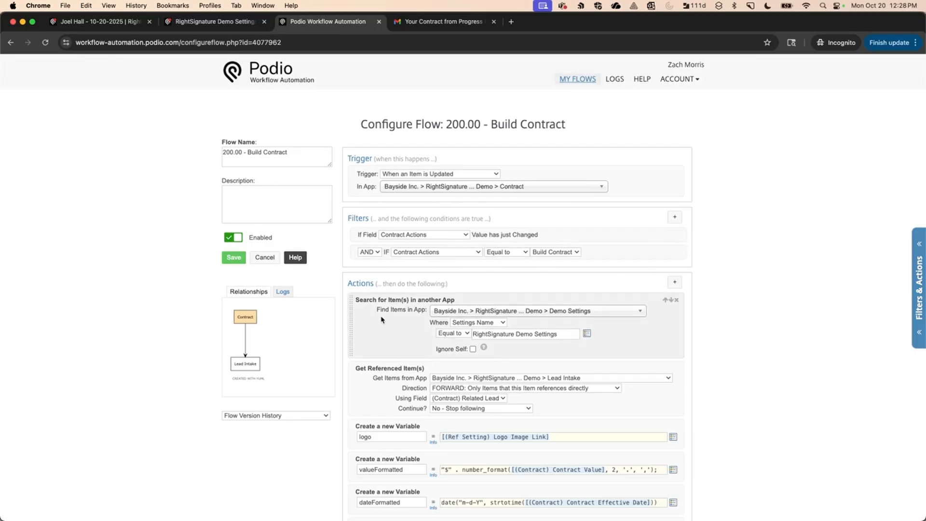
Review the Search for Item(s) lookup of Demo Settings, then bring up the RightSignature Demo Settings tab.
scroll(380, 319, down, 1)
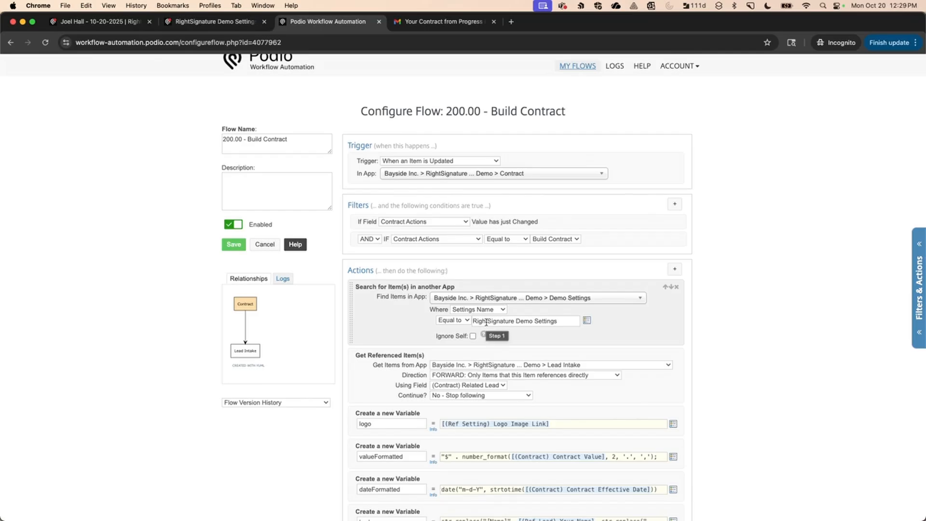
click(239, 22)
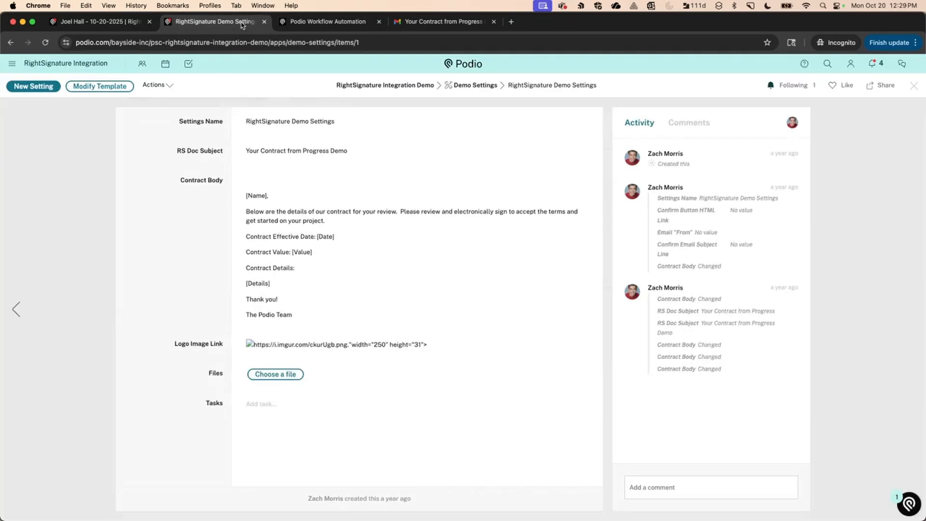
Reopen the RightSignature Demo Settings item to read its Contract Body placeholders [Name], [Date], [Value], [Details].
click(913, 86)
click(553, 205)
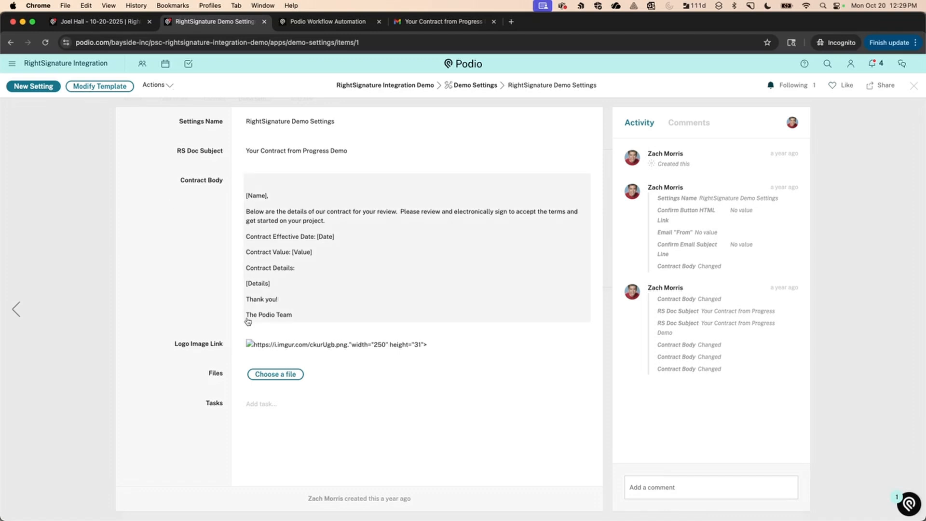
click(297, 26)
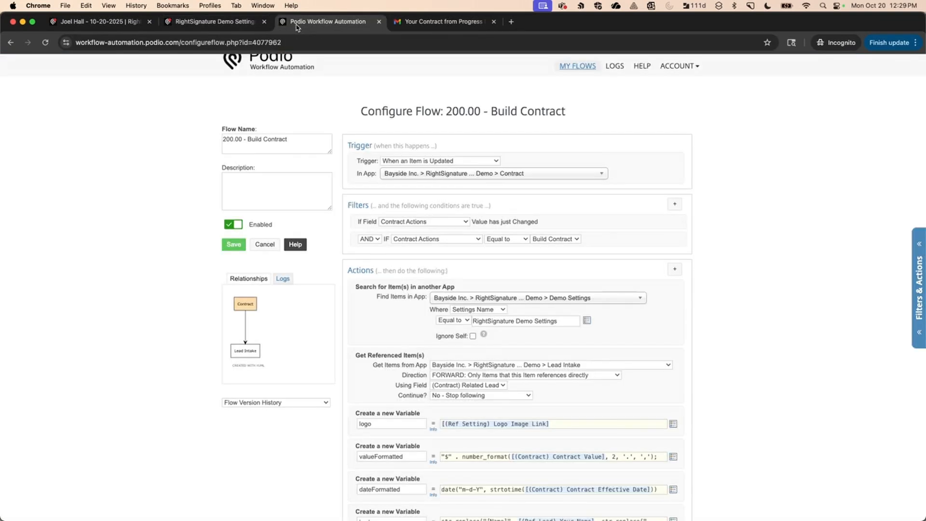
scroll(384, 315, down, 3)
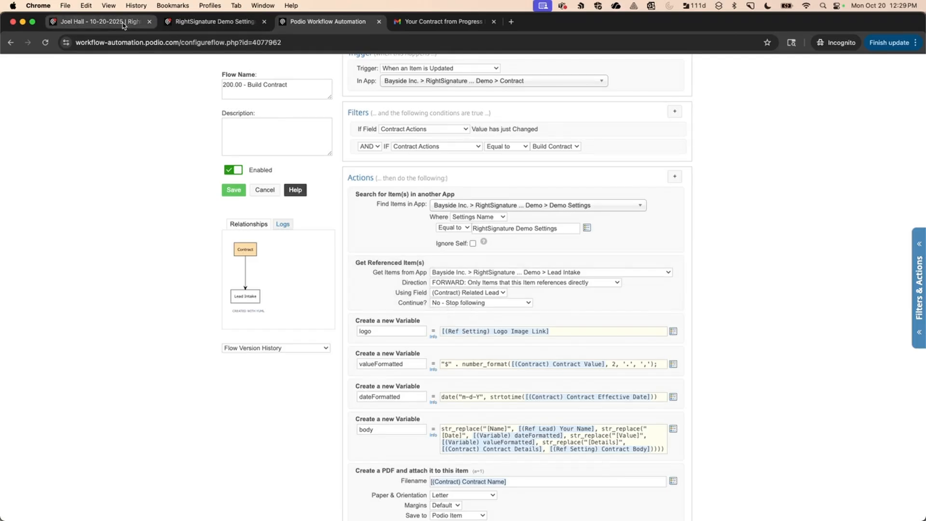
click(97, 21)
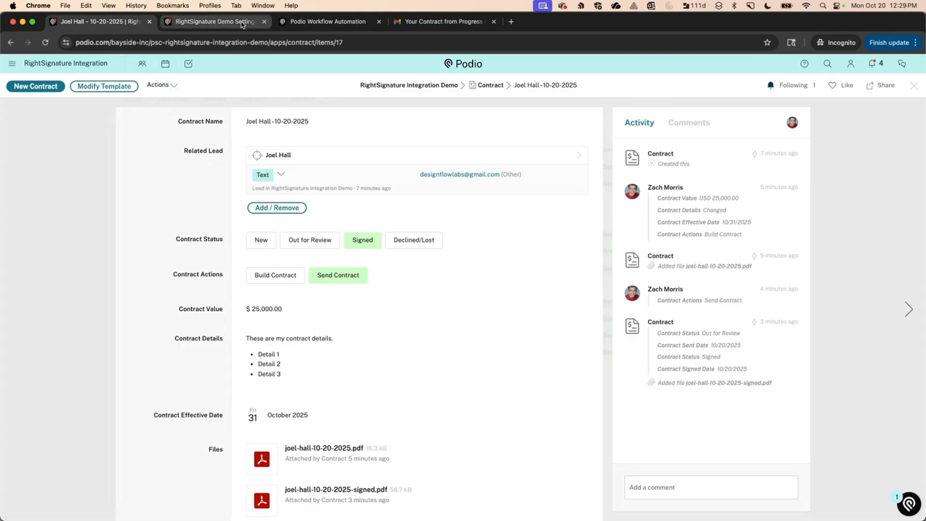
click(298, 22)
scroll(377, 323, down, 2)
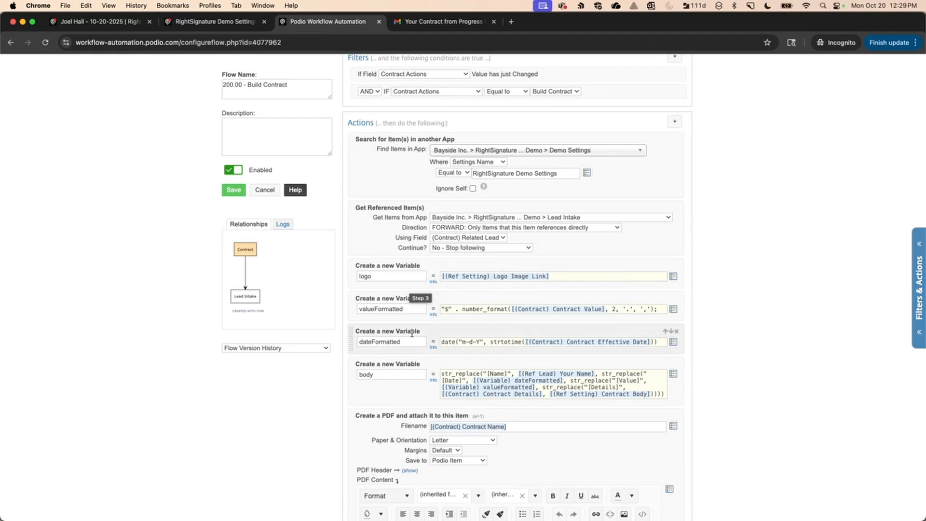
scroll(412, 343, down, 2)
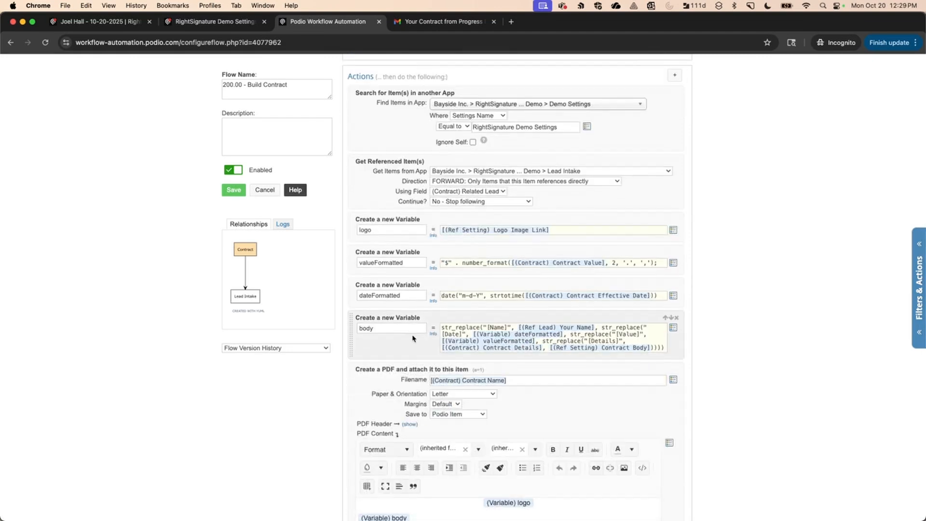
Add a Custom Variable / Calc action below valueFormatted containing Contract Value.
click(407, 274)
text(var)
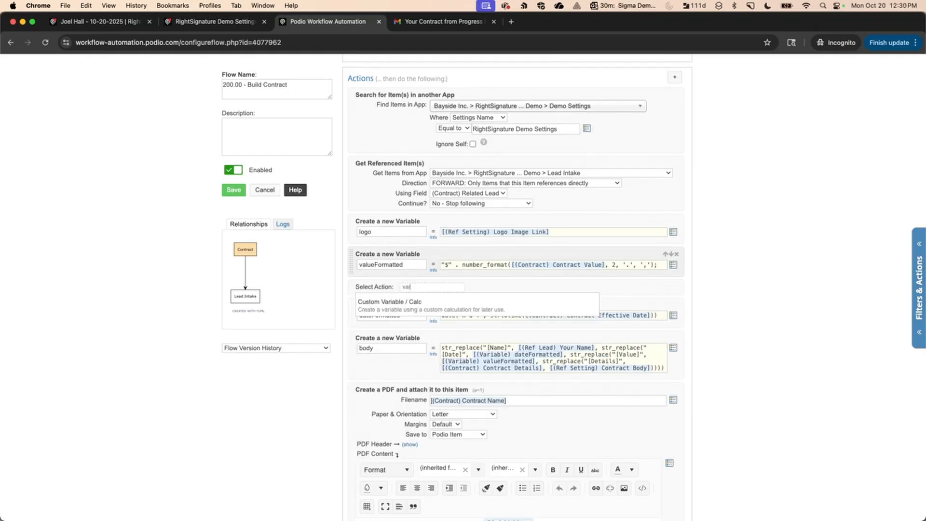
click(410, 301)
click(673, 298)
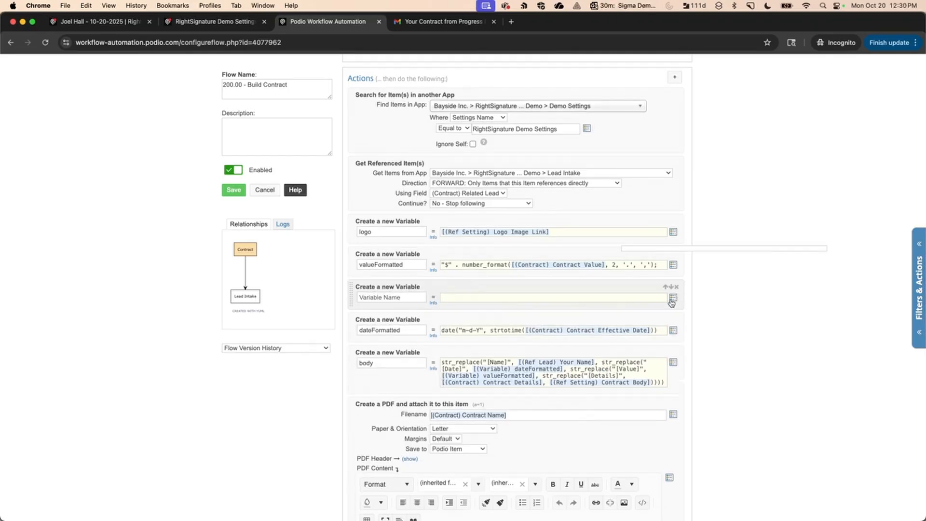
click(670, 309)
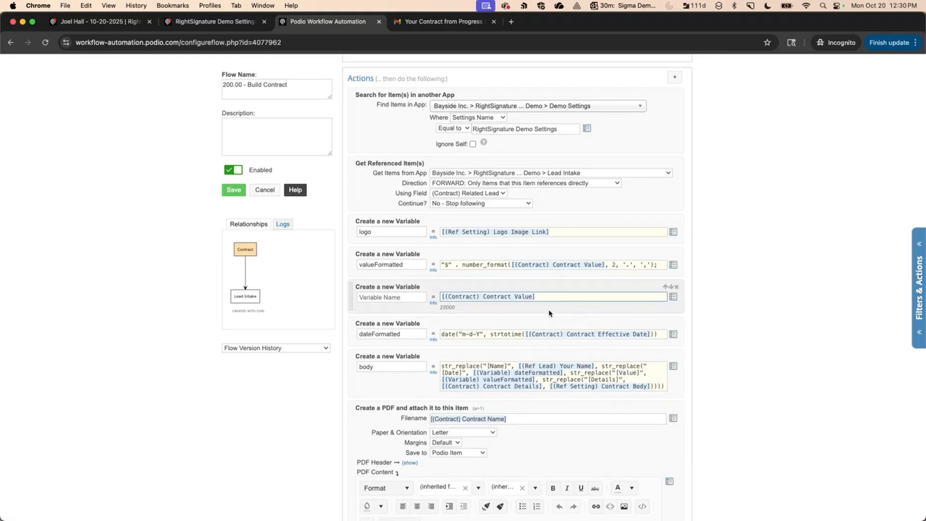
click(442, 308)
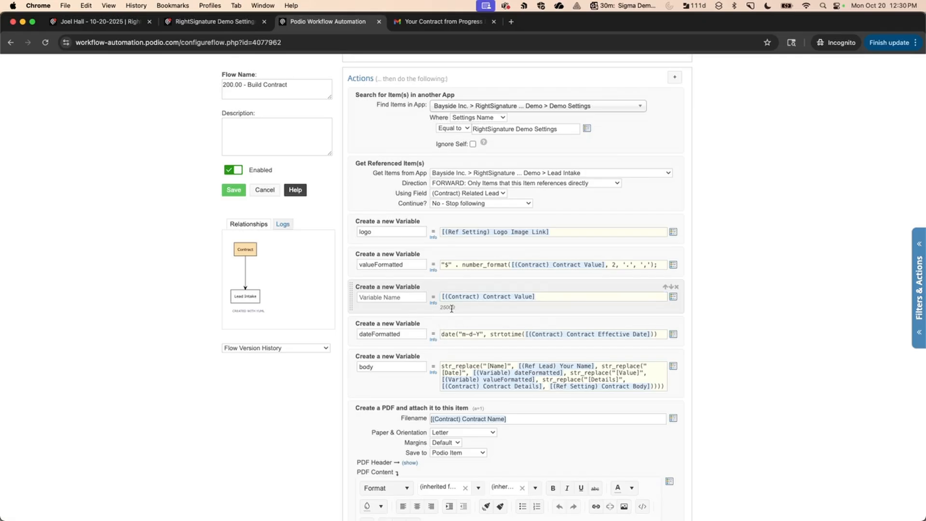
Compare against the contract item, then delete the temporary Contract Value variable.
click(127, 21)
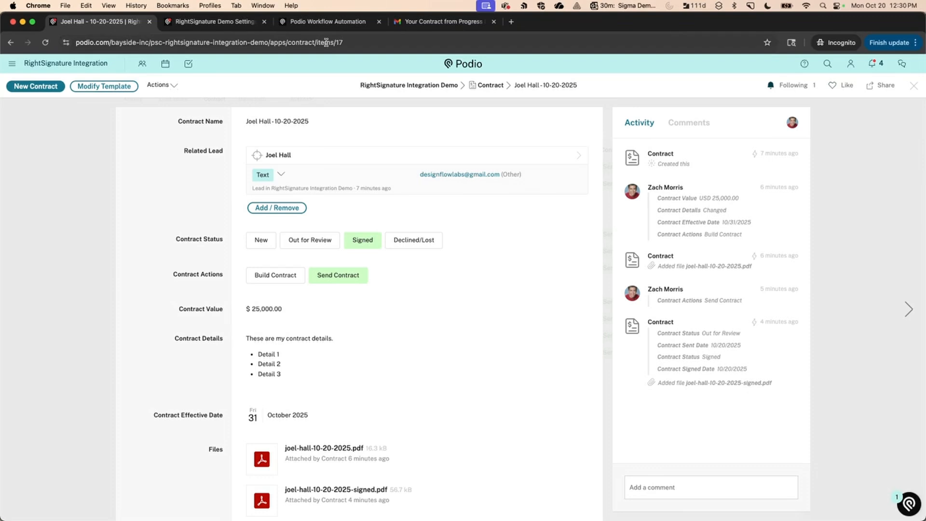
click(321, 21)
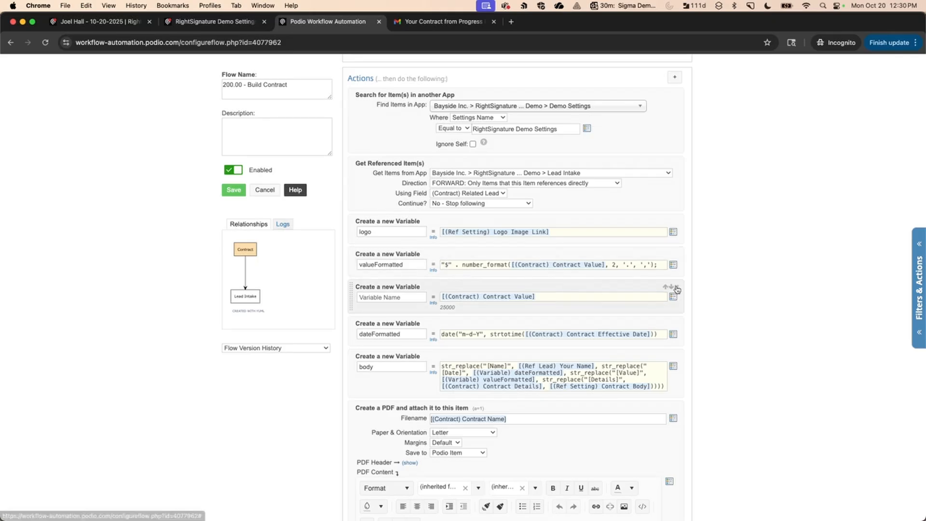
click(677, 286)
click(664, 266)
Remove the trailing semicolon from the valueFormatted expression so it previews $25,000.00.
key(BackSpace)
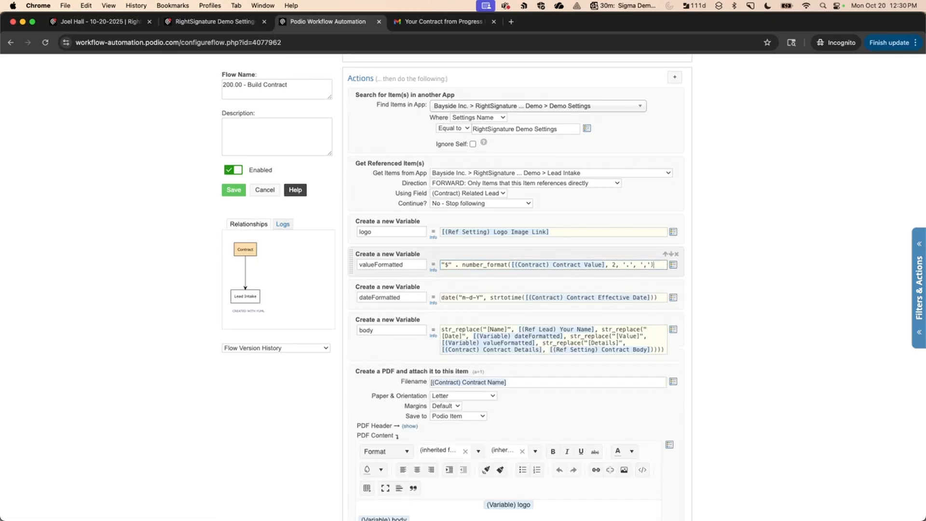
click(588, 273)
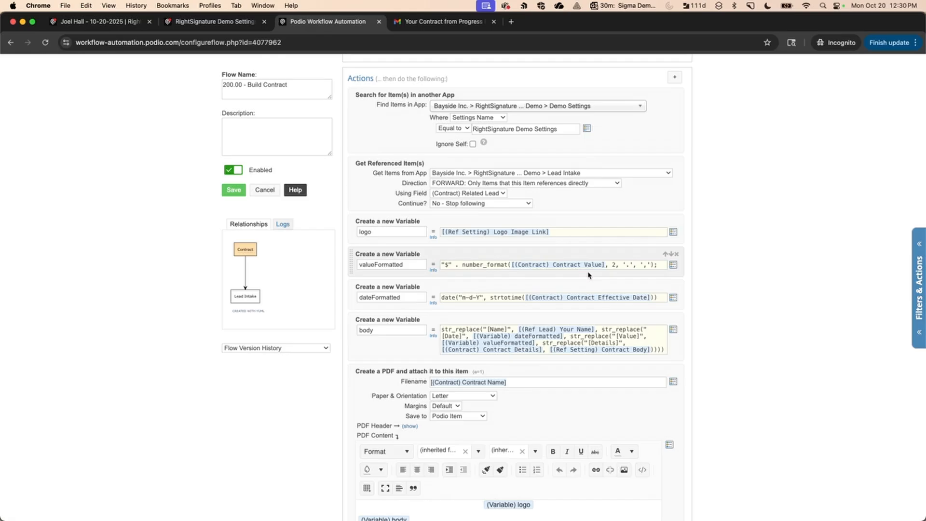
click(661, 264)
key(BackSpace)
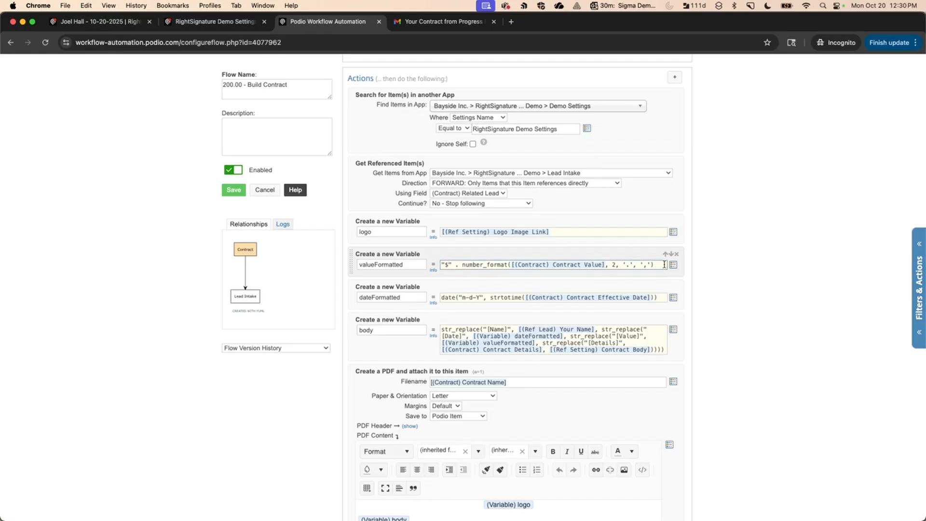
click(643, 278)
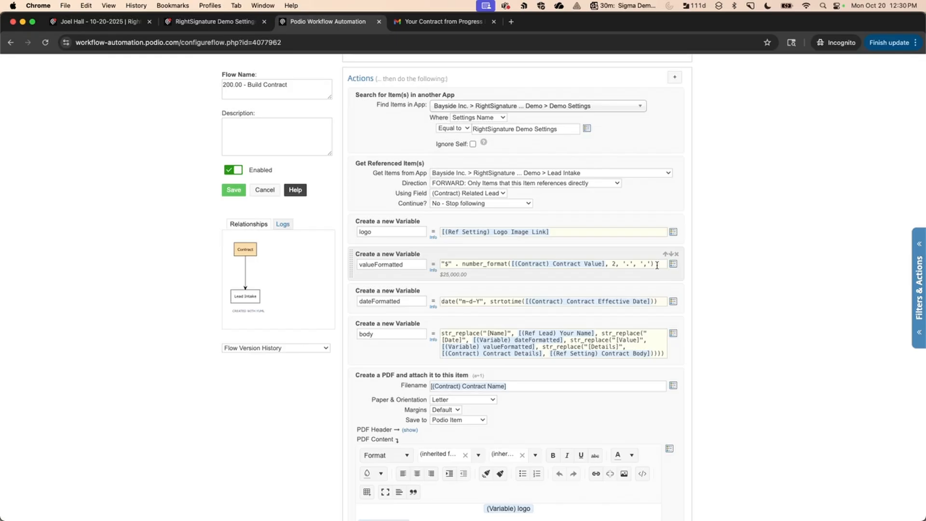
click(657, 266)
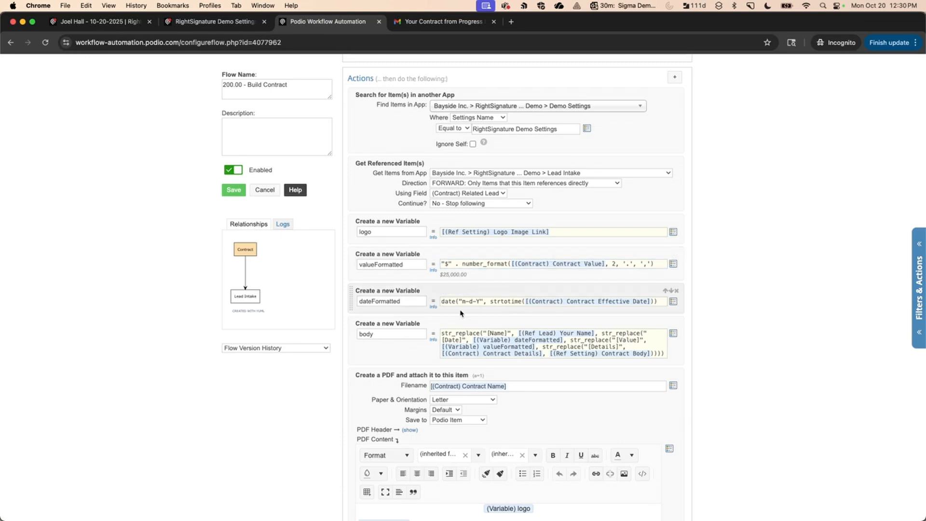
click(447, 313)
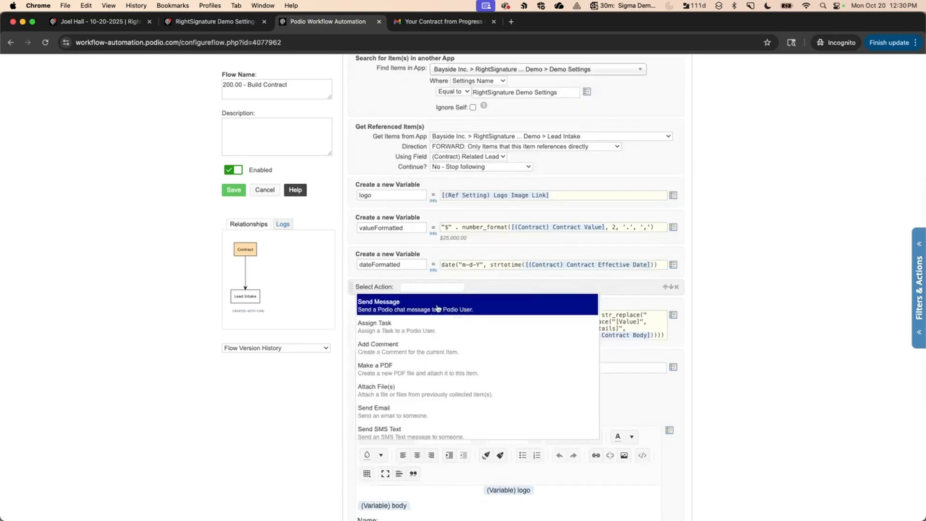
text(var)
click(419, 304)
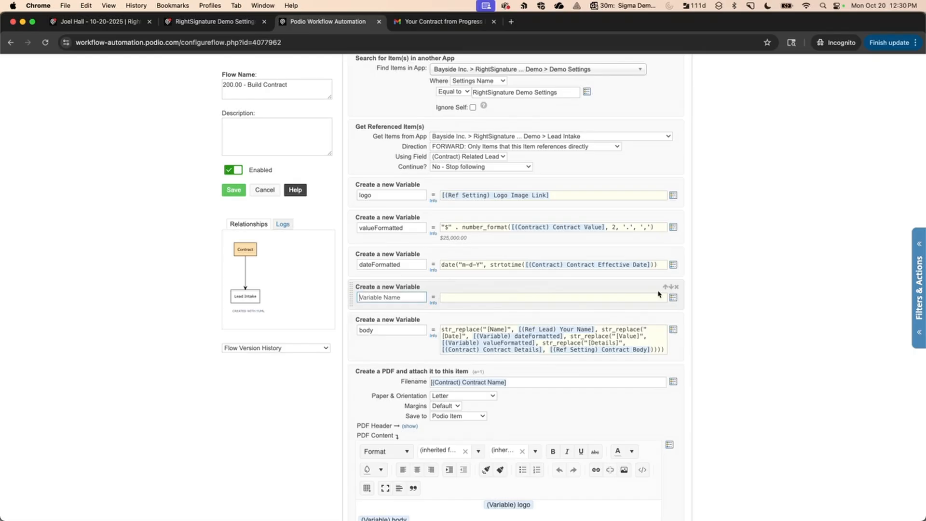
click(673, 297)
text(con)
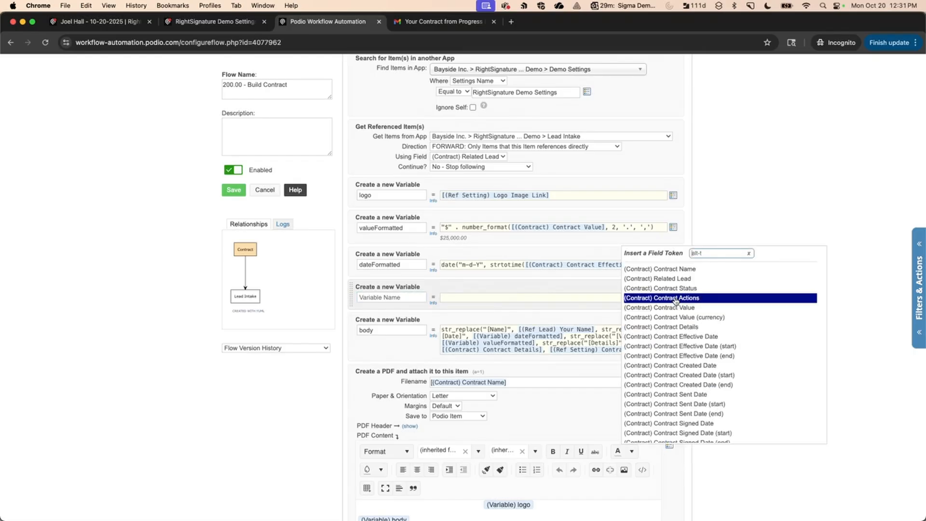
key(Down)
key(Down)
key(Down)
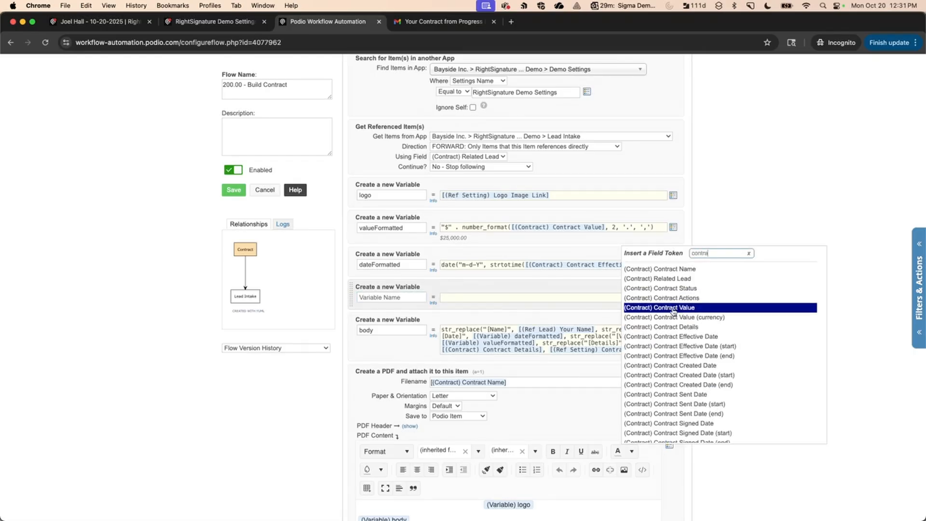
key(Return)
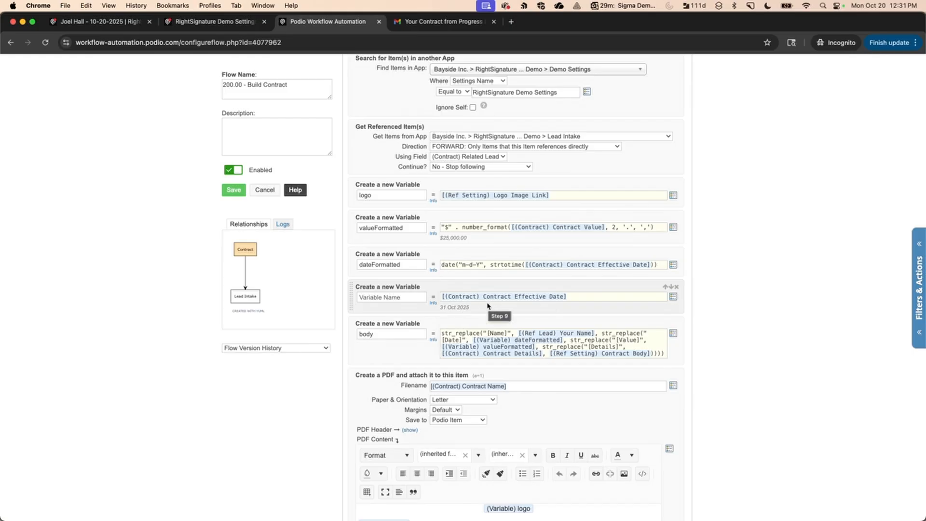
click(677, 288)
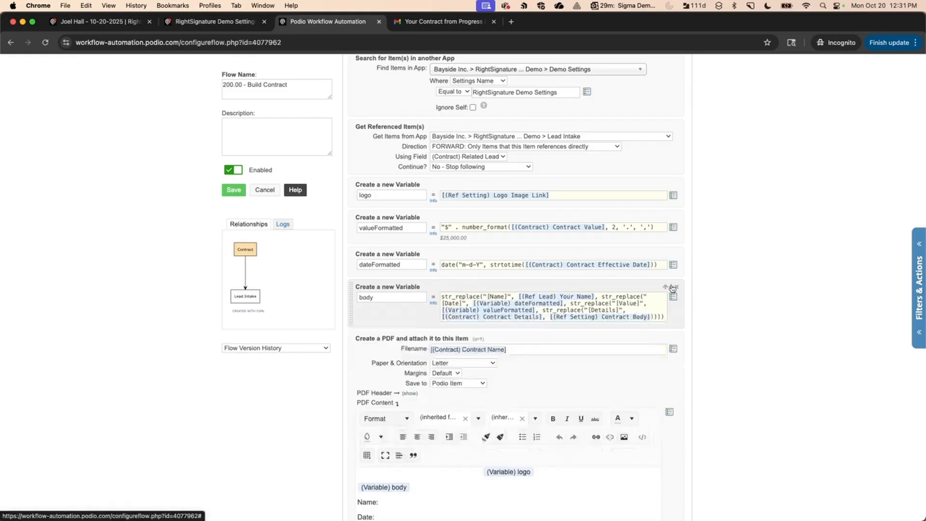
key(BackSpace)
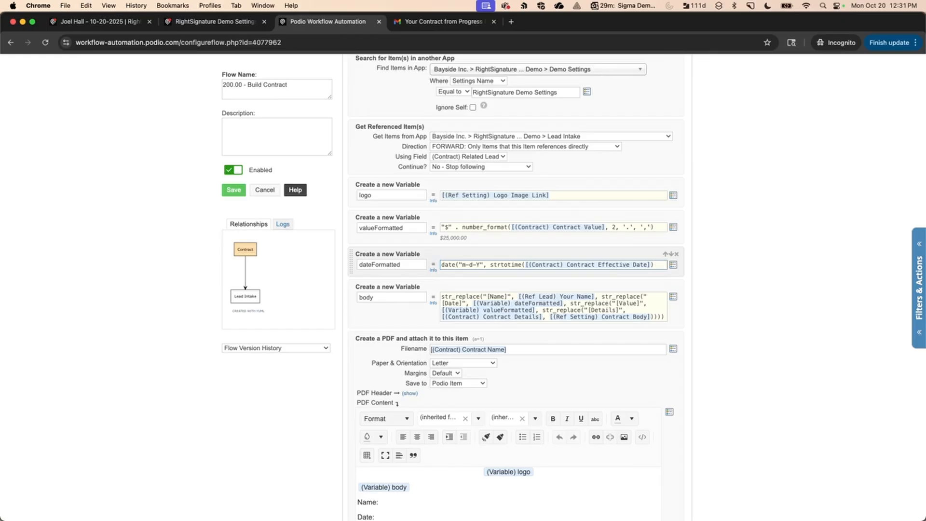
Complete the dateFormatted expression so it previews 10-31-2025, then show the RightSignature Demo Settings item.
text())
click(630, 275)
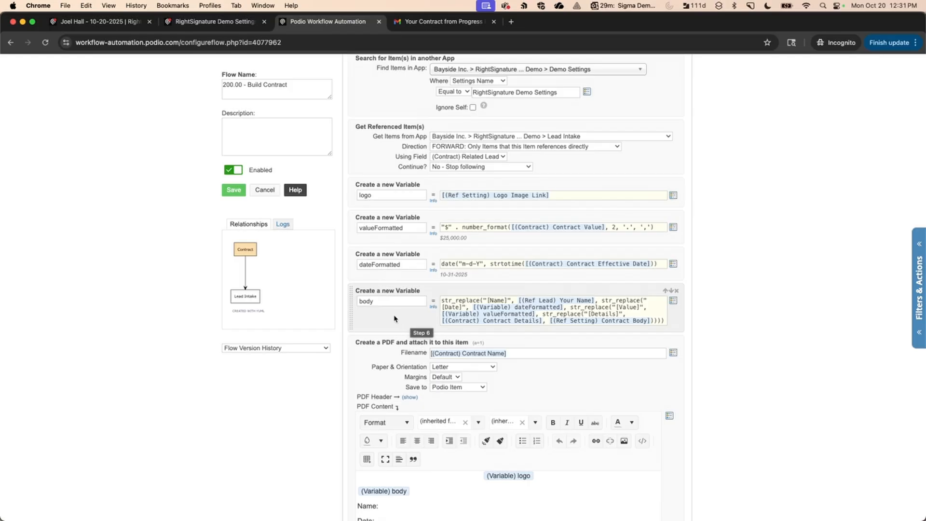
click(247, 24)
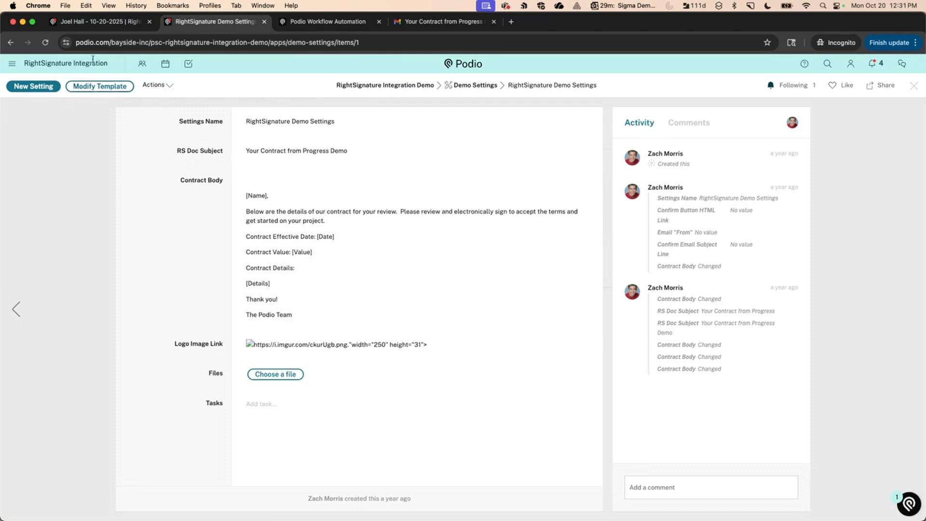
Compare the contract item with the flow's highlighted 10-31-2025 date preview.
click(102, 23)
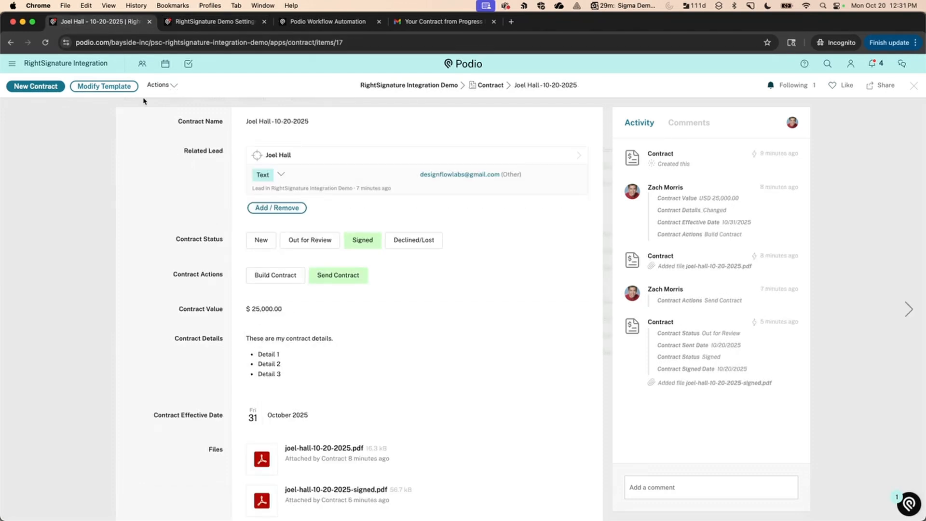
click(328, 22)
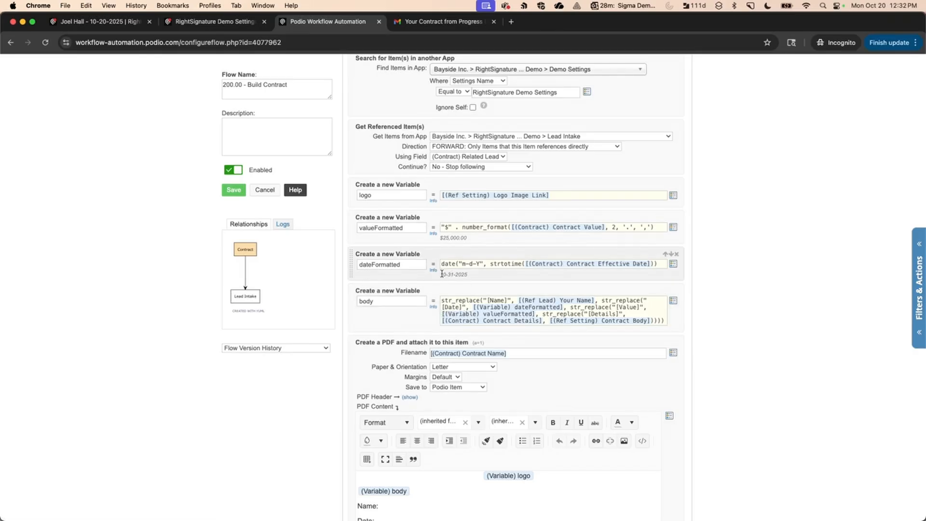
drag(441, 274, 473, 278)
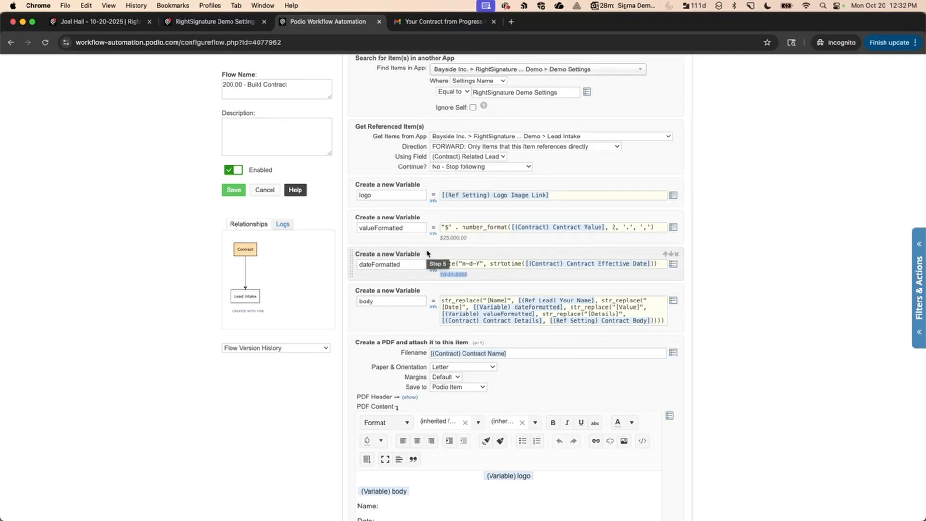
click(403, 238)
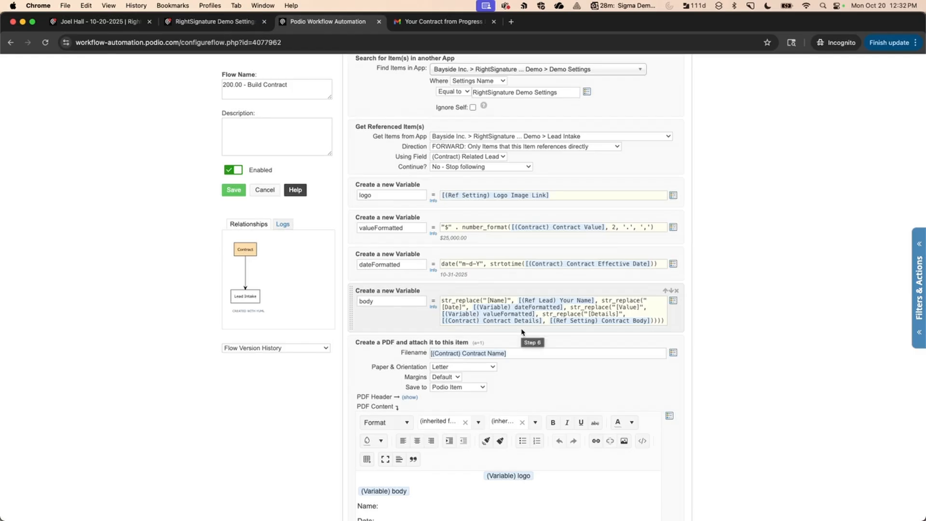
Cross-check the contract item and RightSignature Demo Settings template, ending on the Build Contract flow.
click(129, 19)
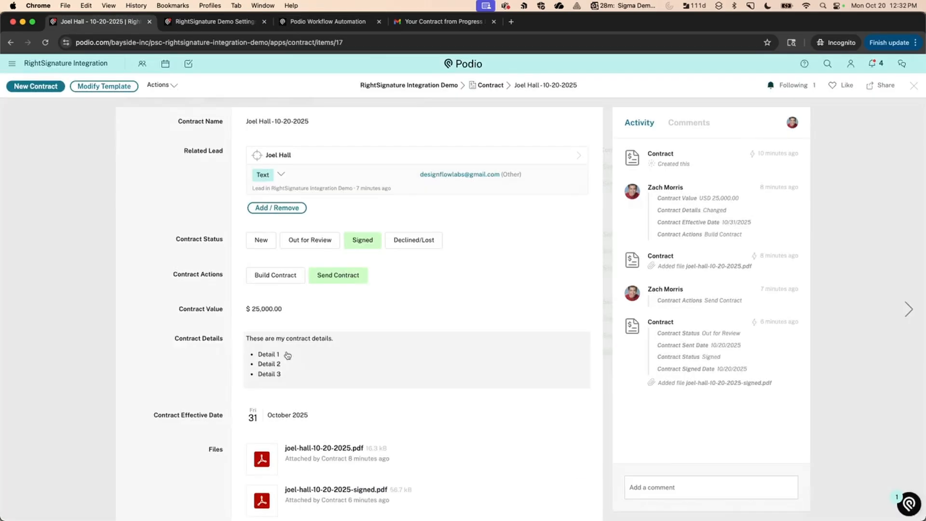
click(328, 21)
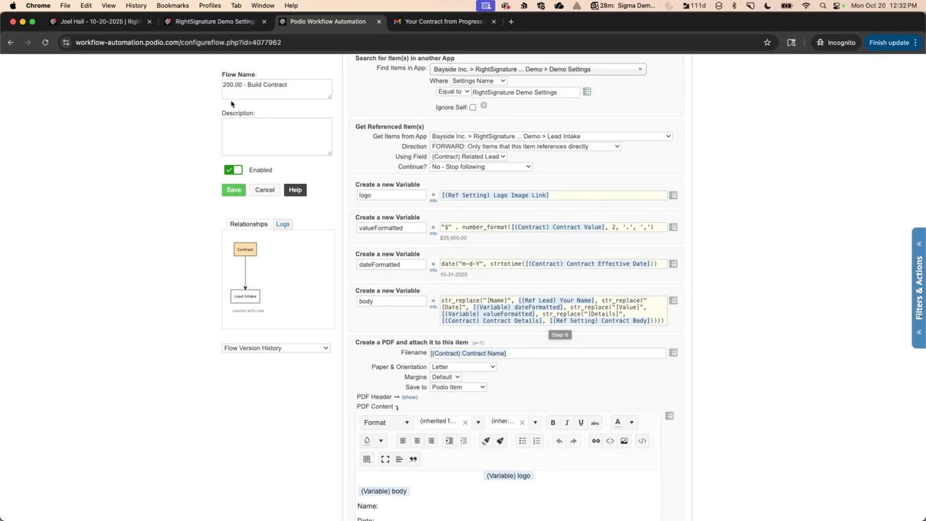
click(208, 25)
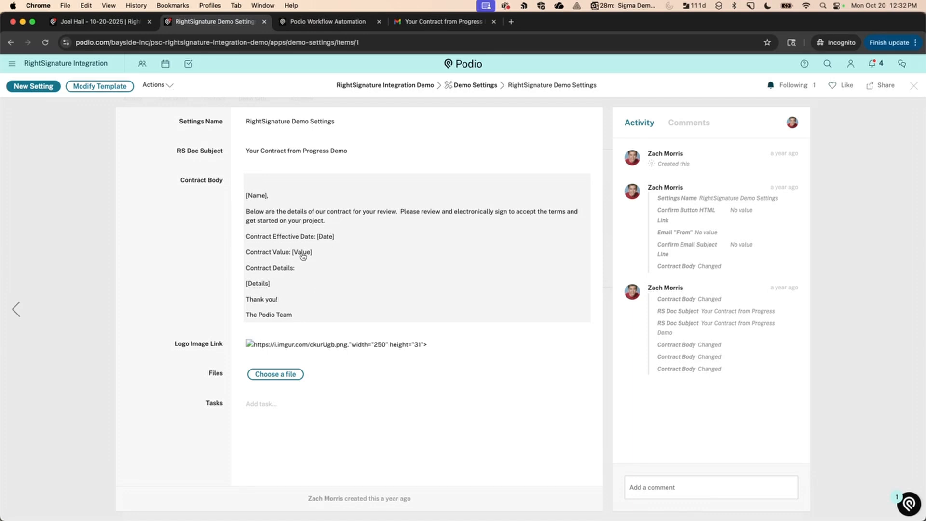
key(ctrl+shift+Tab)
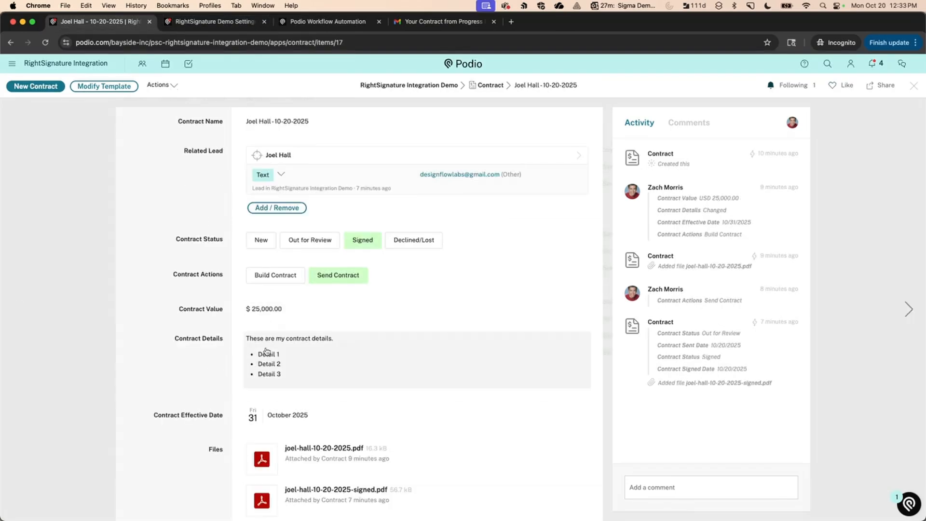
click(308, 22)
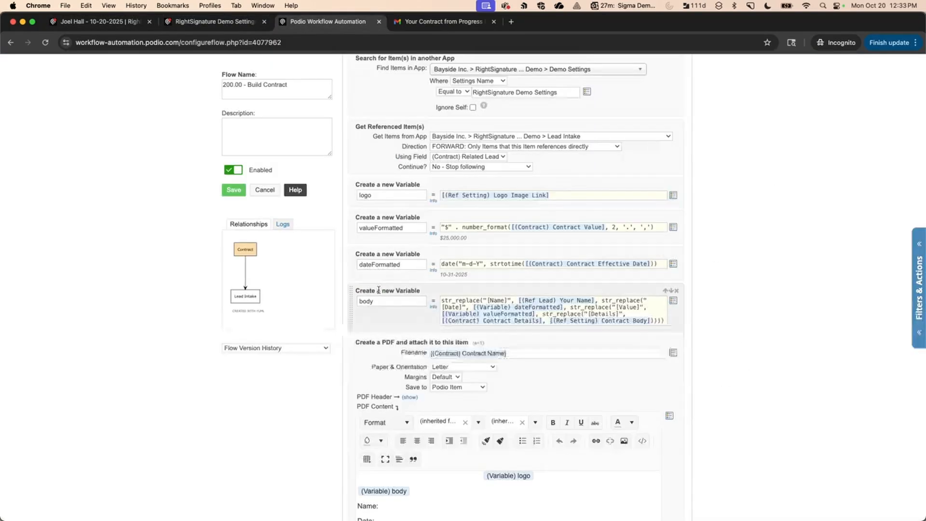
scroll(379, 290, down, 3)
Confirm in the Save to dropdown that the generated PDF stays saved to the Podio item.
scroll(379, 290, down, 3)
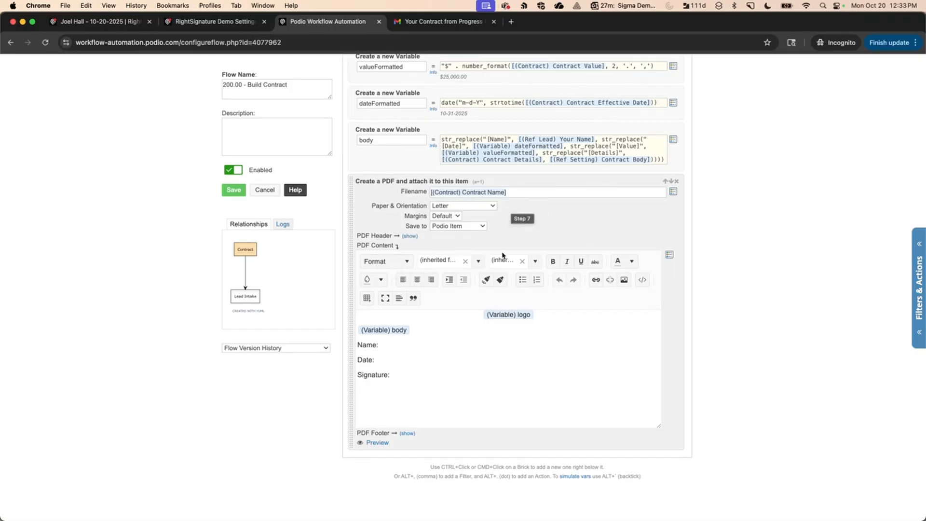
click(452, 227)
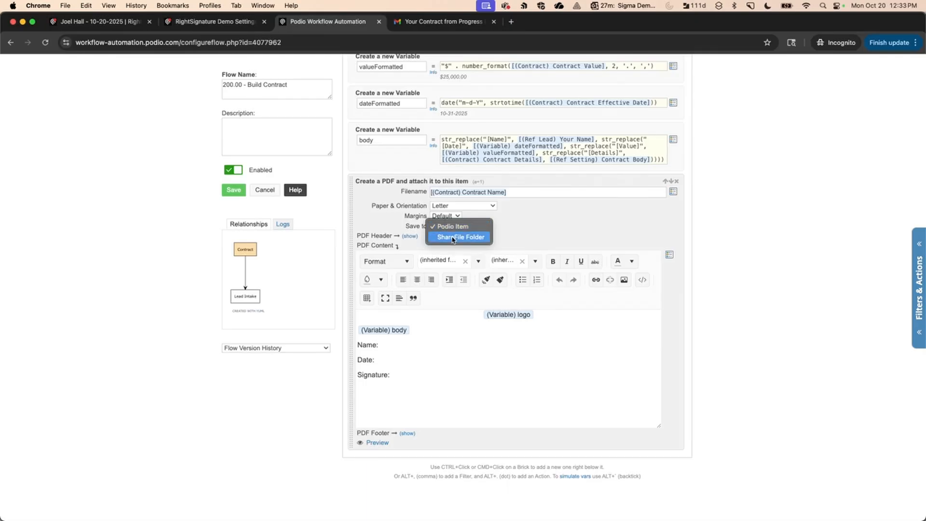
click(517, 221)
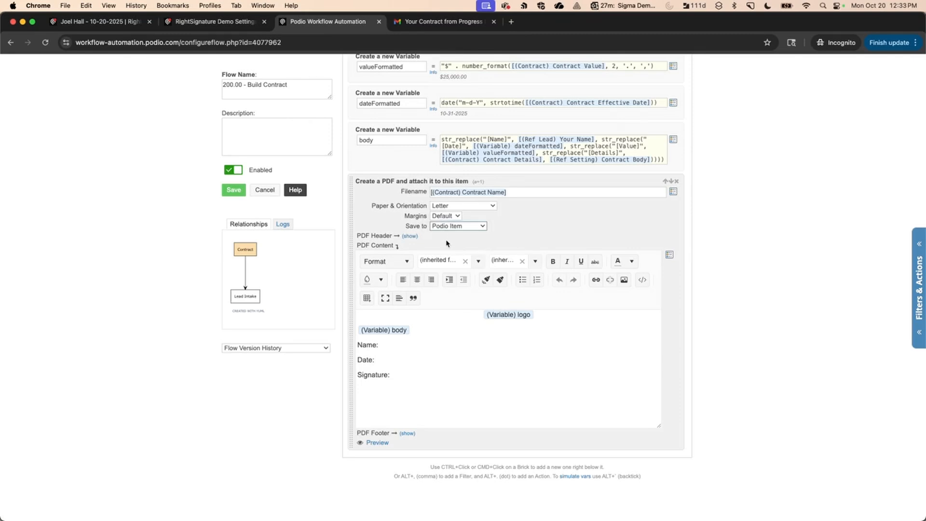
Toggle the PDF header editor, then highlight the Name, Date and Signature lines to expose hidden tags.
click(411, 237)
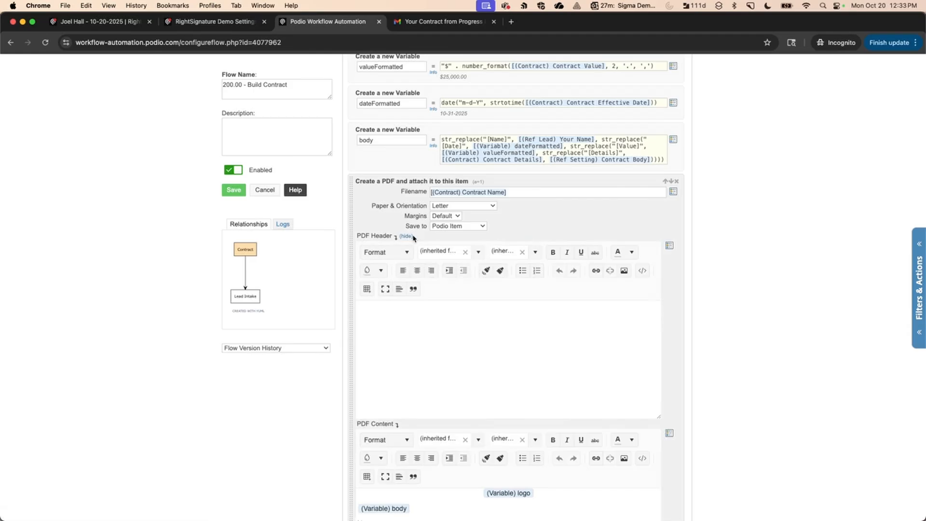
click(407, 237)
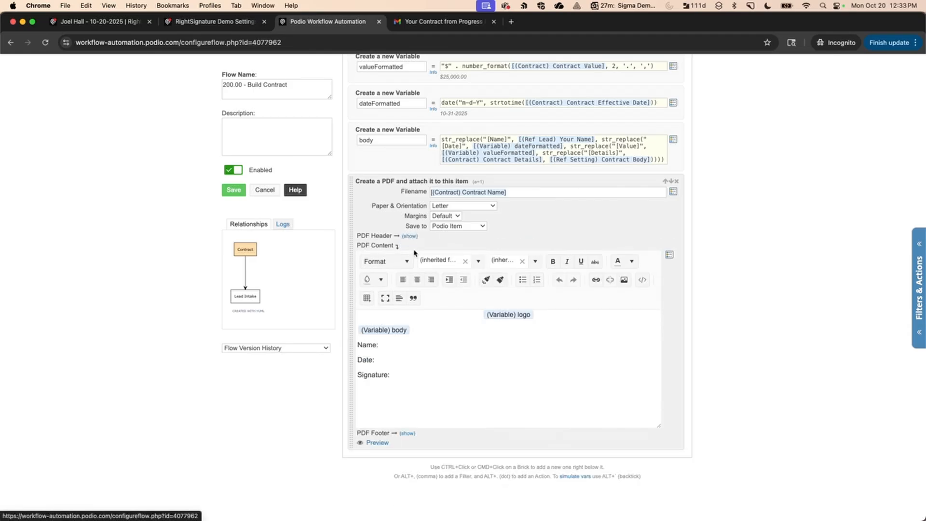
scroll(465, 327, up, 2)
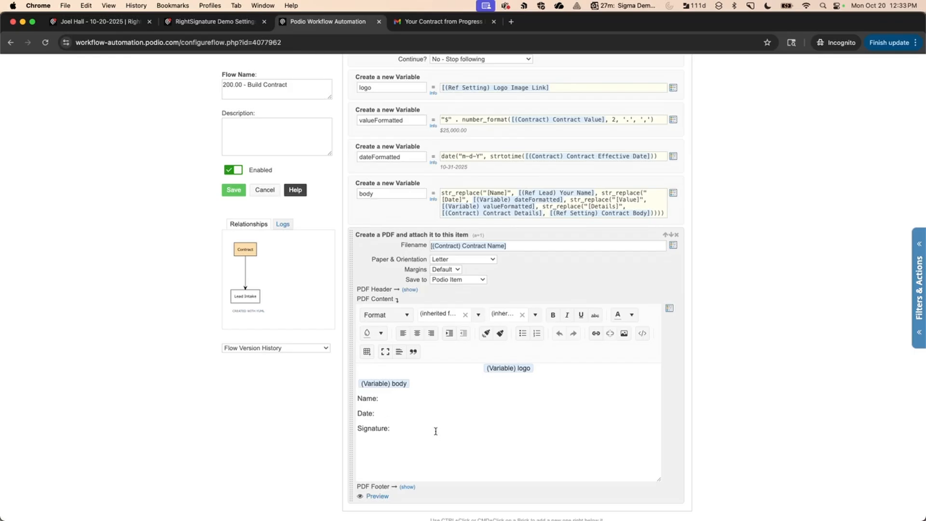
mouse_move(436, 431)
mouse_down()
mouse_move(388, 429)
mouse_move(358, 396)
mouse_up()
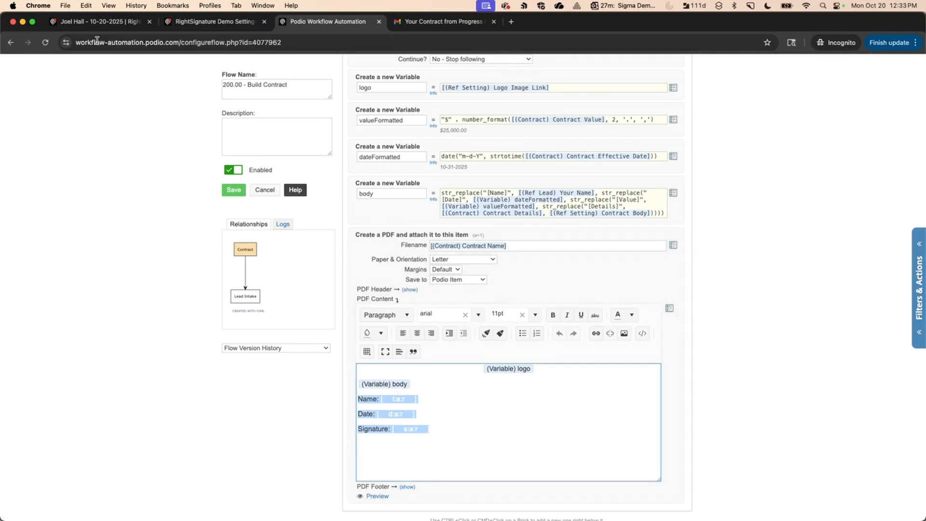
Open the generated contract PDF from the contract item, then go back to the Build Contract flow editor.
click(94, 21)
click(317, 453)
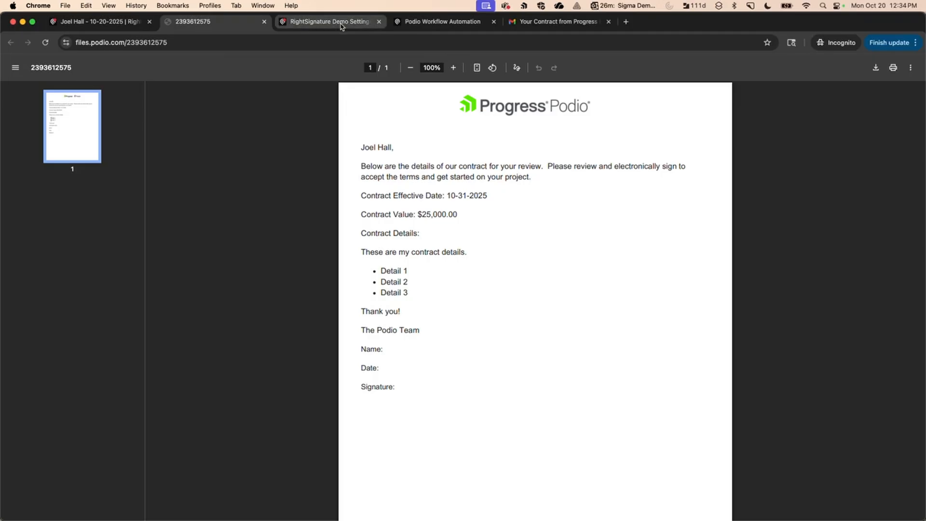
click(400, 23)
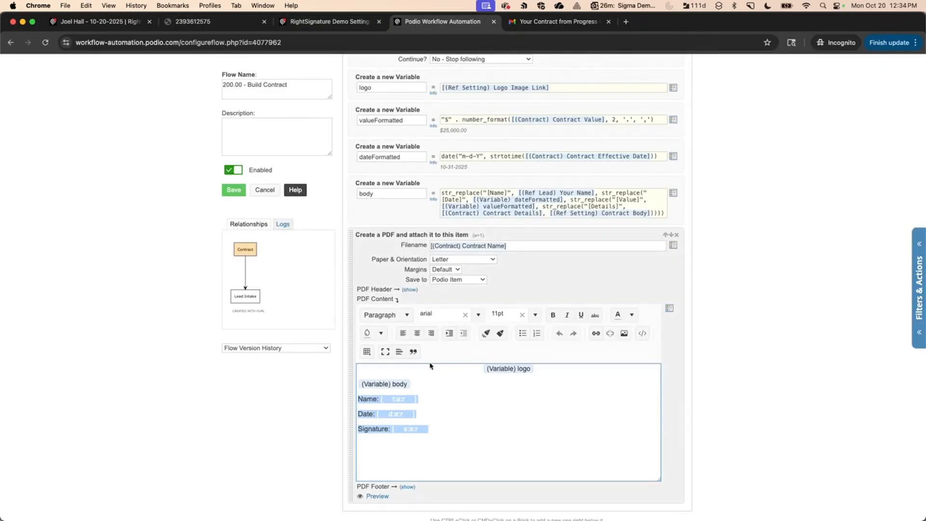
Give the selected hidden tags a dark font colour, then select the Signature tag text.
click(632, 316)
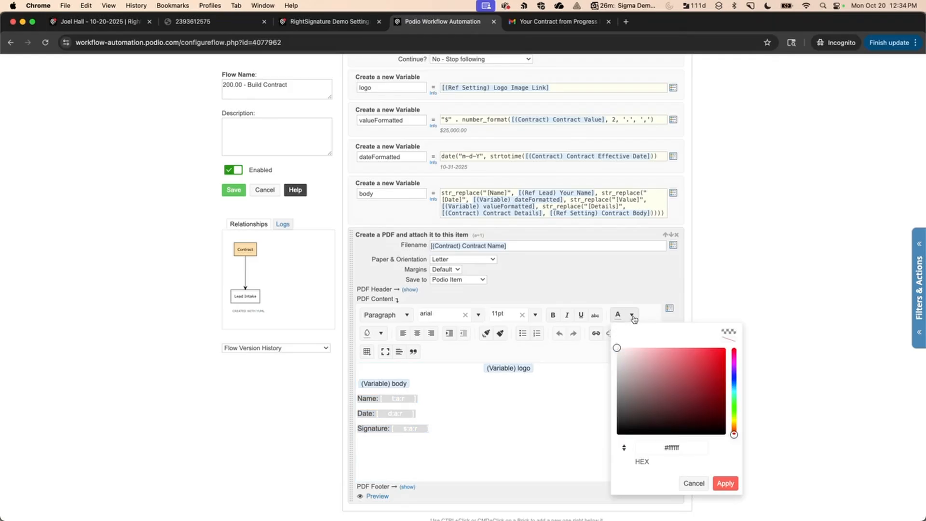
click(420, 406)
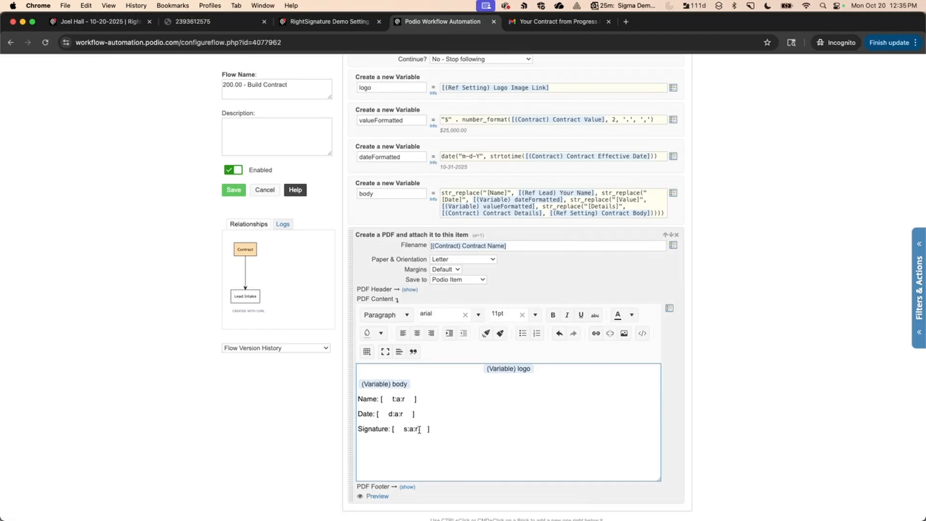
drag(429, 429, 392, 429)
click(121, 25)
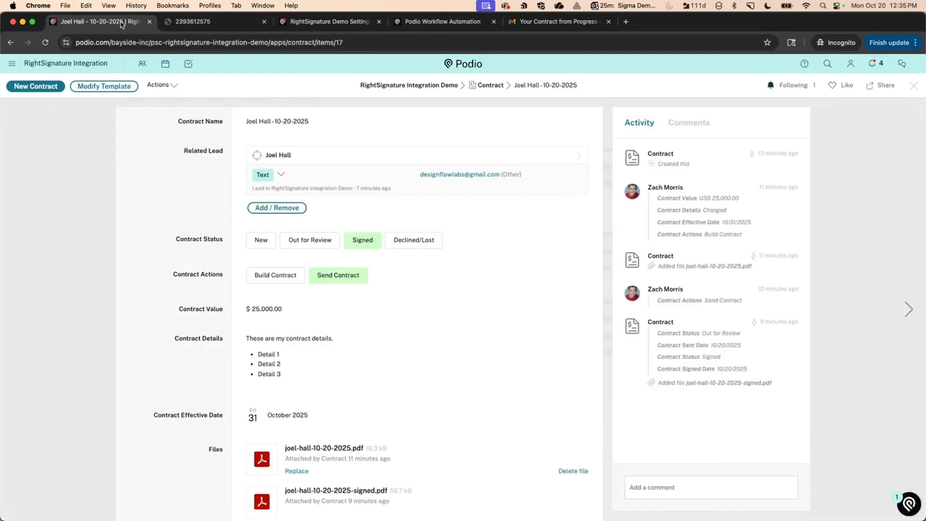
click(312, 446)
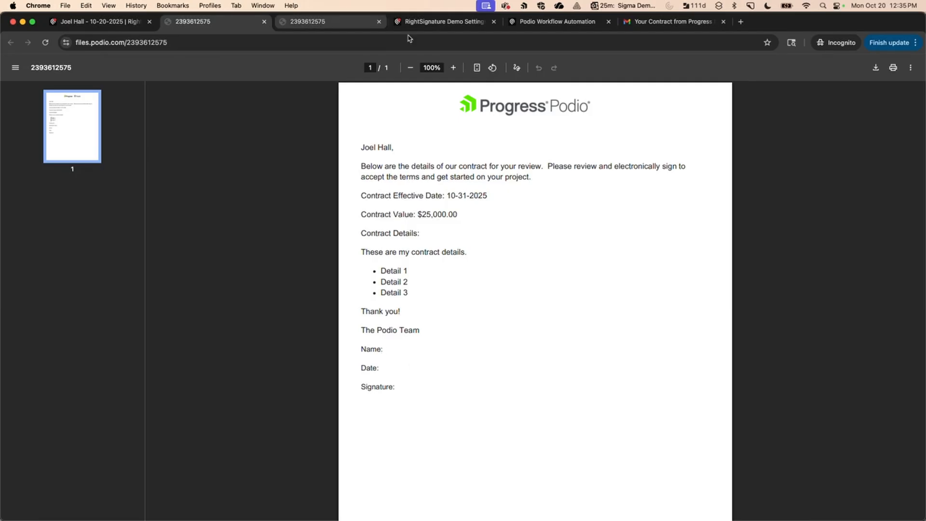
click(430, 22)
click(555, 21)
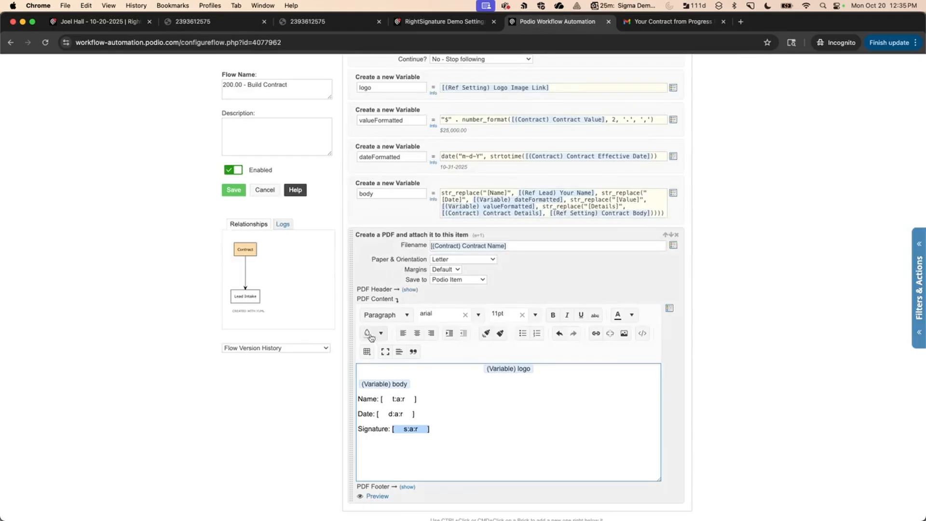
Set the Signature tag's font colour to white #ffffff.
click(632, 316)
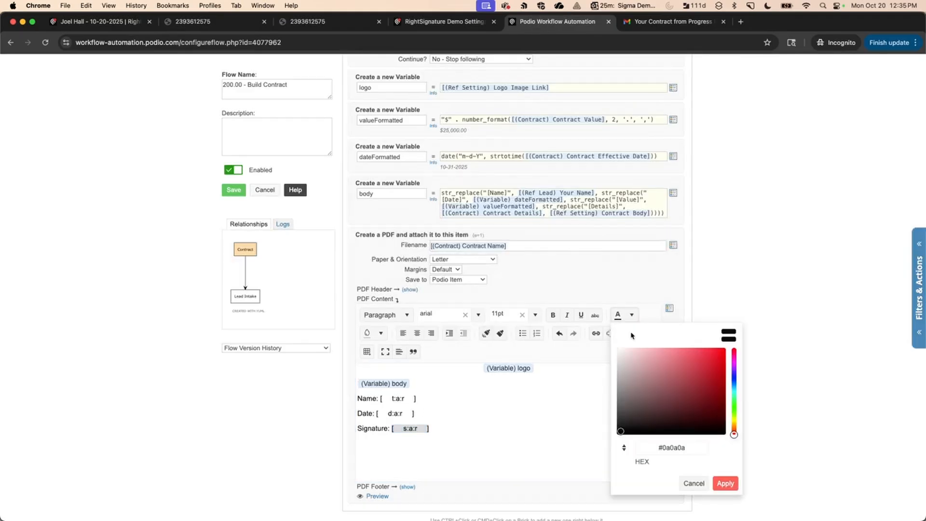
click(618, 350)
drag(616, 352, 618, 341)
click(726, 484)
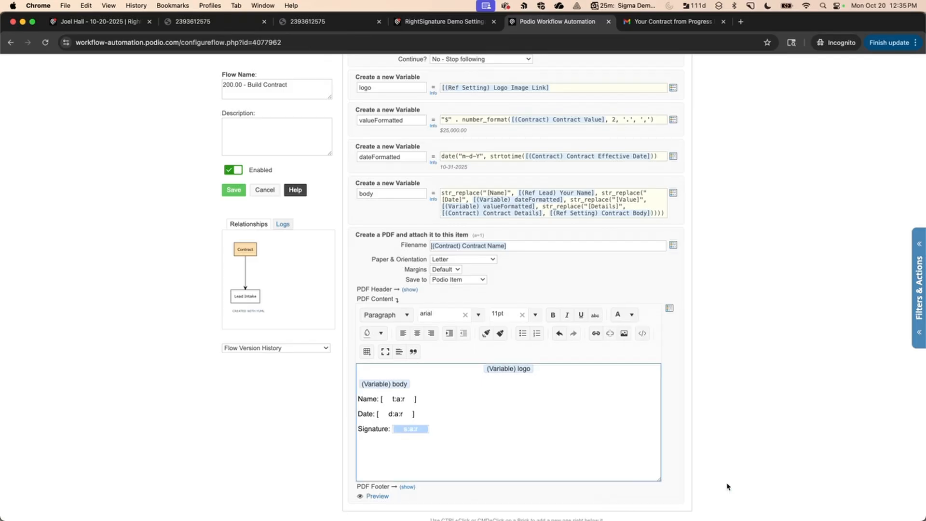
Turn the Date and Name tags white, then save and reopen the 200.00 - Build Contract flow.
mouse_move(418, 413)
mouse_down()
mouse_move(377, 414)
mouse_move(379, 400)
mouse_up()
click(618, 315)
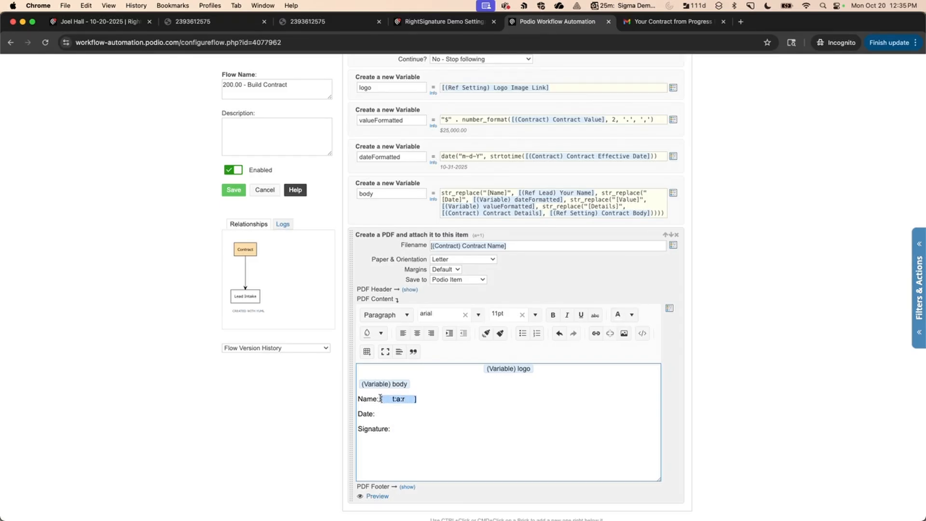
click(616, 315)
click(441, 460)
click(235, 191)
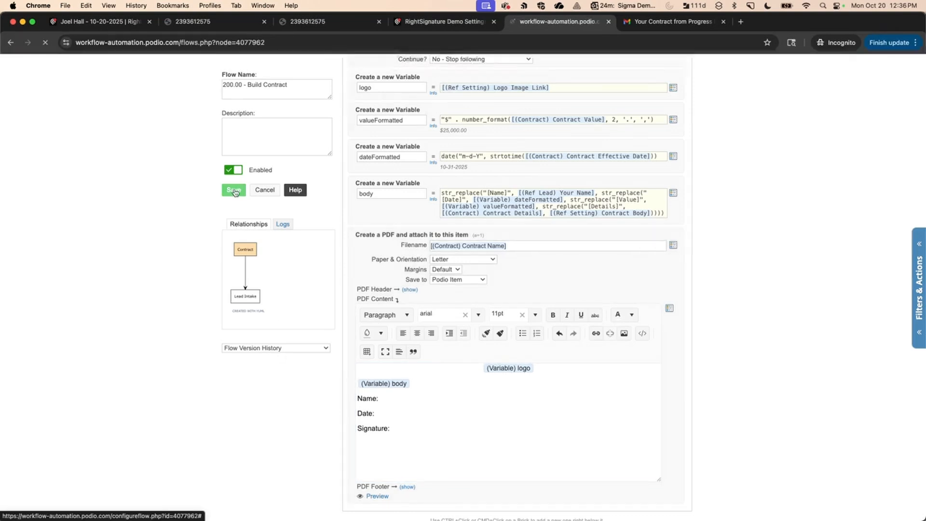
click(583, 360)
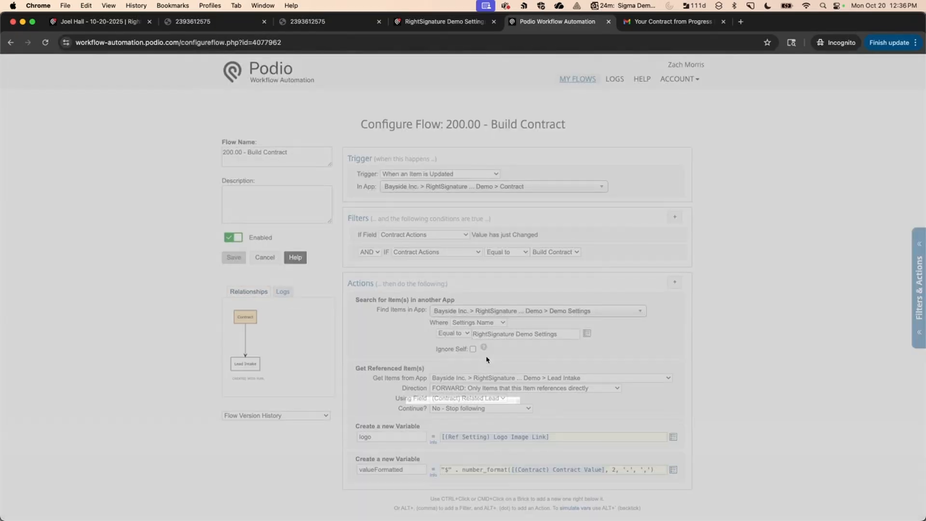
scroll(487, 359, down, 4)
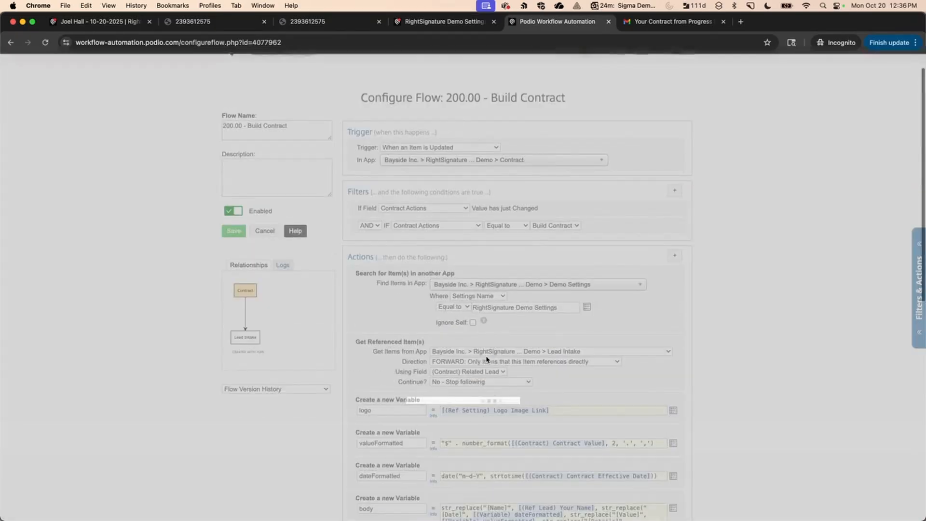
scroll(487, 359, down, 4)
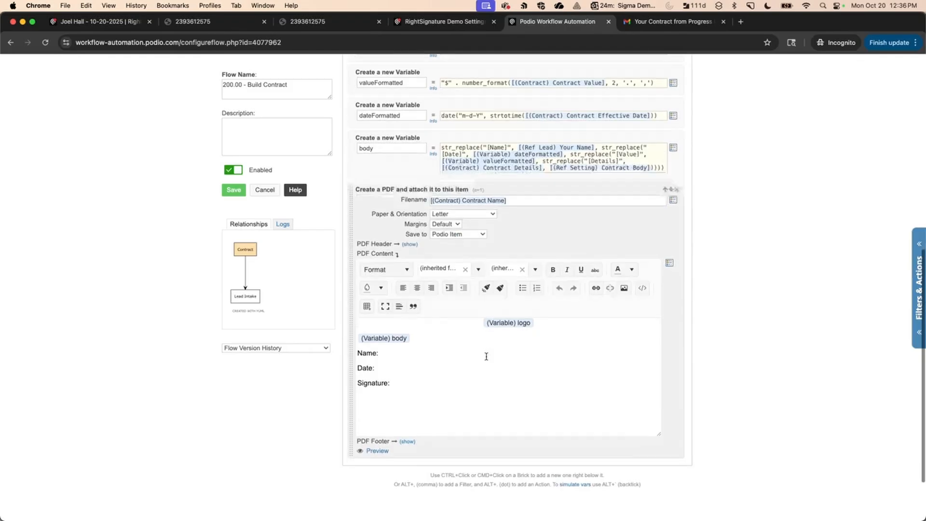
click(576, 484)
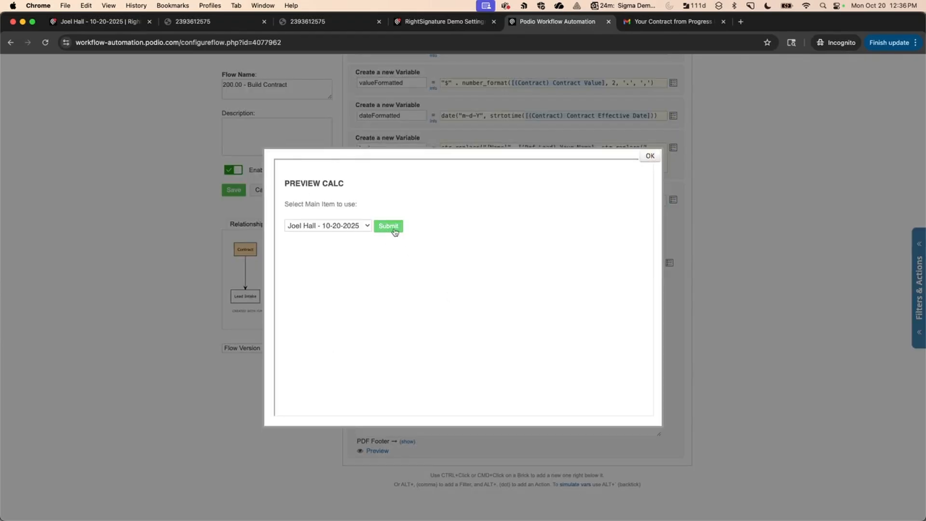
click(395, 232)
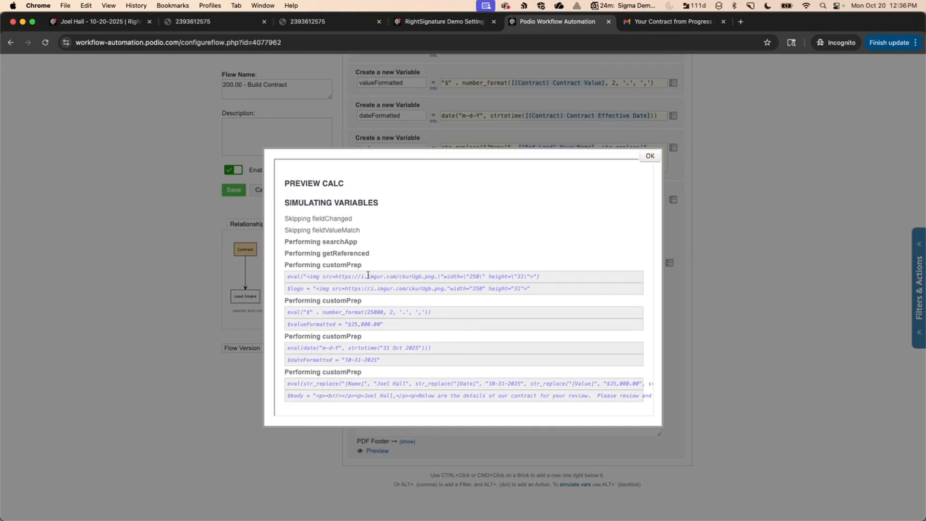
scroll(309, 296, down, 1)
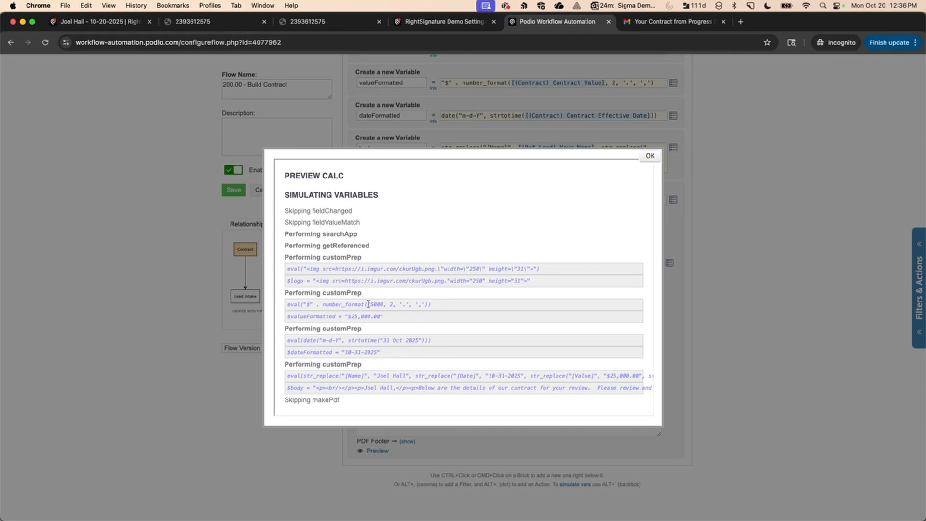
drag(367, 304, 392, 304)
drag(382, 341, 421, 342)
click(375, 353)
scroll(572, 383, right, 3)
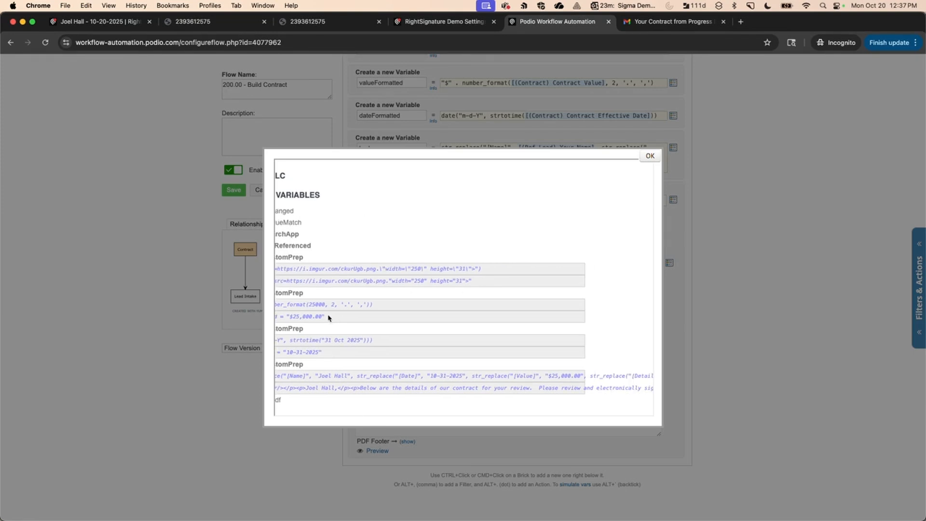
scroll(509, 374, right, 5)
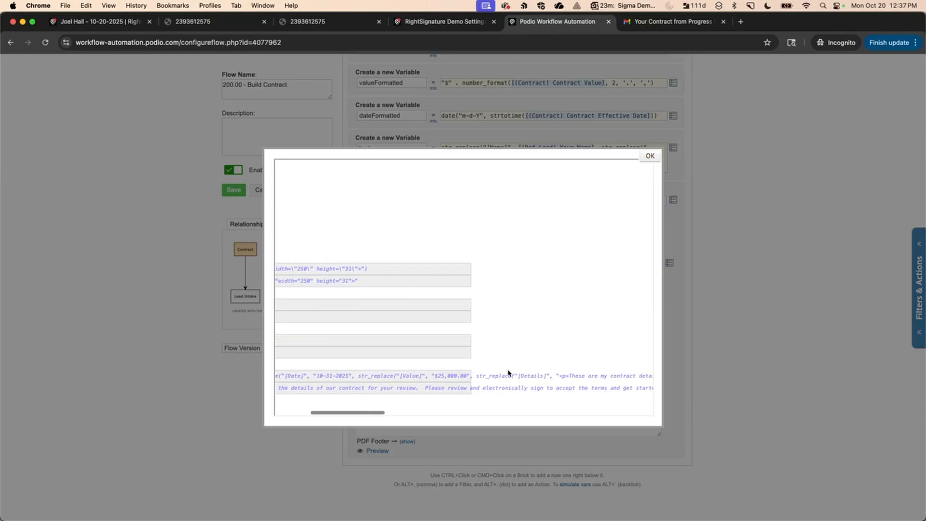
scroll(508, 374, right, 4)
scroll(501, 374, right, 4)
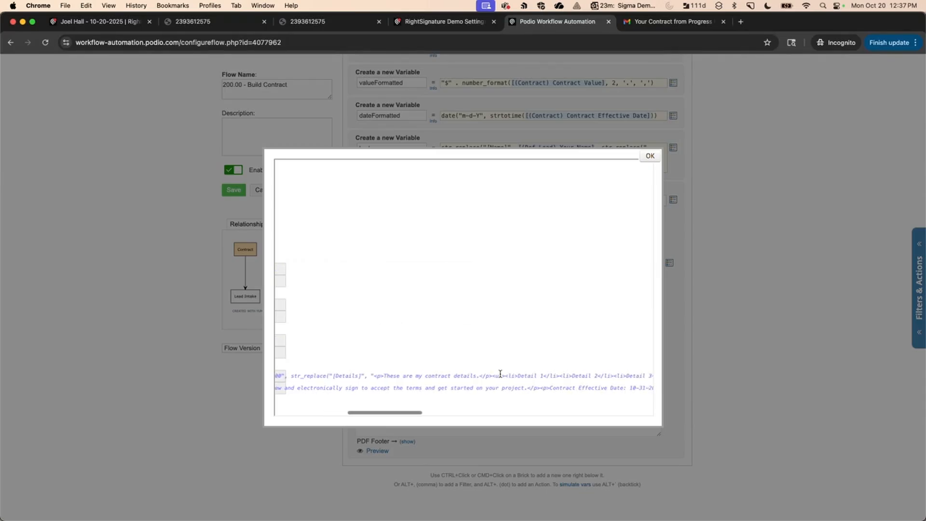
scroll(500, 373, left, 10)
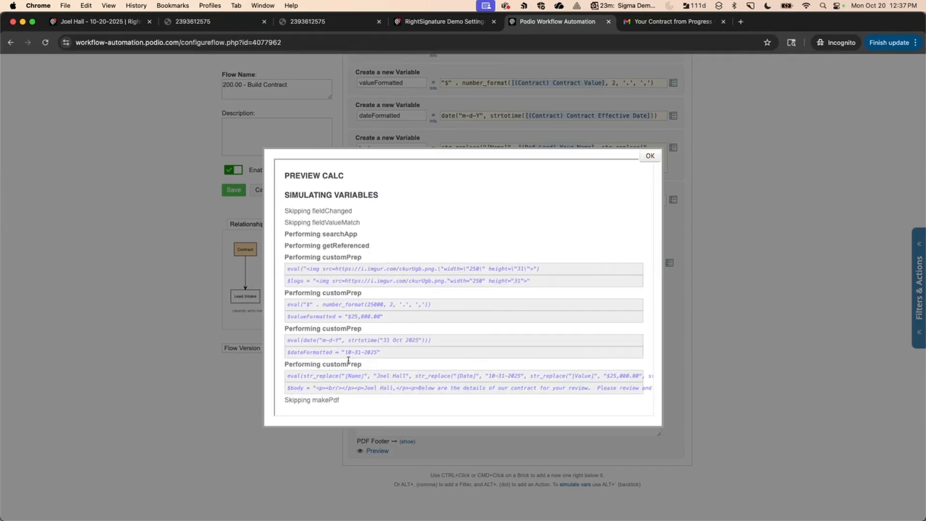
Close the simulation results and generate a PDF preview of the contract content.
click(650, 156)
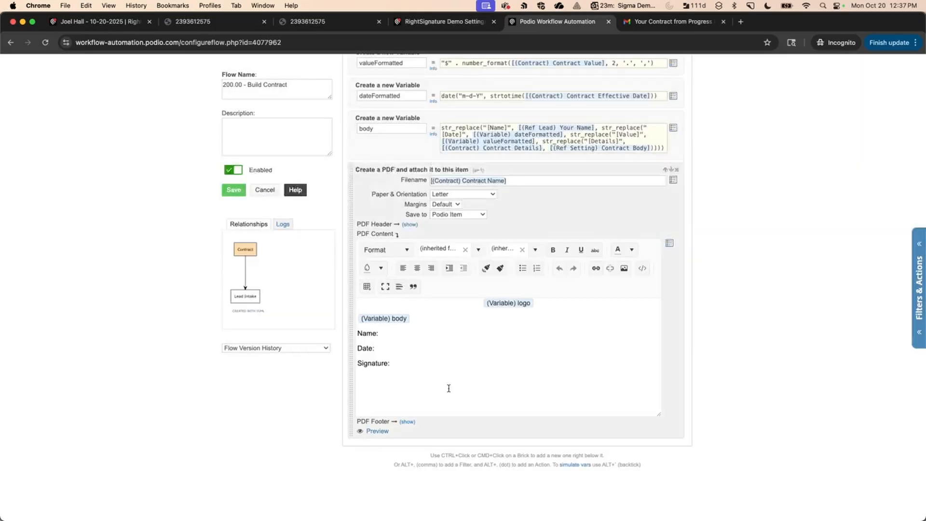
click(378, 431)
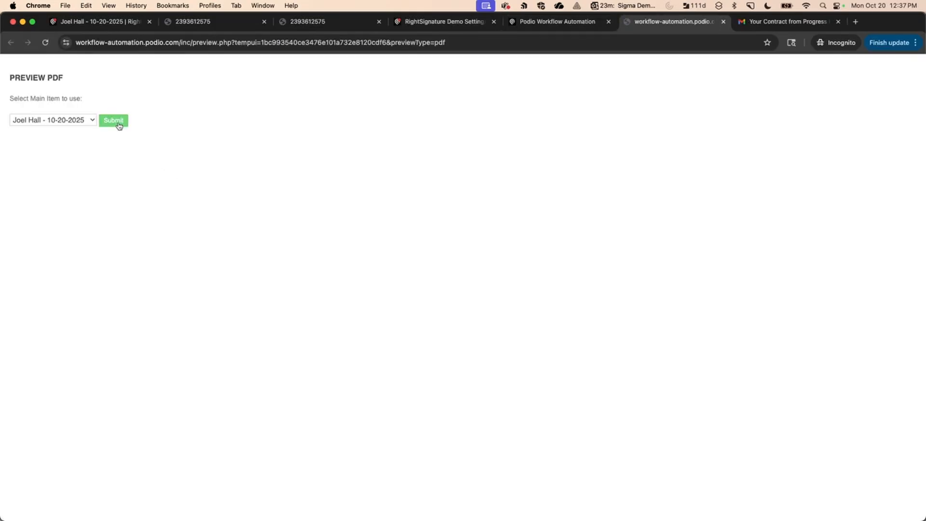
click(118, 122)
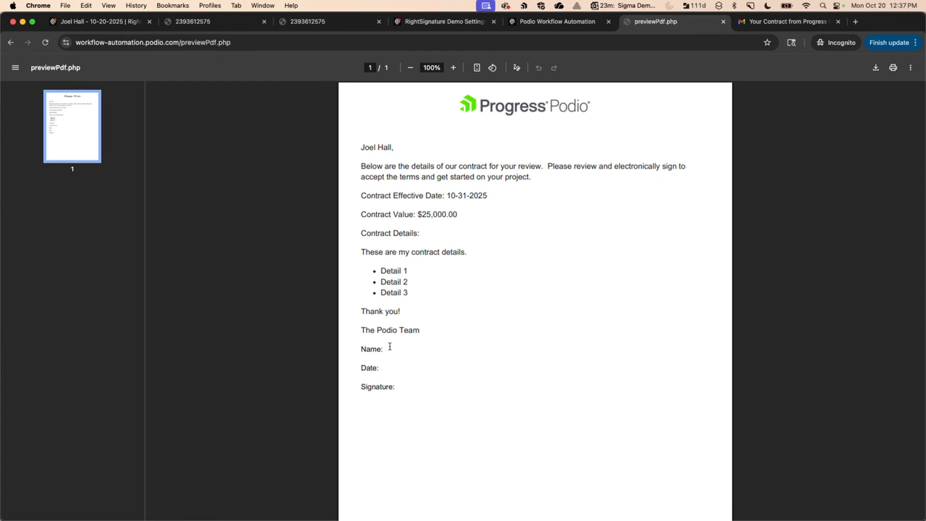
Verify the hidden tag text in the preview, close it, and cancel out of the flow editor.
drag(387, 349, 440, 350)
click(436, 352)
drag(358, 165, 538, 177)
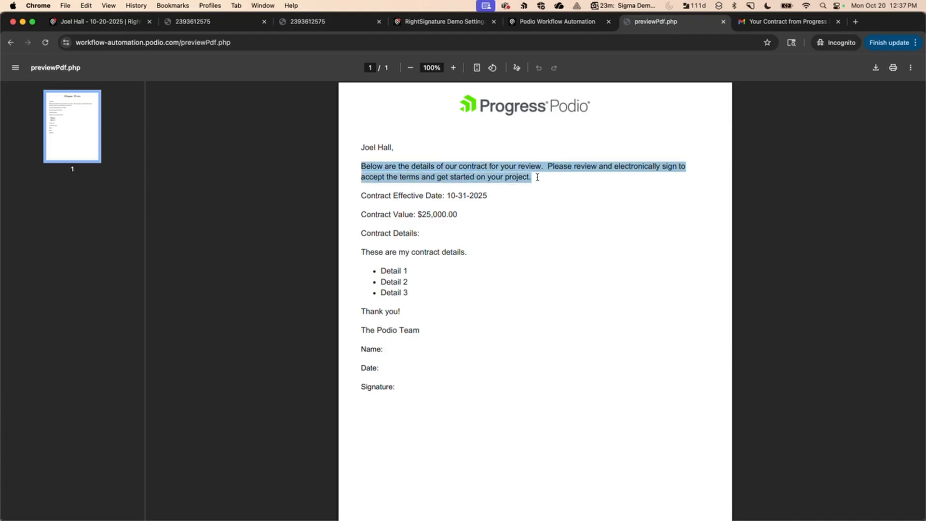
click(353, 156)
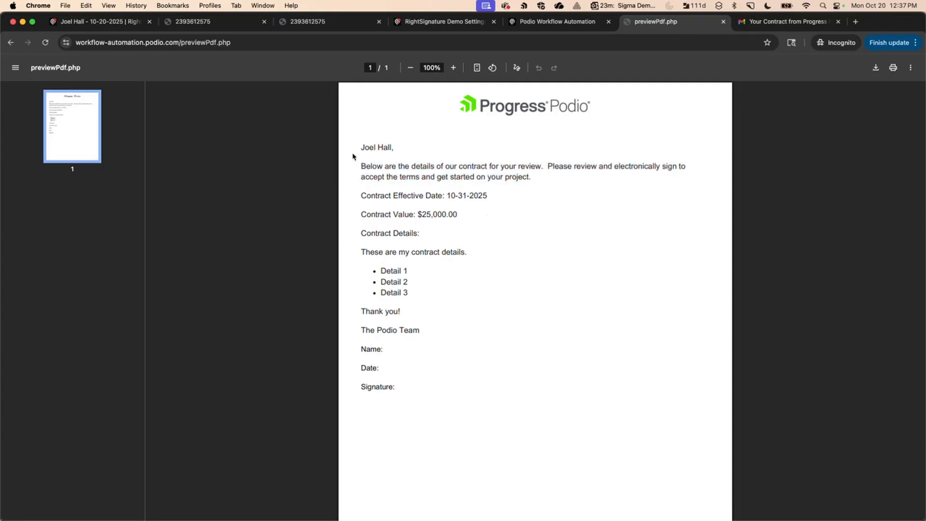
click(723, 21)
click(265, 189)
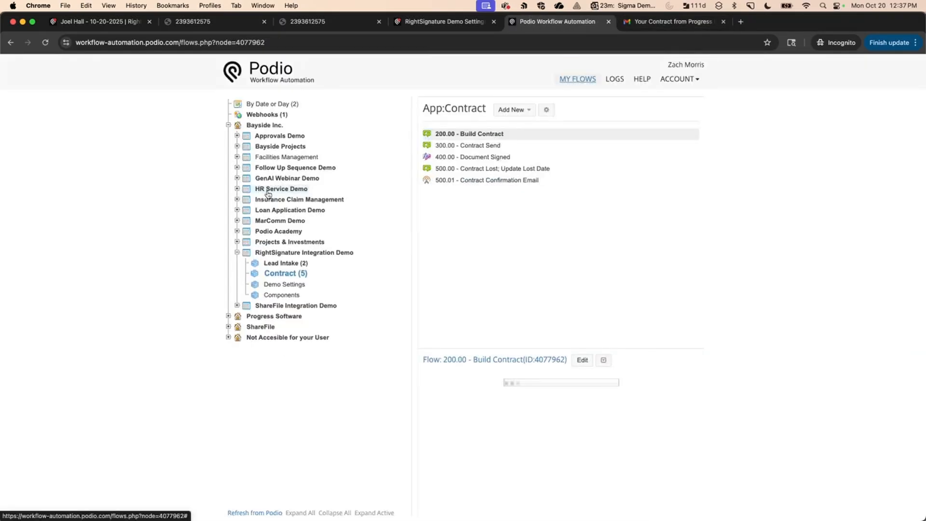
Open 300.00 - Contract Send for editing, close both extra PDF tabs, and glance at the contract item.
click(462, 150)
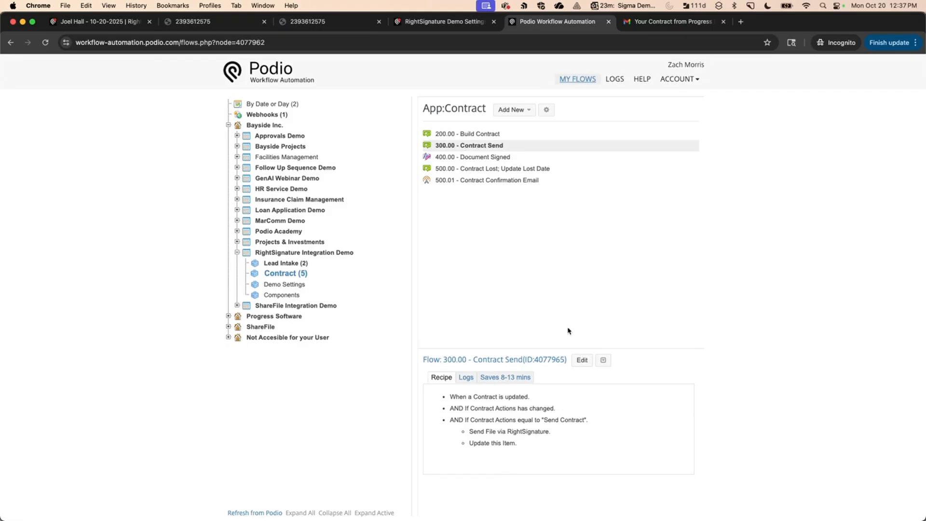
click(582, 366)
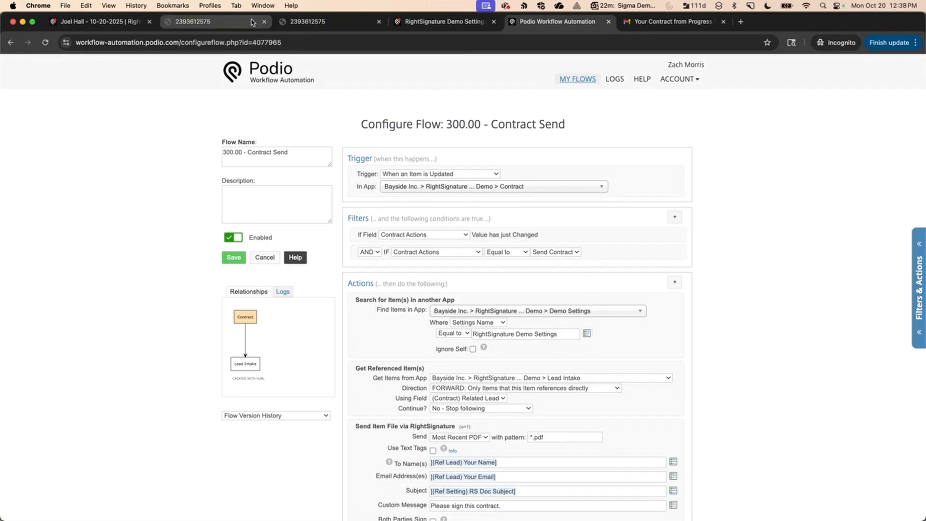
click(265, 21)
click(264, 22)
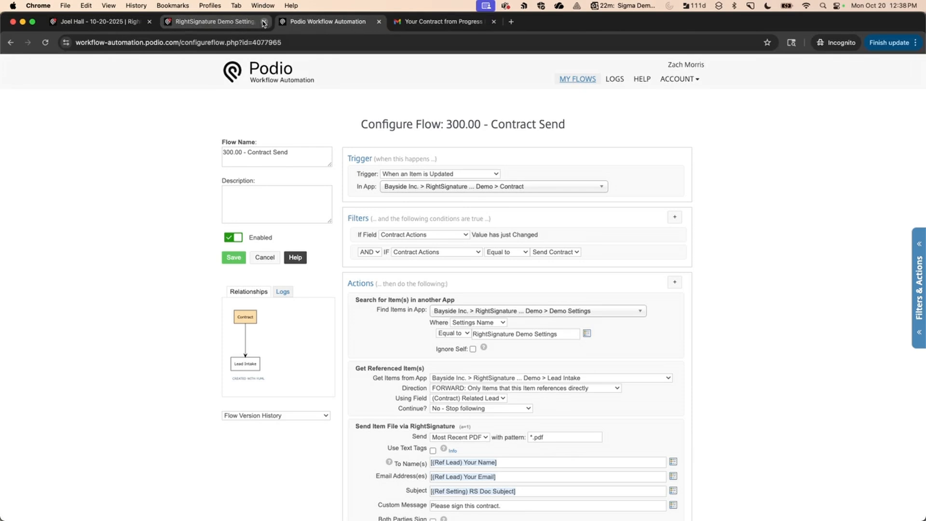
click(99, 22)
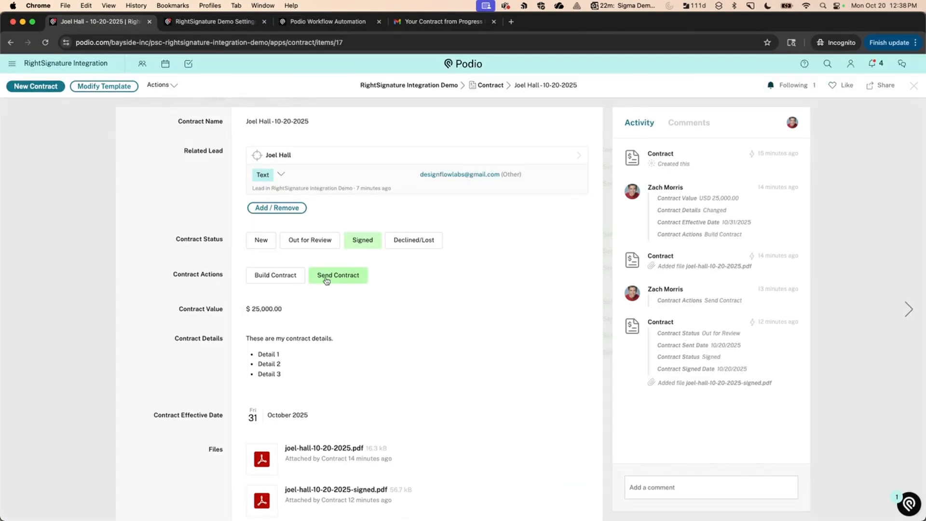
click(328, 21)
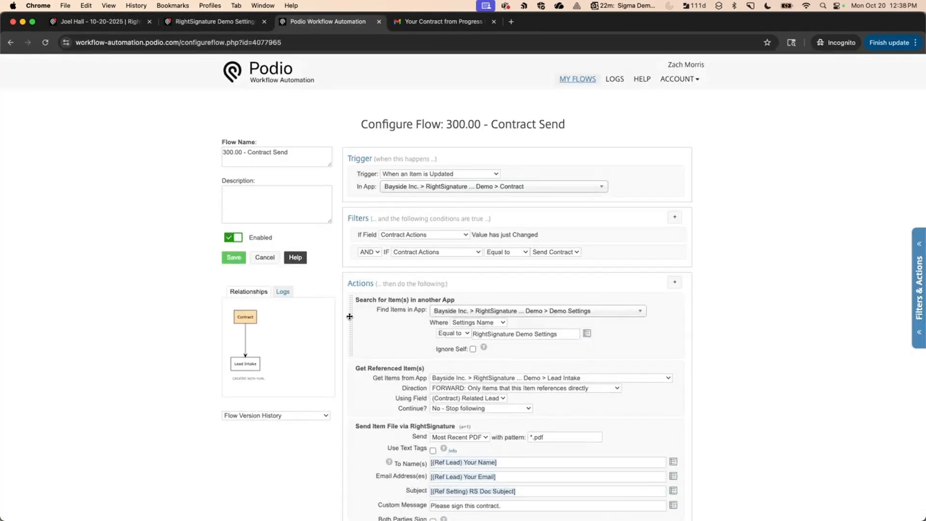
Insert an action after Get Referenced Items, search 'righ' for RightSignature actions, then dismiss it.
scroll(350, 317, down, 4)
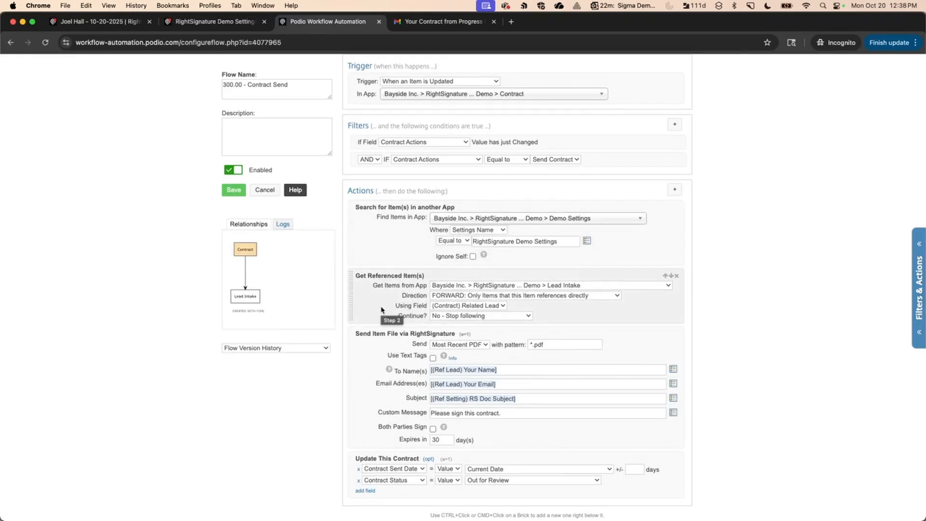
scroll(374, 302, down, 3)
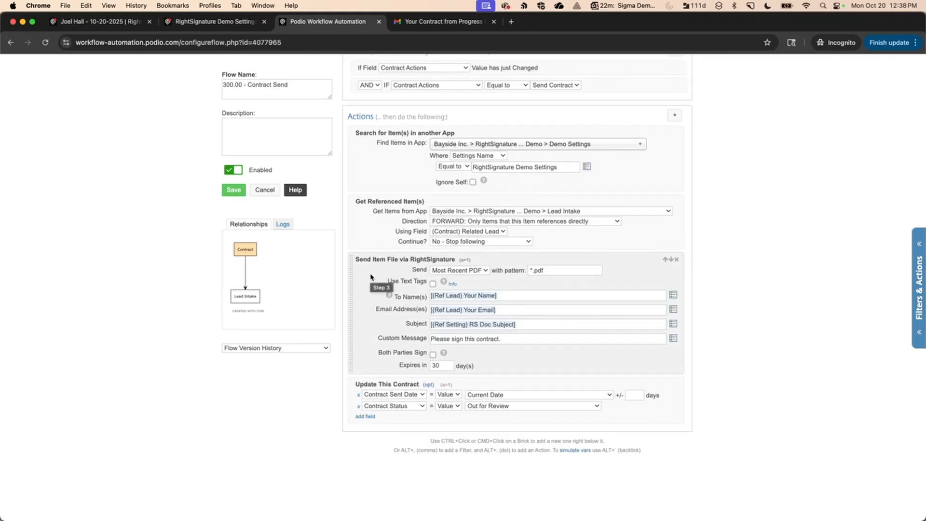
super+click(372, 242)
text(rights)
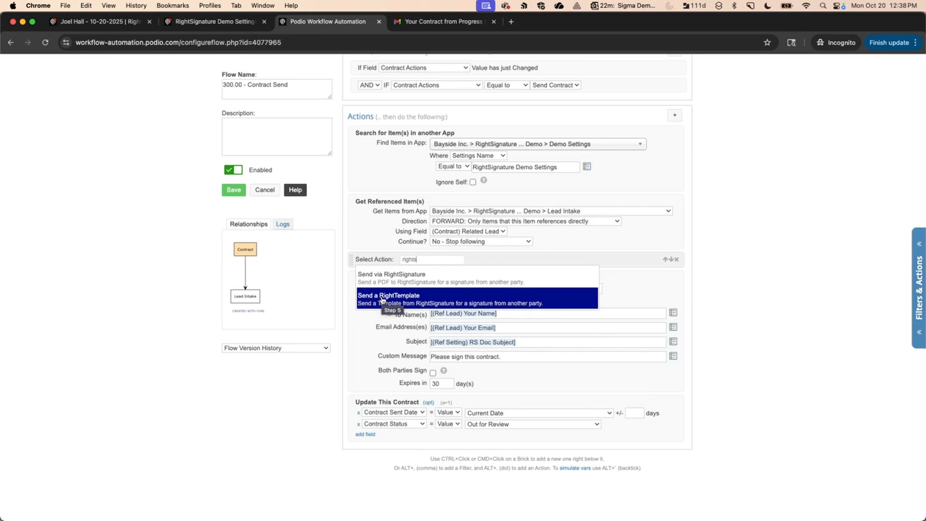
click(367, 324)
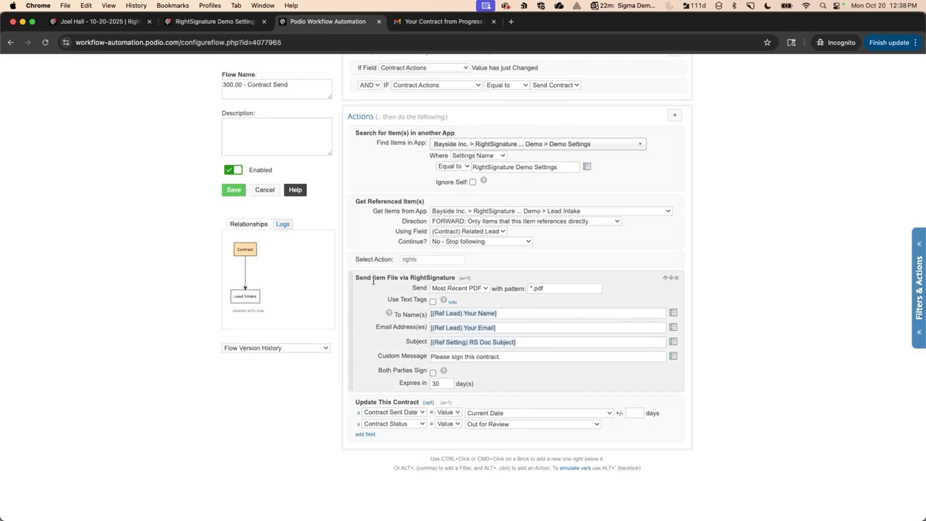
Check which file the RightSignature send step uses, then view the signed contract item.
click(444, 290)
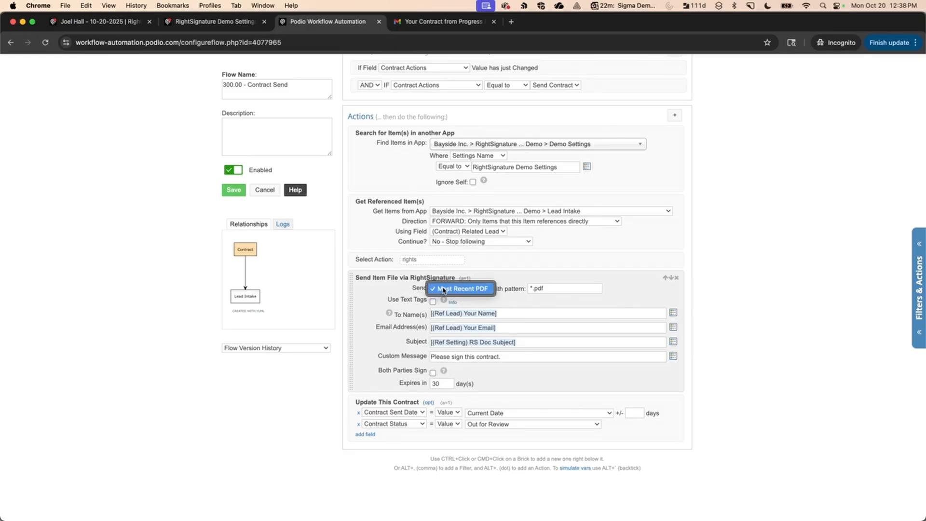
click(387, 287)
click(127, 21)
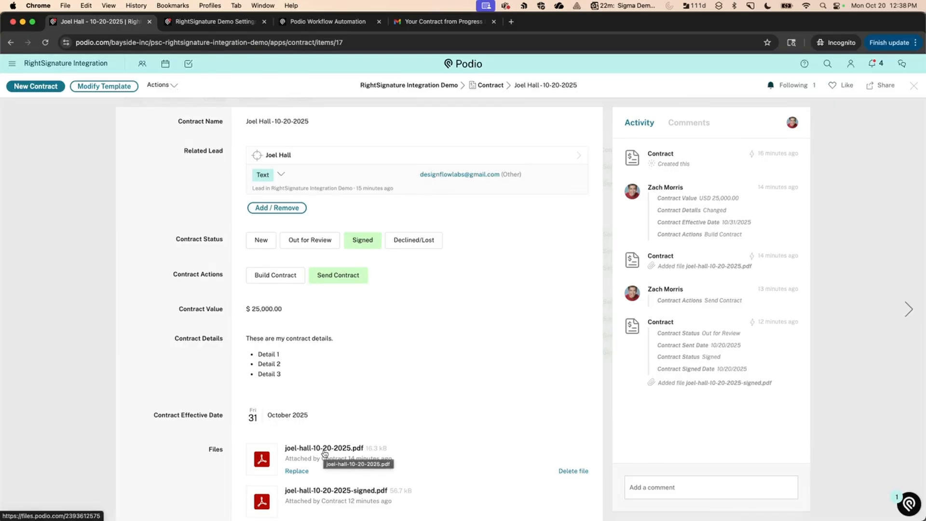
Compare the RightSignature Demo Settings item against the Contract Send flow twice.
click(236, 21)
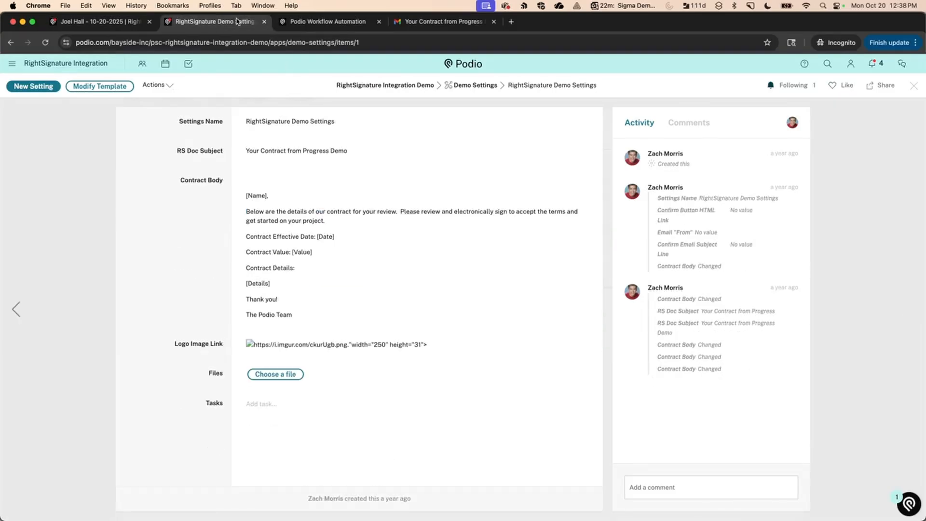
click(328, 21)
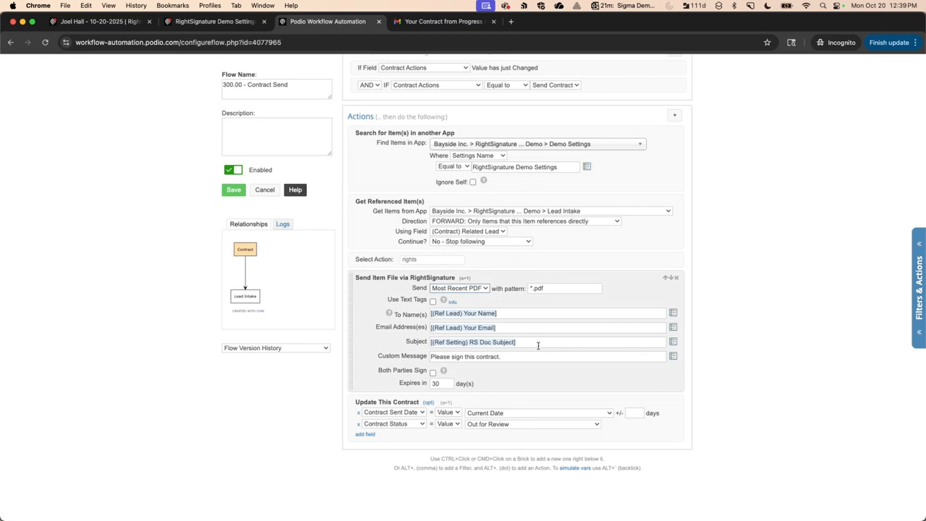
click(215, 22)
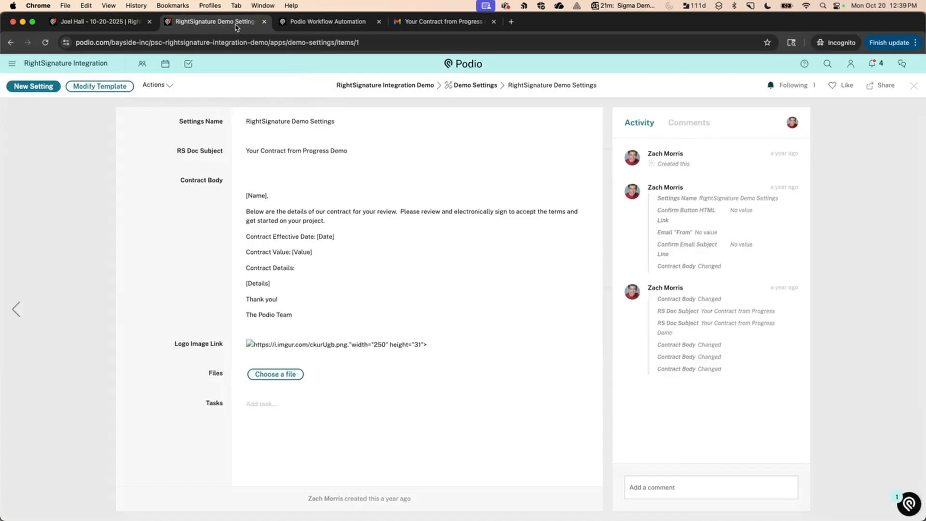
click(315, 21)
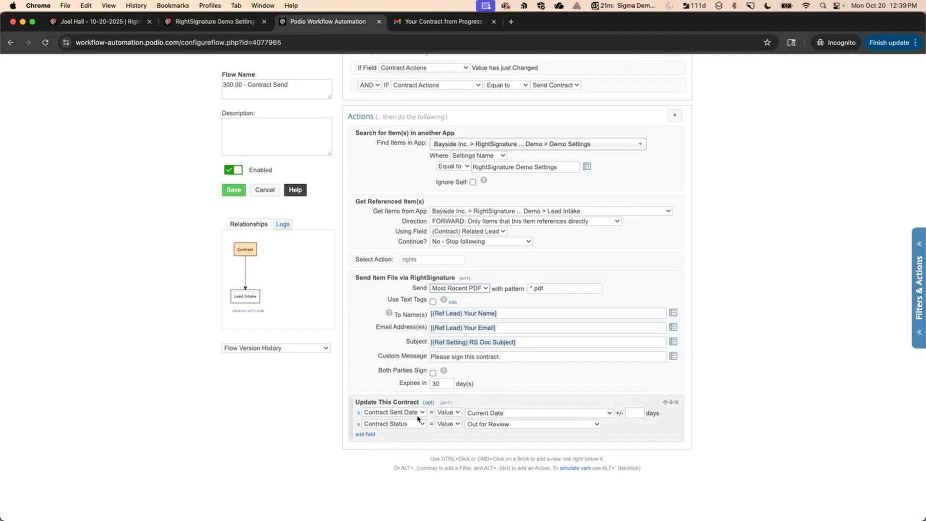
Show Update This Contract's options: Hook Event on, authenticating as The App Itself.
click(428, 402)
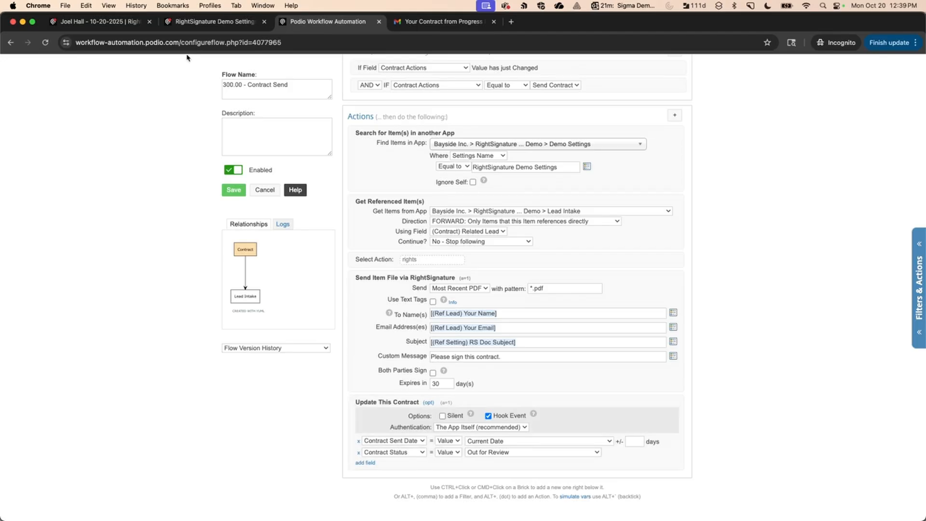
click(99, 22)
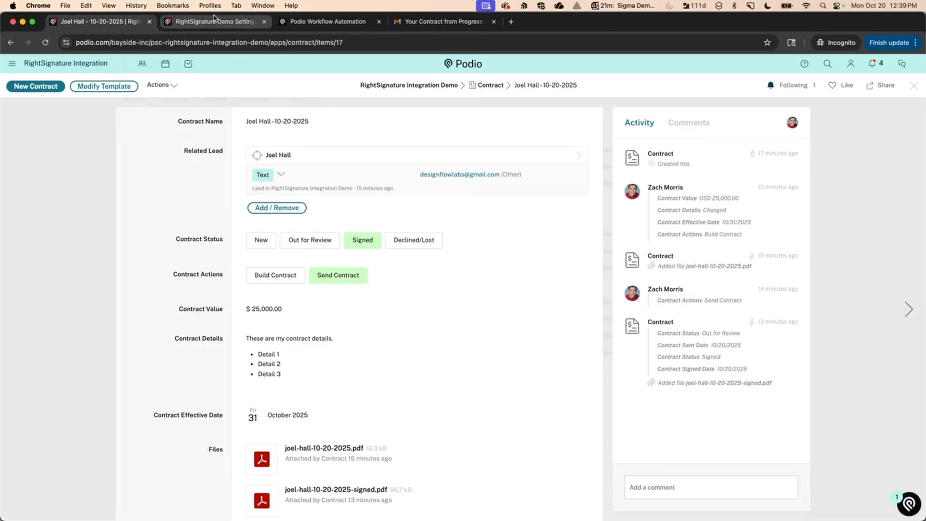
click(326, 22)
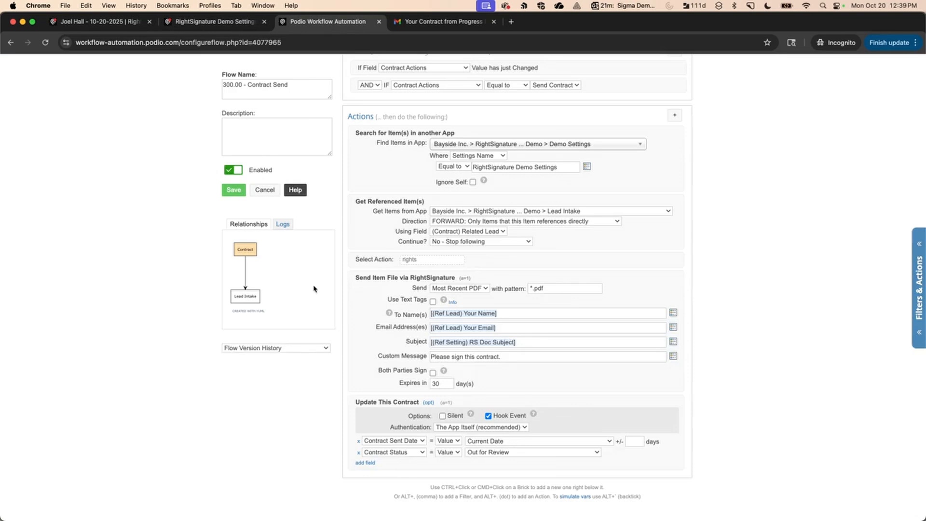
Discard the Contract Send flow edits and select the 400.00 - Document Signed flow.
click(677, 260)
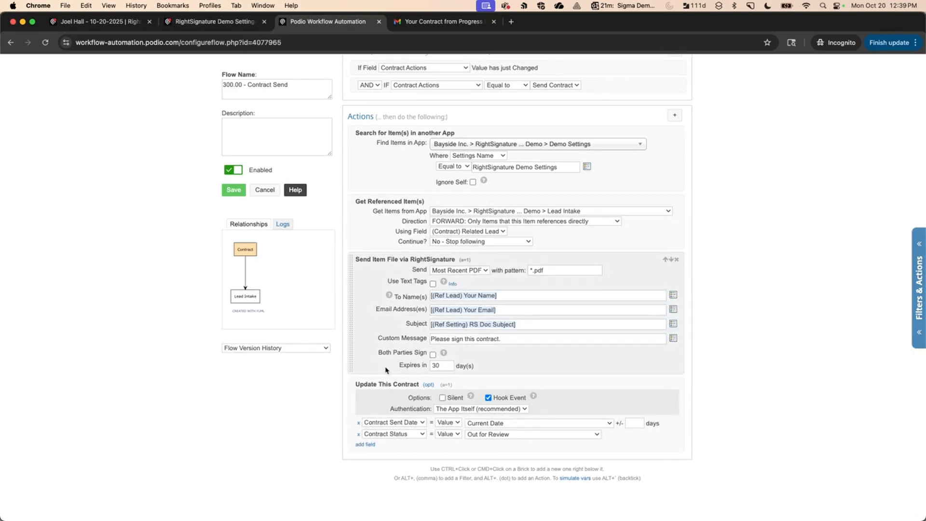
click(264, 190)
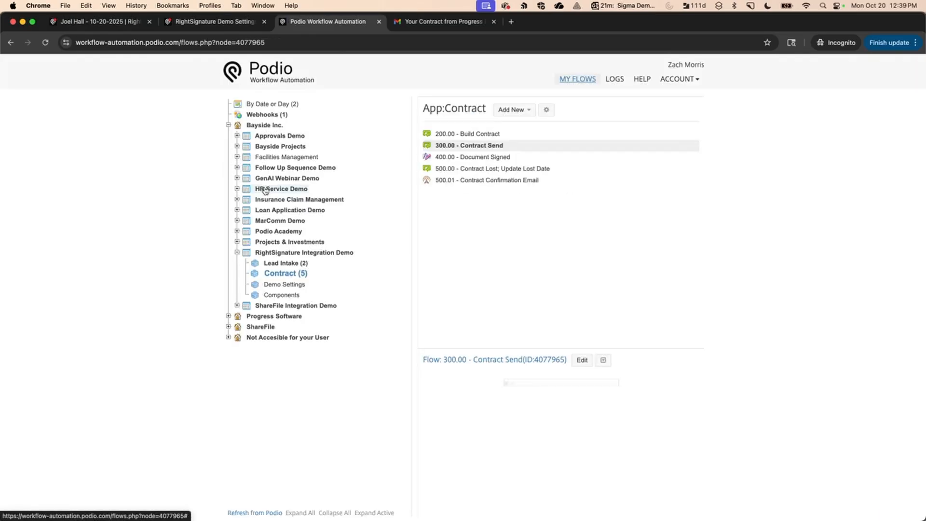
click(445, 159)
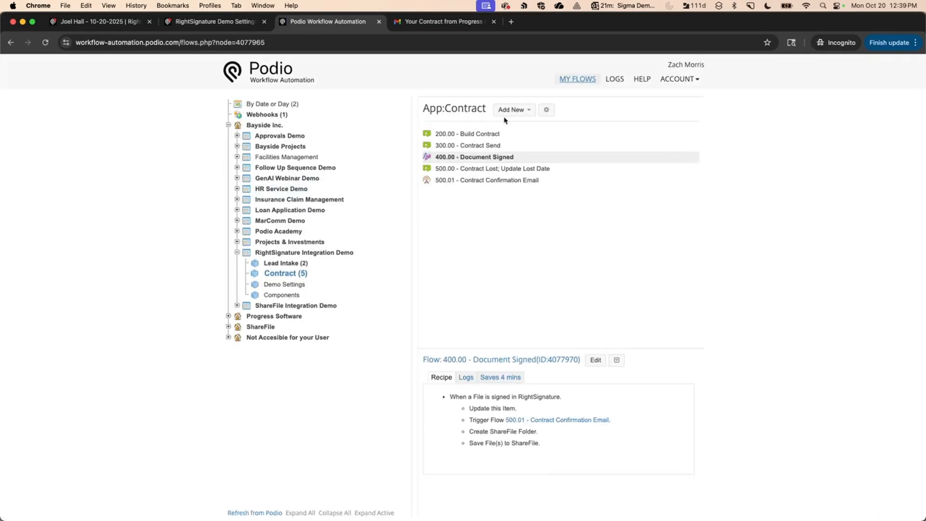
Browse the trigger types for a new Contract flow, then close the dialog.
click(517, 111)
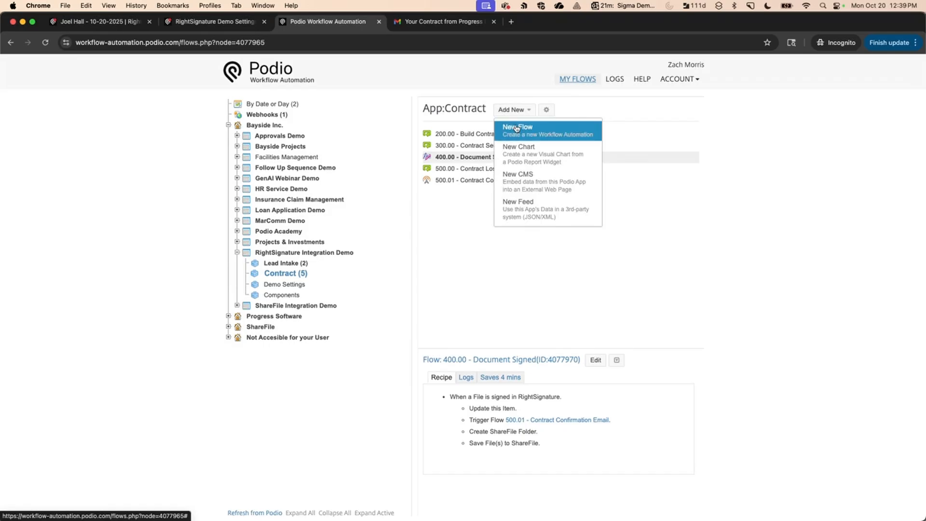
click(518, 127)
scroll(404, 337, down, 4)
scroll(405, 337, down, 3)
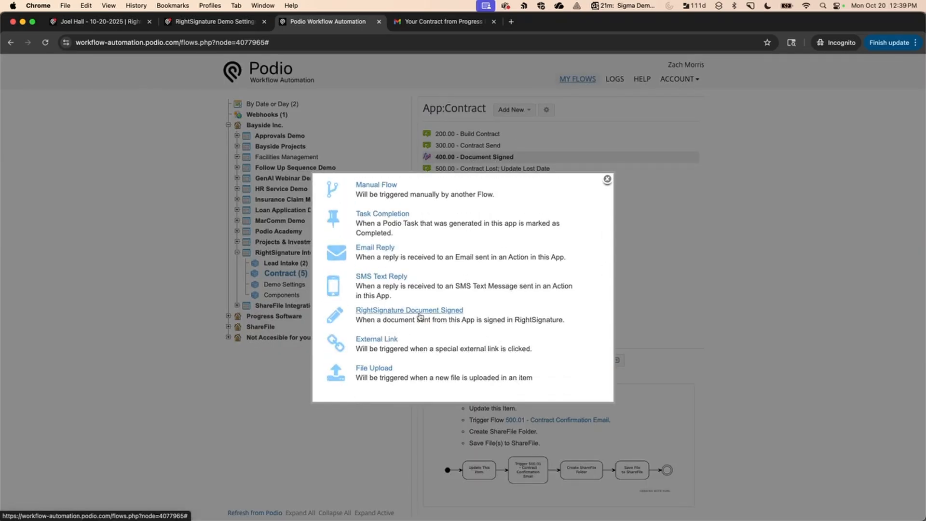
click(607, 179)
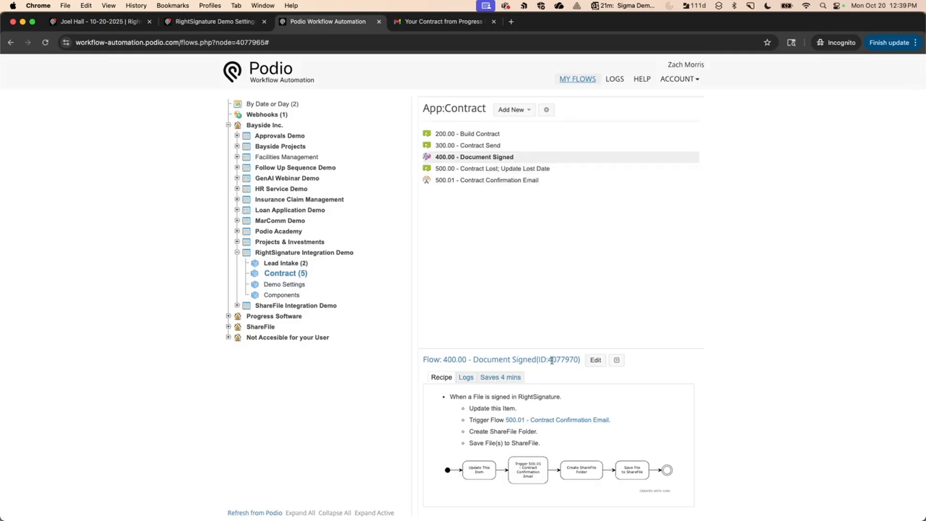
Review the 400.00 - Document Signed flow without saving, then view the contract's attached PDFs.
click(595, 360)
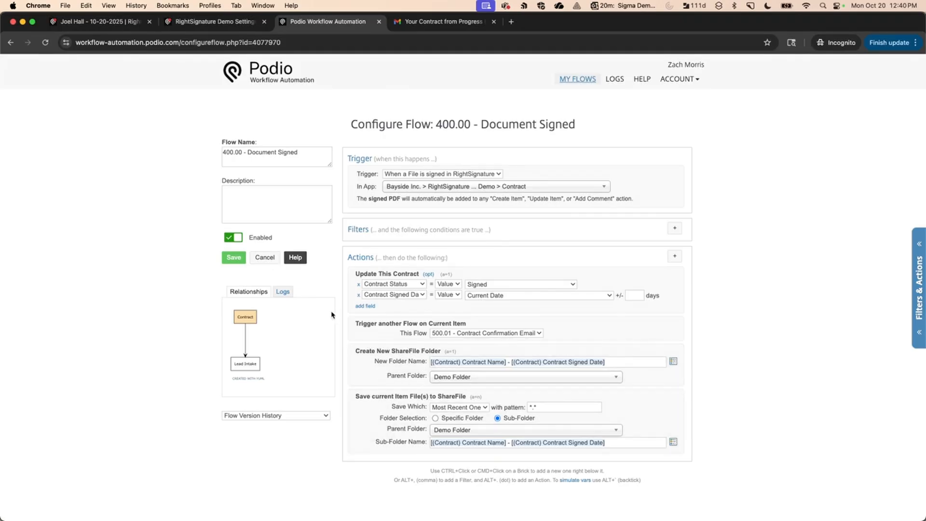
click(273, 259)
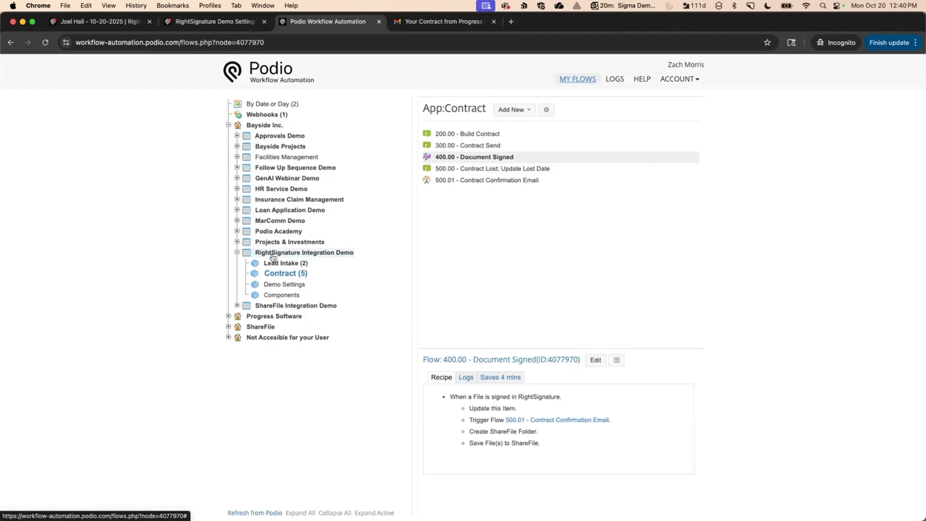
click(96, 21)
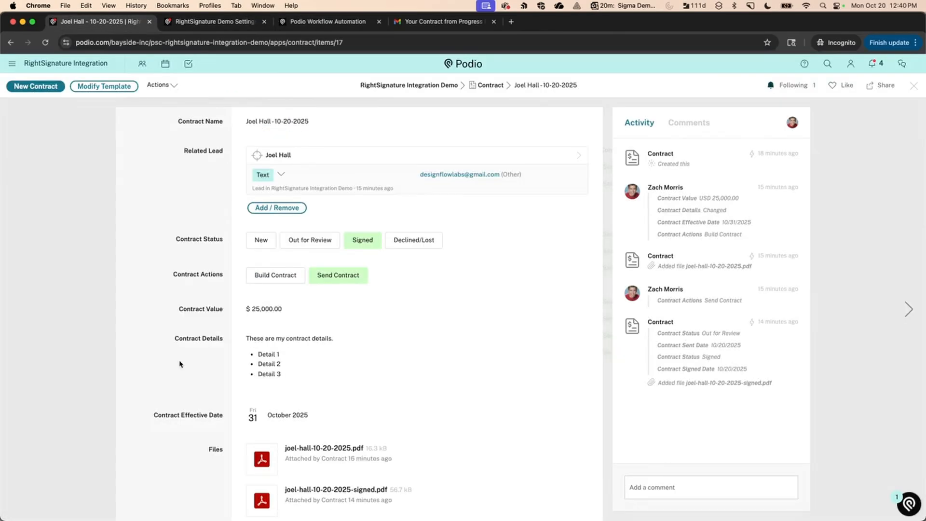
scroll(180, 370, down, 3)
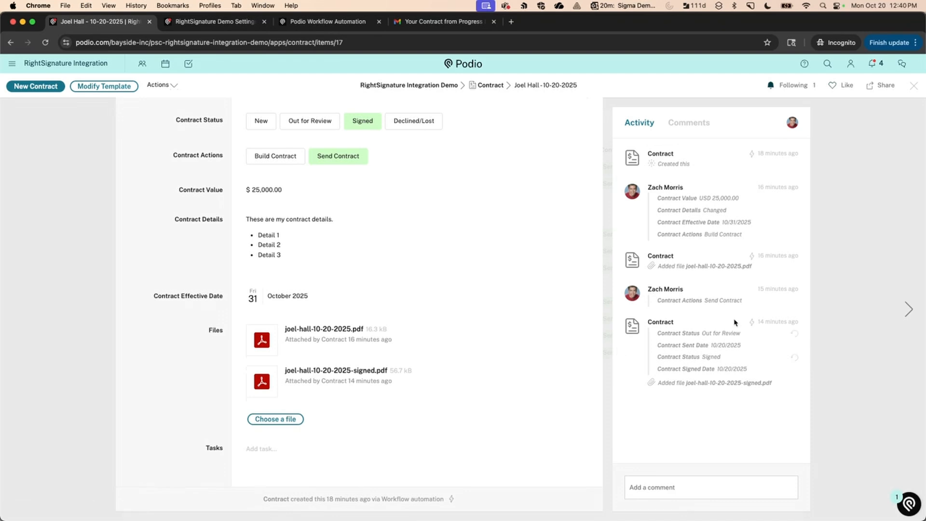
mouse_move(751, 325)
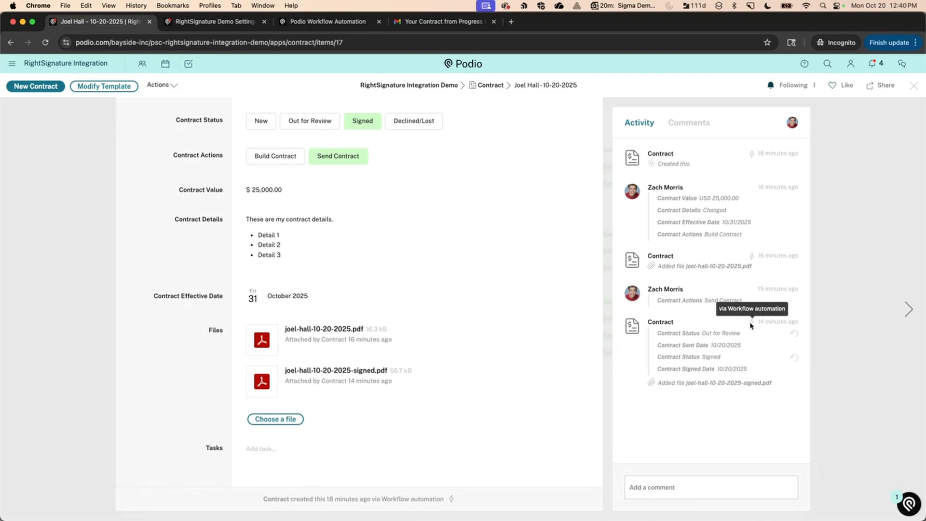
Sign into ShareFile in a private tab with the account subdomain and saved credentials.
click(511, 21)
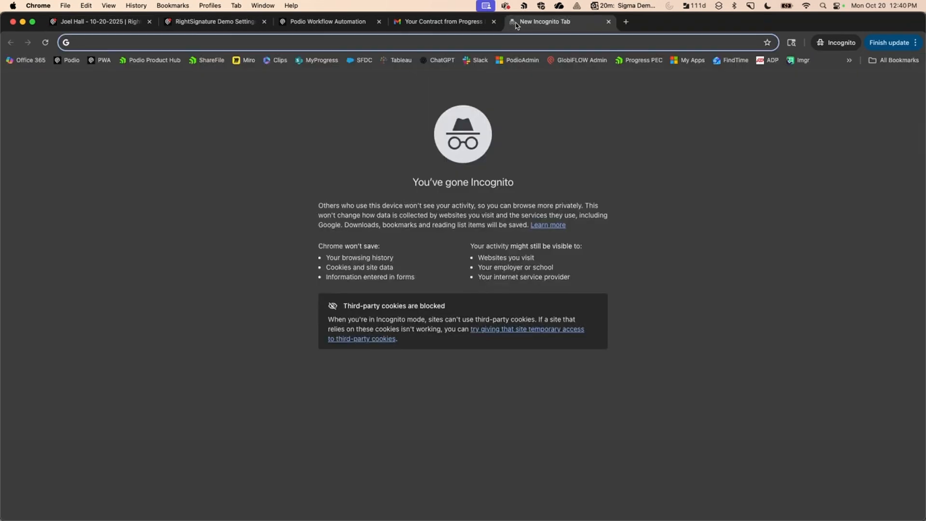
text(share)
key(Return)
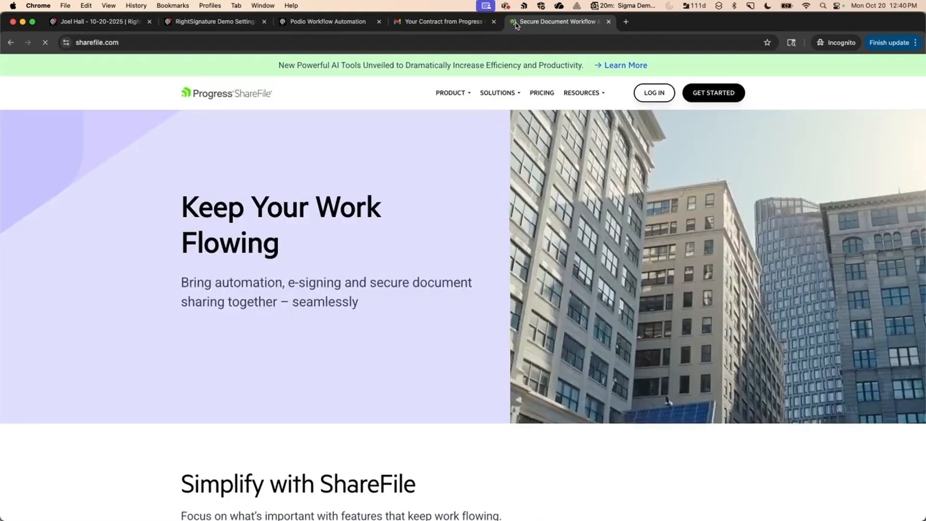
click(645, 92)
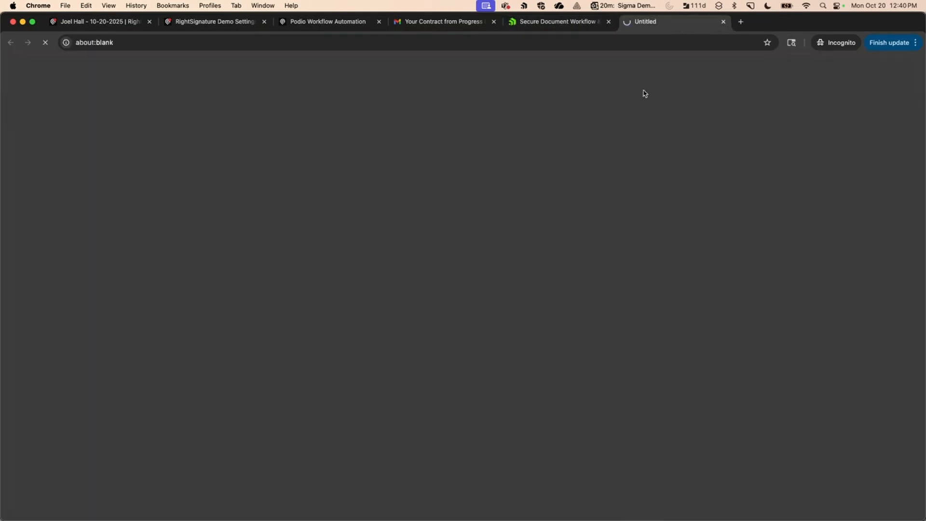
click(449, 285)
text(designflowlabs)
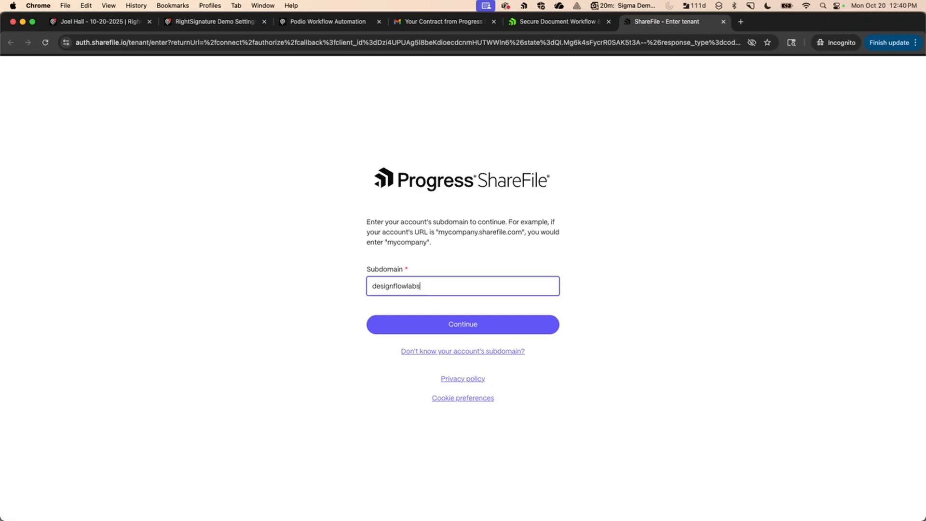
key(Return)
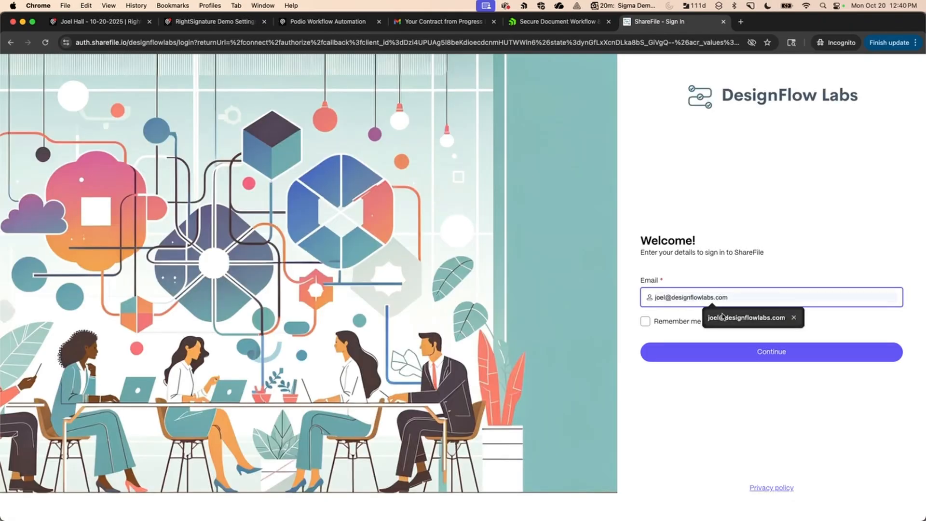
click(722, 316)
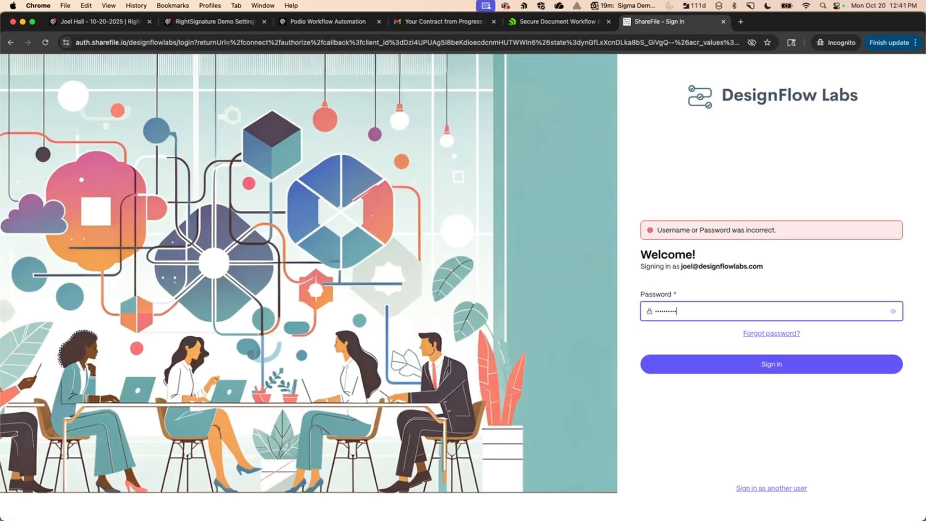
key(Return)
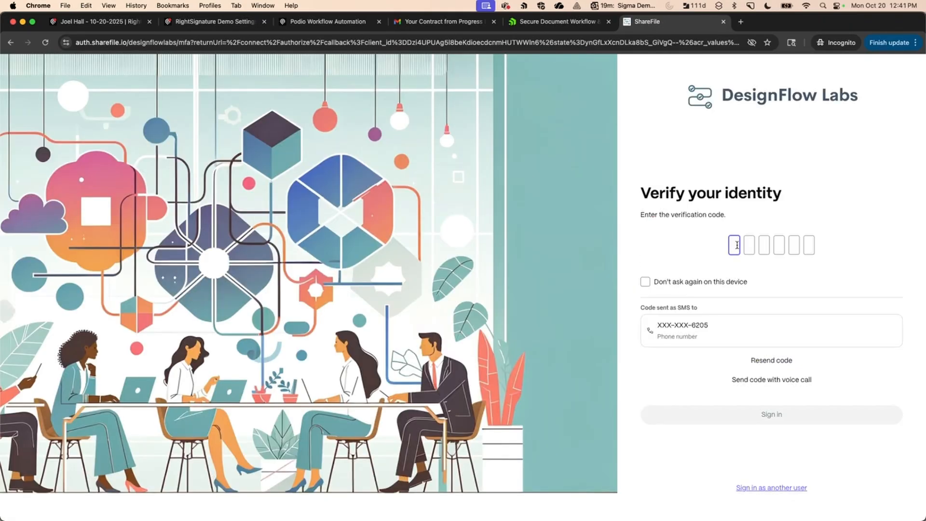
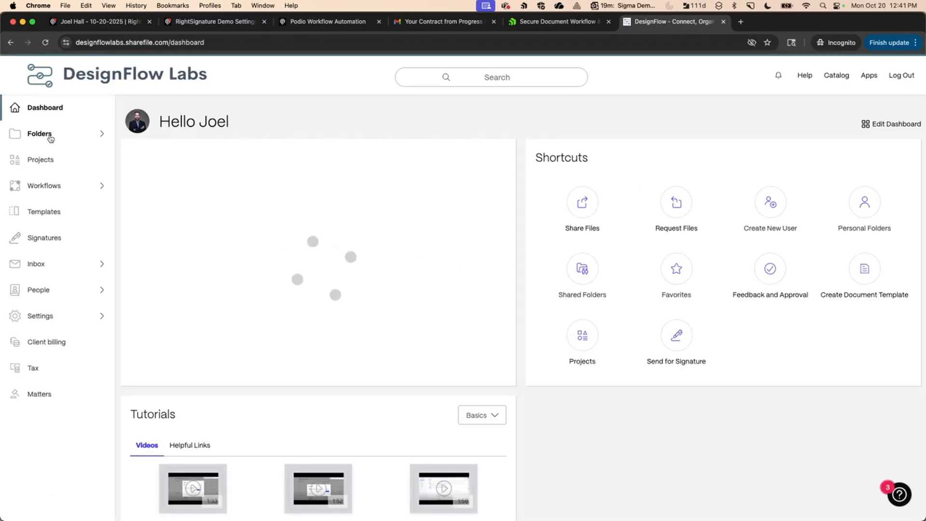
Open Shared Folders > Demo Folder > the dated contract subfolder and view the signed PDF's certificate page.
click(52, 138)
click(51, 178)
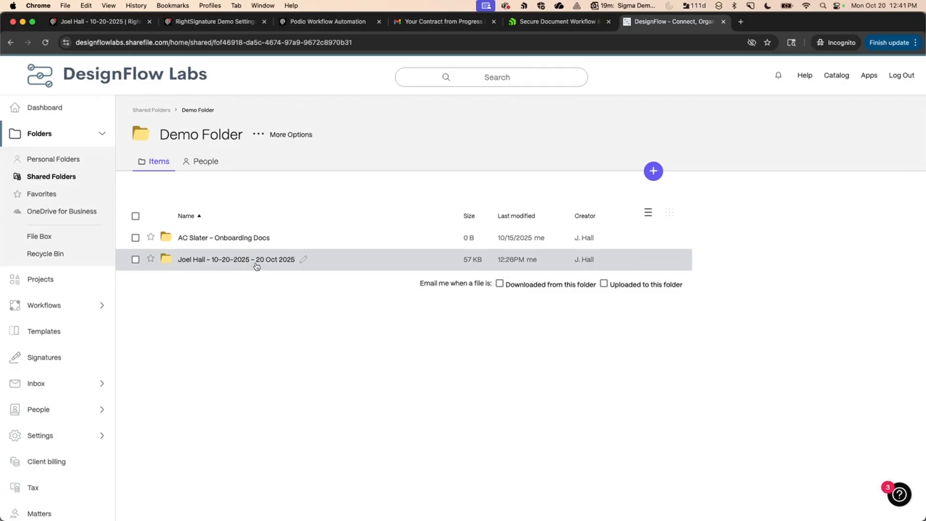
click(241, 263)
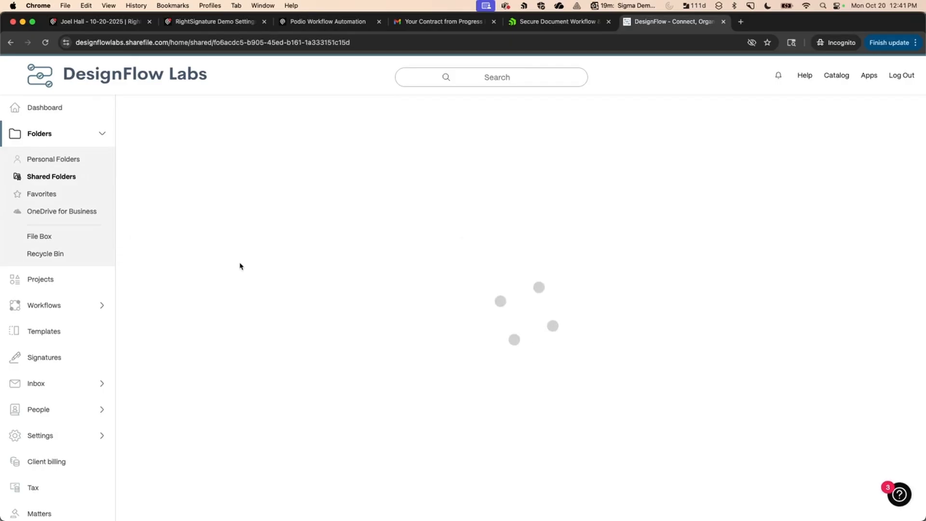
click(228, 241)
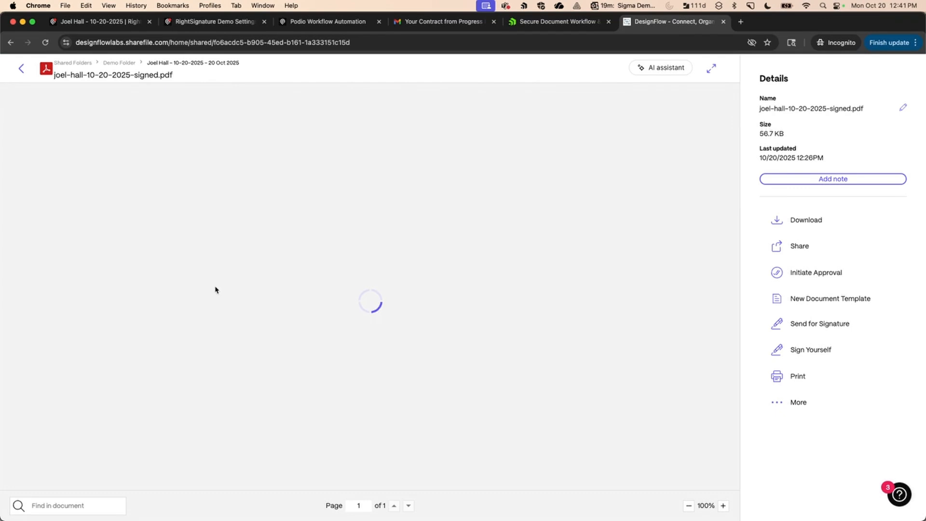
scroll(205, 346, down, 10)
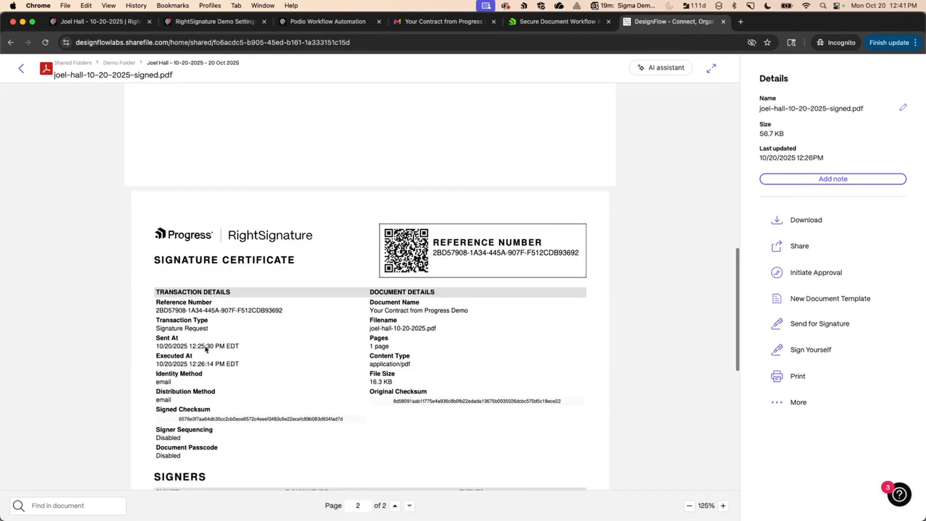
Open the 500.01 Contract Confirmation Email flow for editing and the RightSignature Follow Up Email setting.
click(323, 27)
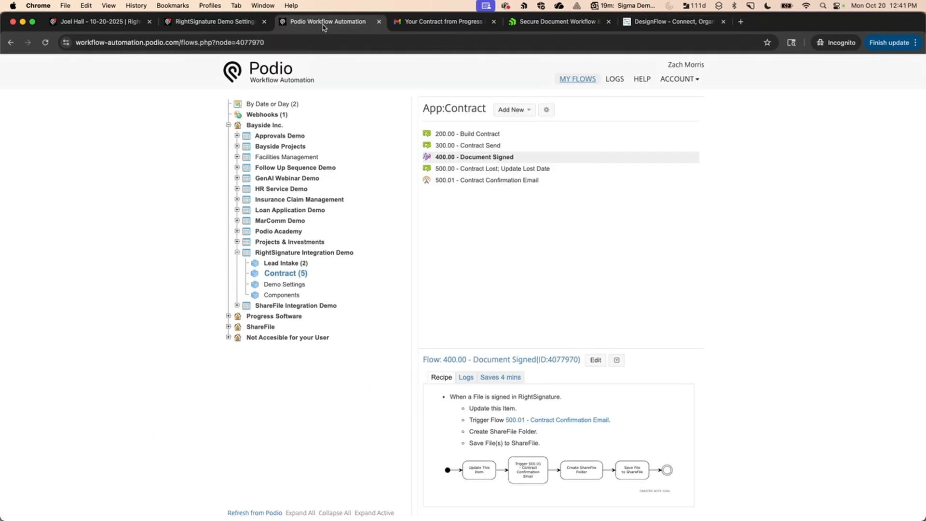
click(453, 184)
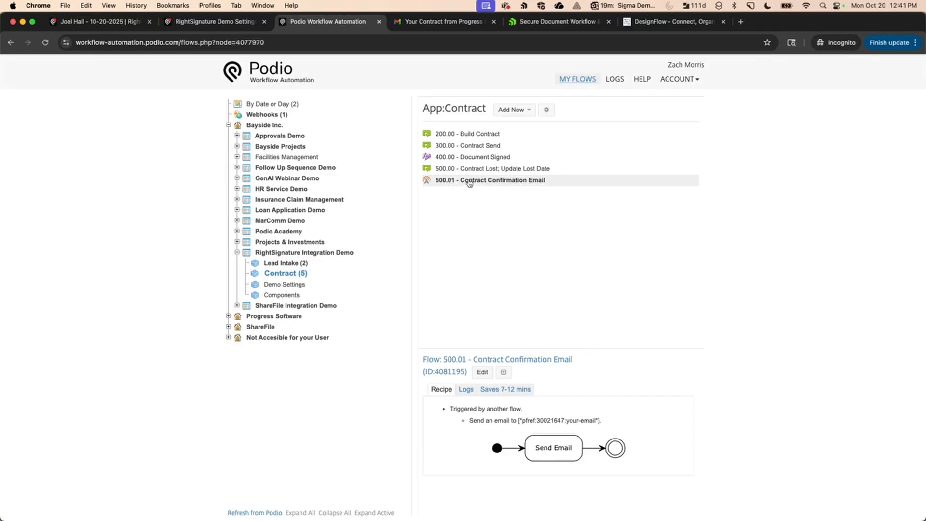
click(491, 376)
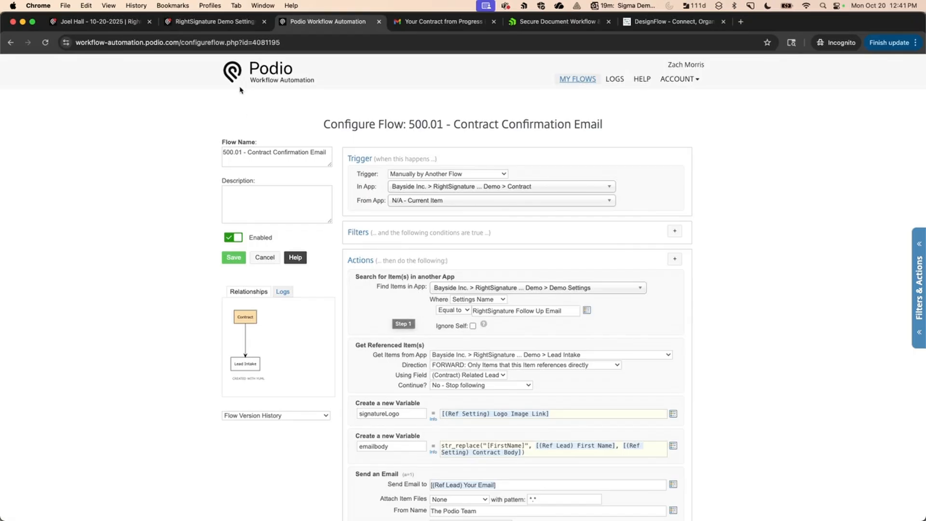
click(237, 22)
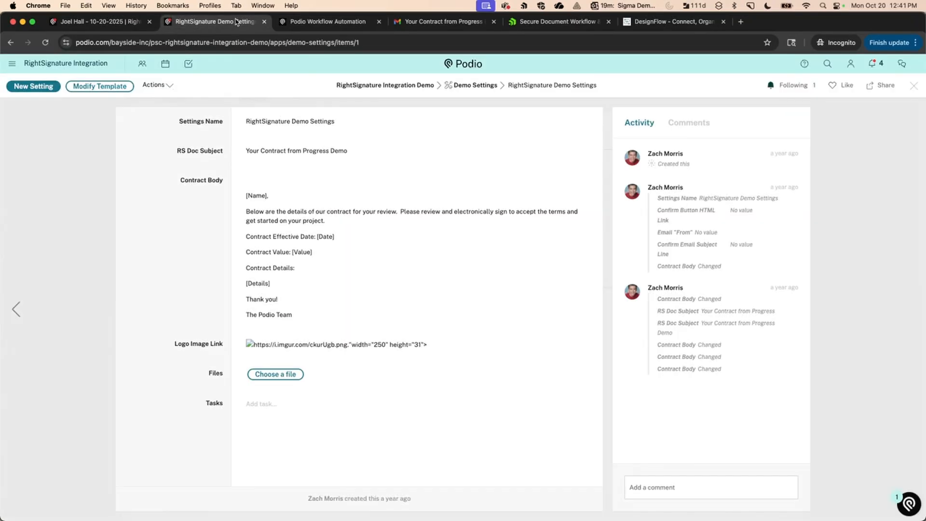
click(914, 86)
click(332, 176)
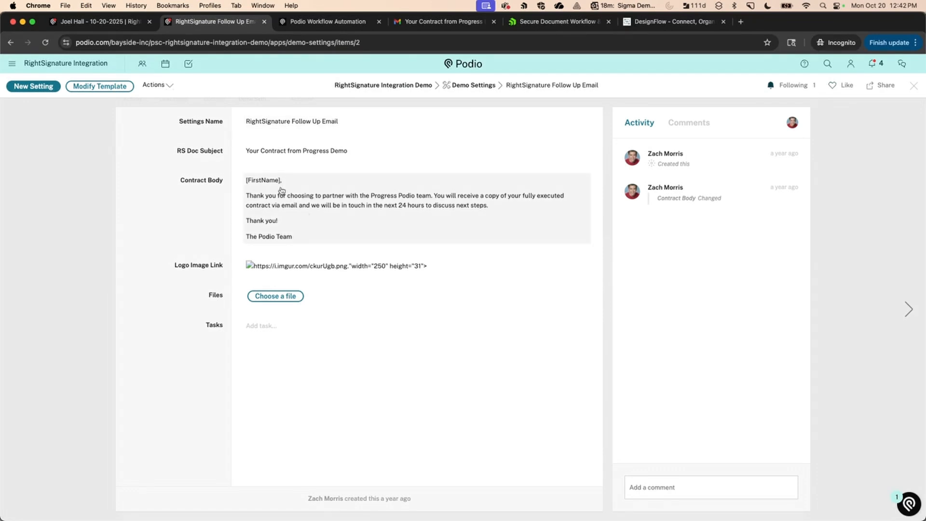
Scroll through the 500.01 flow's actions, comparing them with the Follow Up Email setting.
click(326, 24)
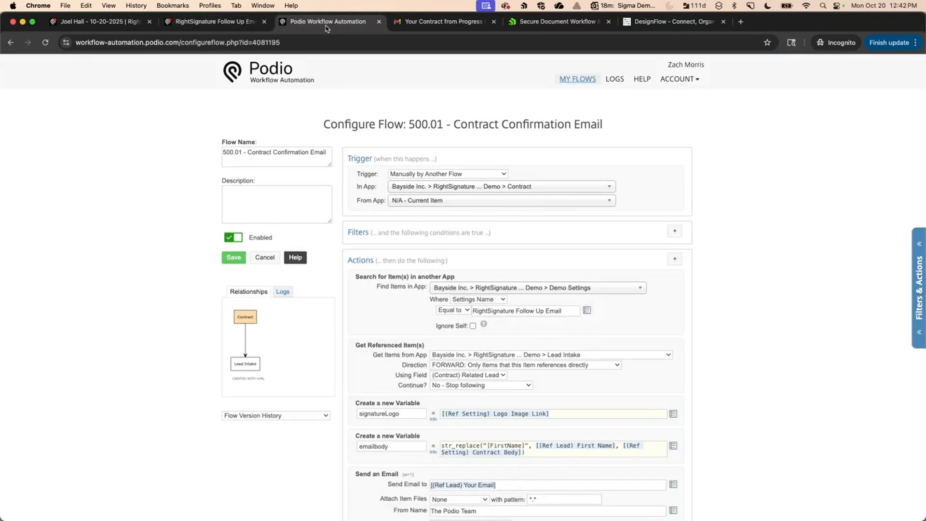
scroll(393, 228, down, 3)
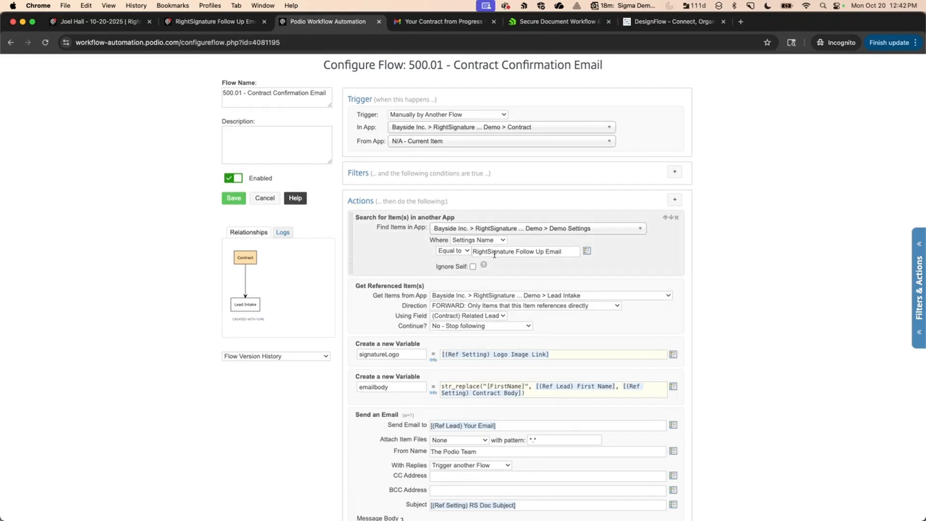
click(215, 21)
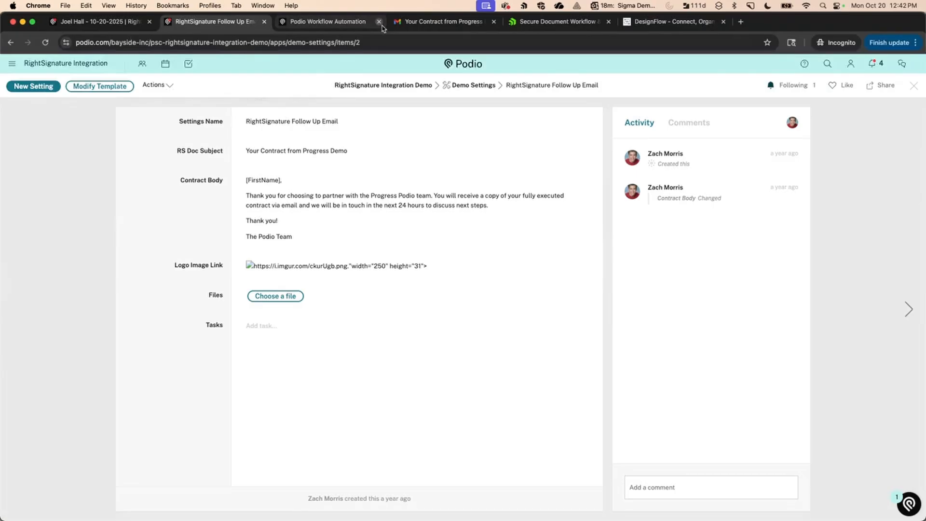
click(347, 22)
scroll(389, 309, down, 3)
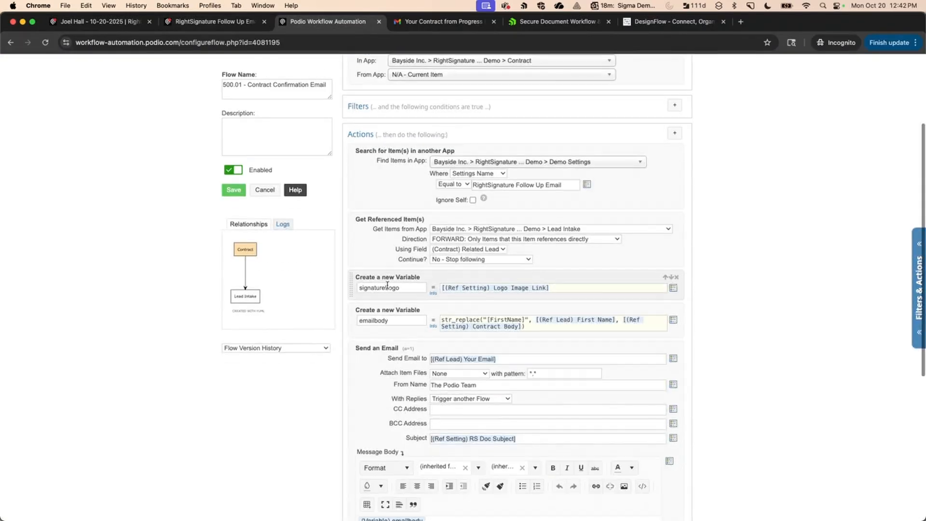
scroll(388, 285, down, 2)
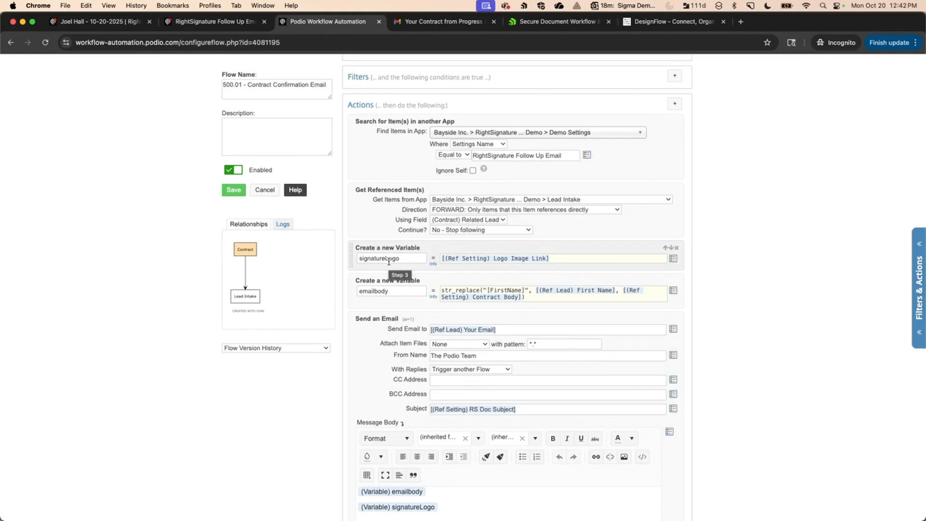
scroll(389, 263, down, 2)
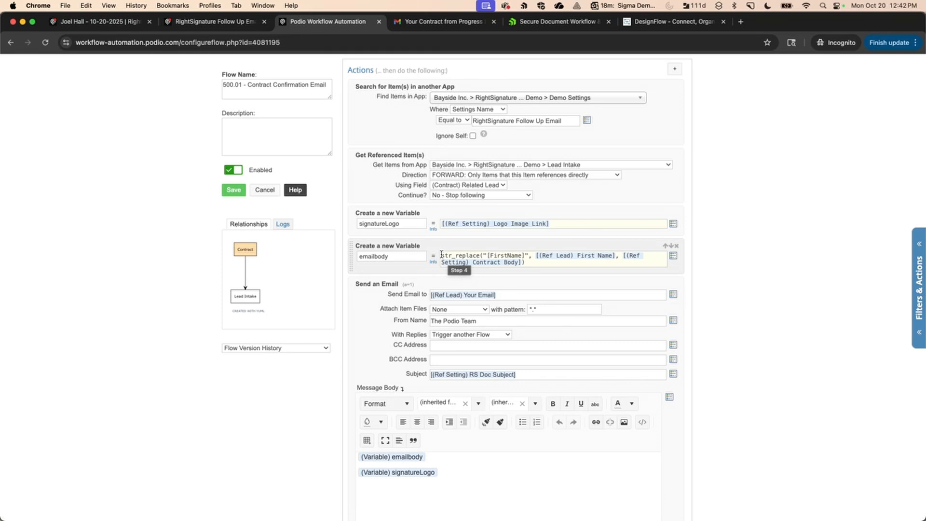
Recheck the setting's contract body text, then preview the flow's Message Body email.
click(236, 25)
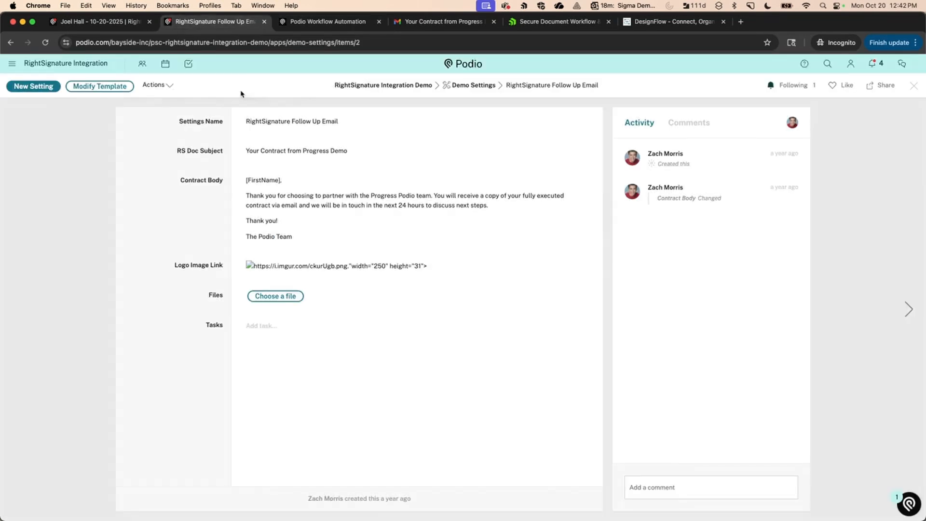
click(301, 23)
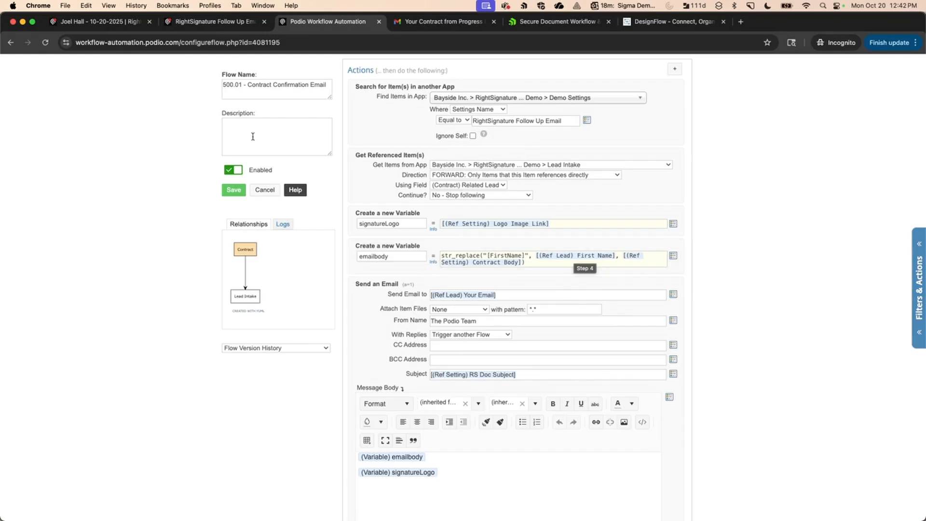
click(204, 21)
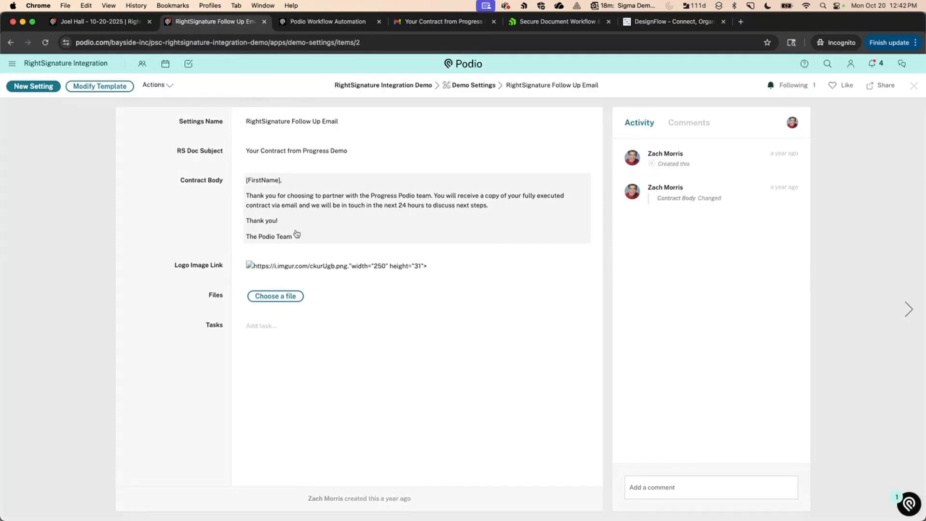
click(307, 22)
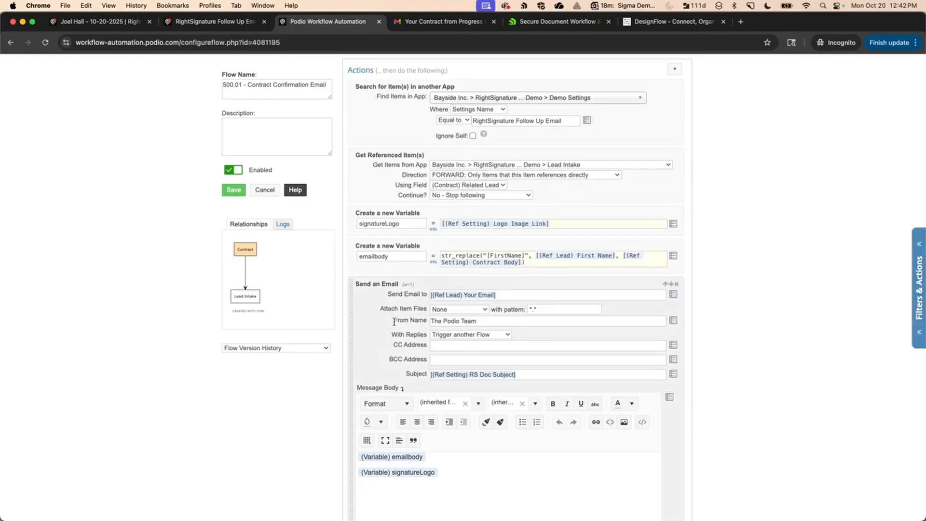
scroll(390, 340, down, 2)
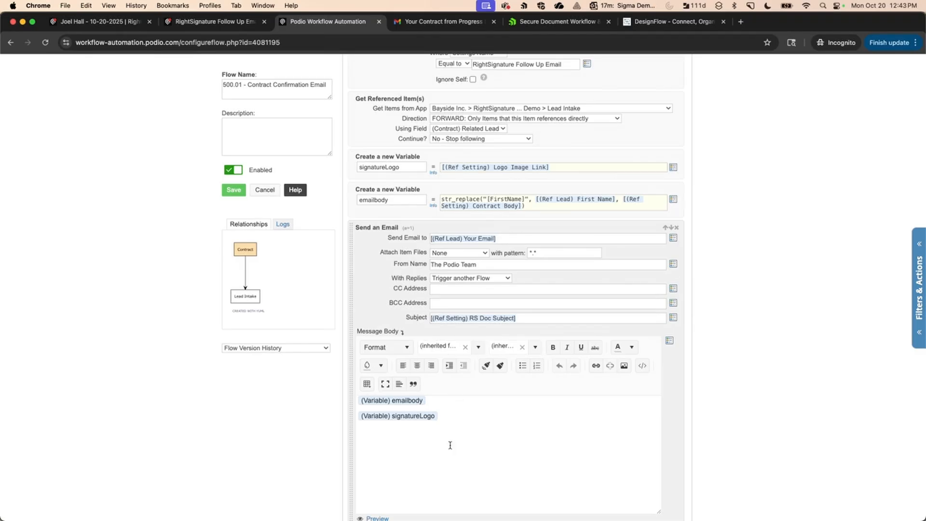
scroll(449, 447, down, 2)
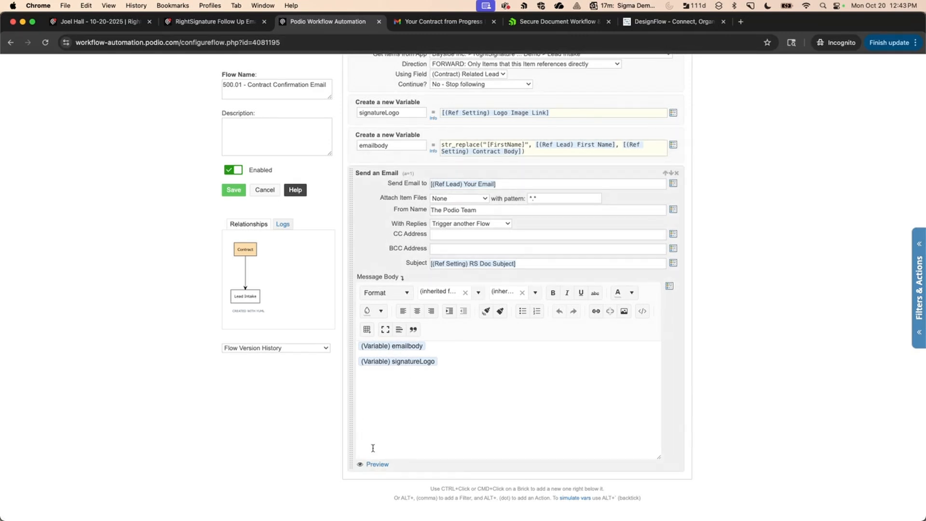
click(377, 464)
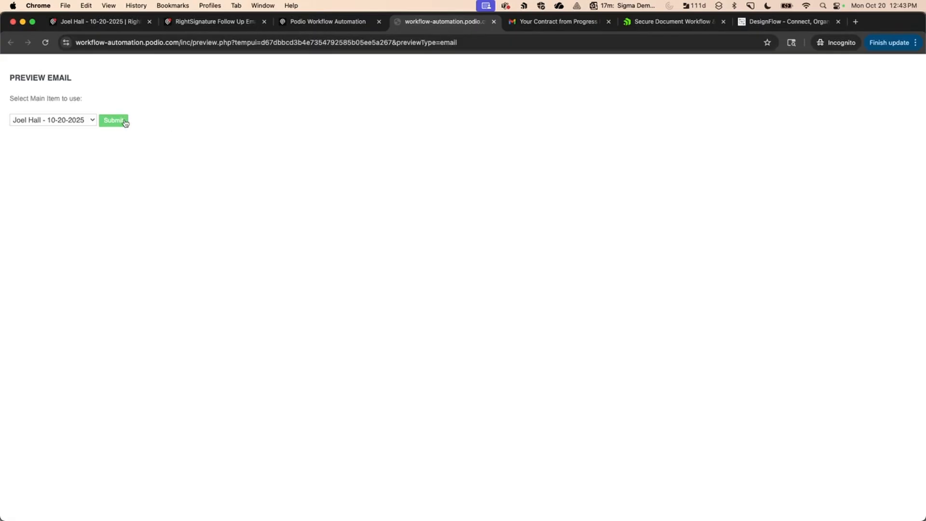
Render the email preview for the 10-20-2025 contract item, then close the preview tab.
click(113, 120)
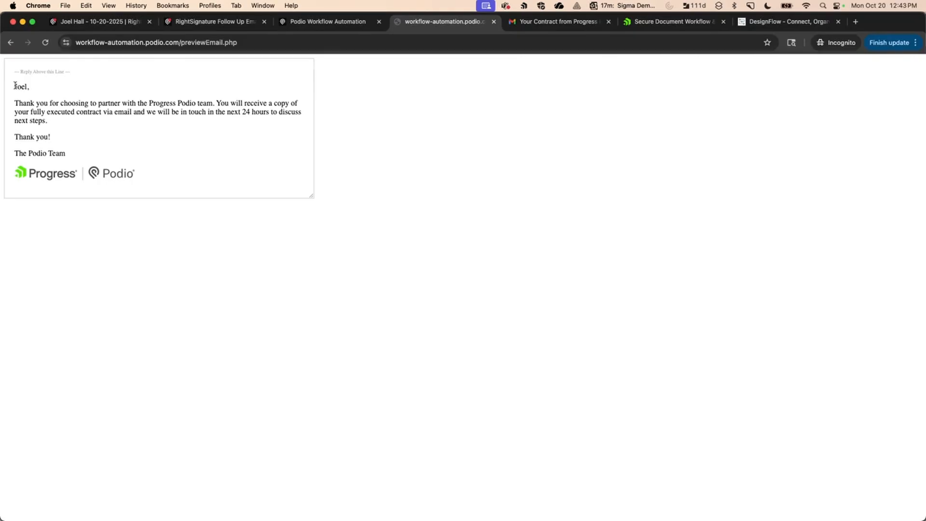
click(494, 23)
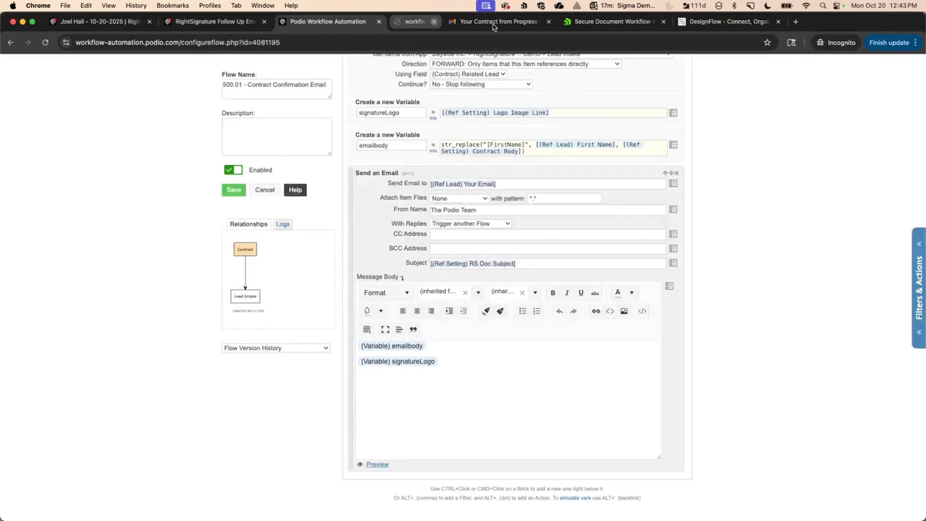
Cancel the flow editor and add 'WE WANT TO UPDATE THE CONFIRMATION EMAIL TEXT' to Contract Body.
click(268, 191)
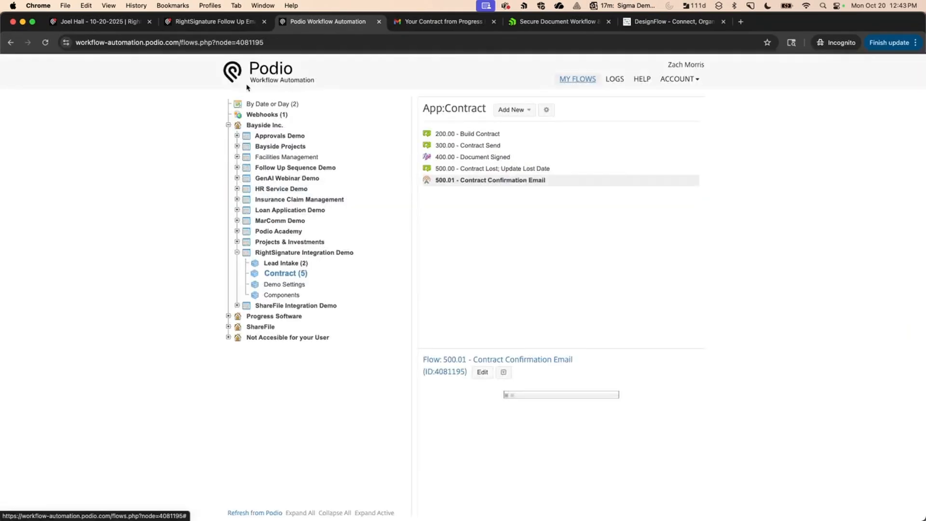
key(ctrl+shift+Tab)
key(Return)
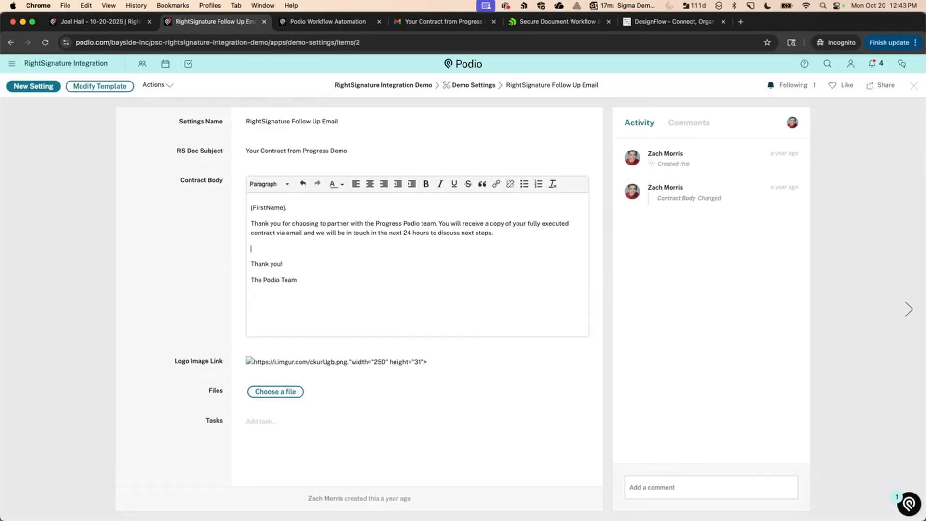
text(WE E)
key(BackSpace)
text(WANT TO UPDATE THE CONFIRMAITON)
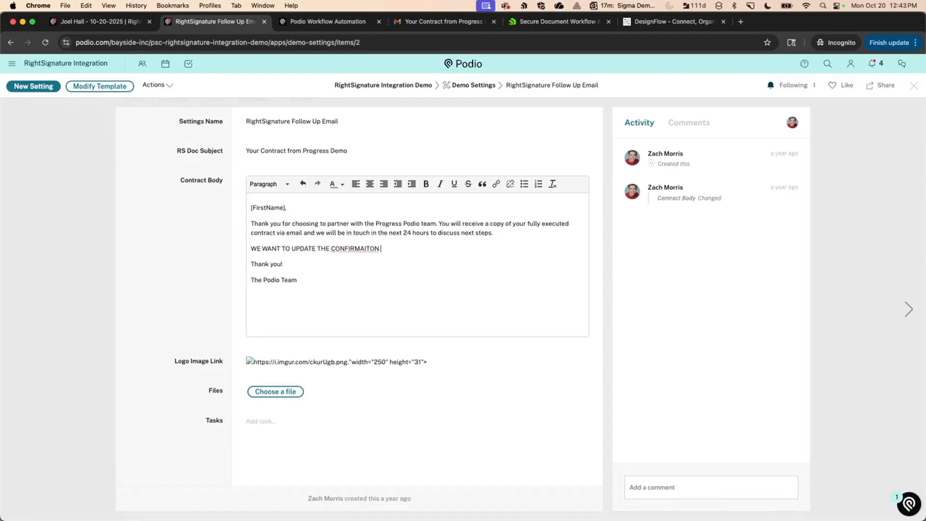
key(BackSpace)
text(TION)
click(209, 247)
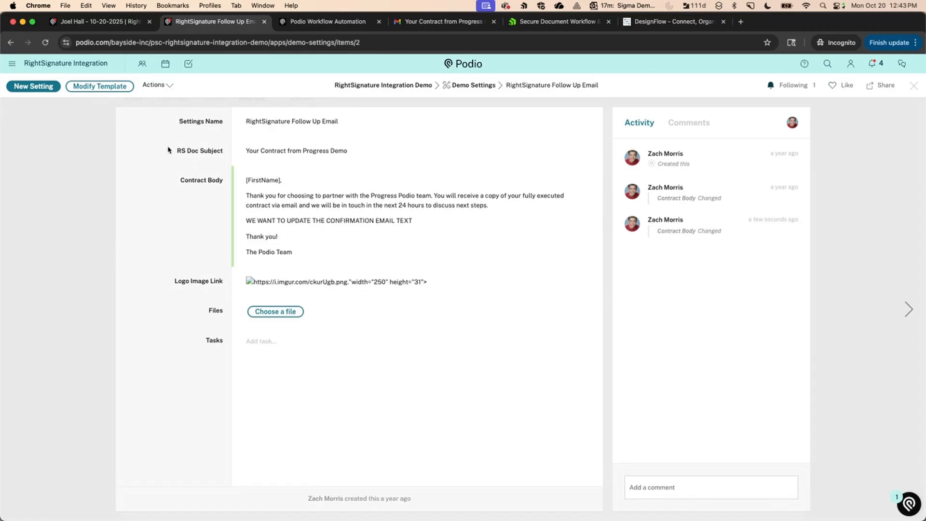
click(310, 23)
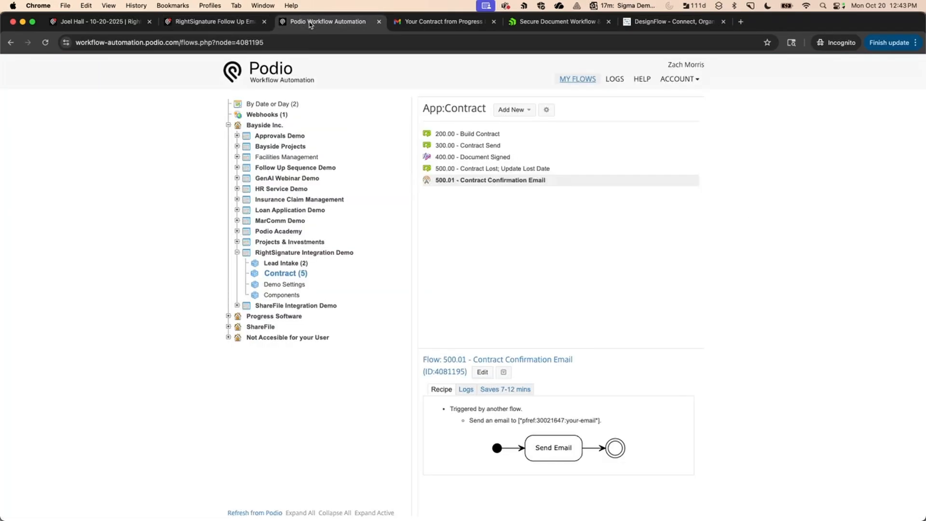
Re-render the 500.01 confirmation email preview showing the new line, then return to the Follow Up Email setting.
click(483, 373)
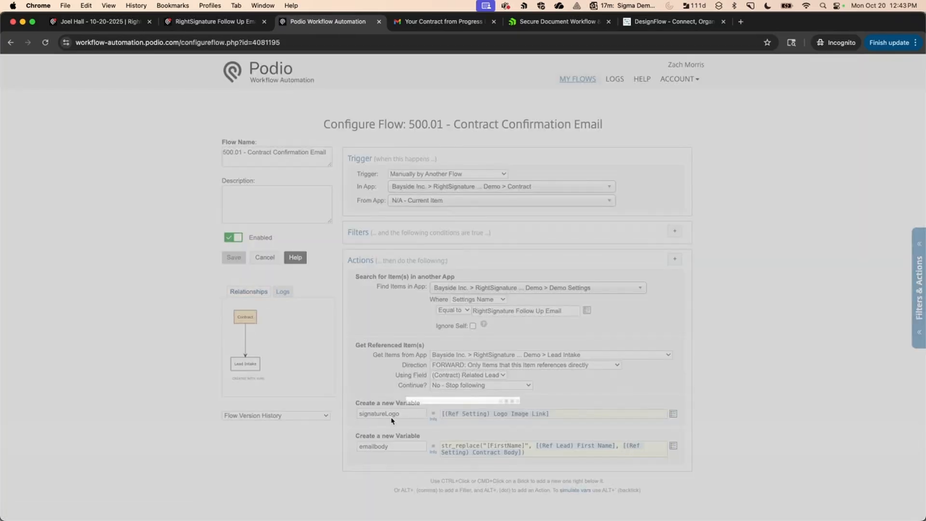
scroll(388, 412, down, 10)
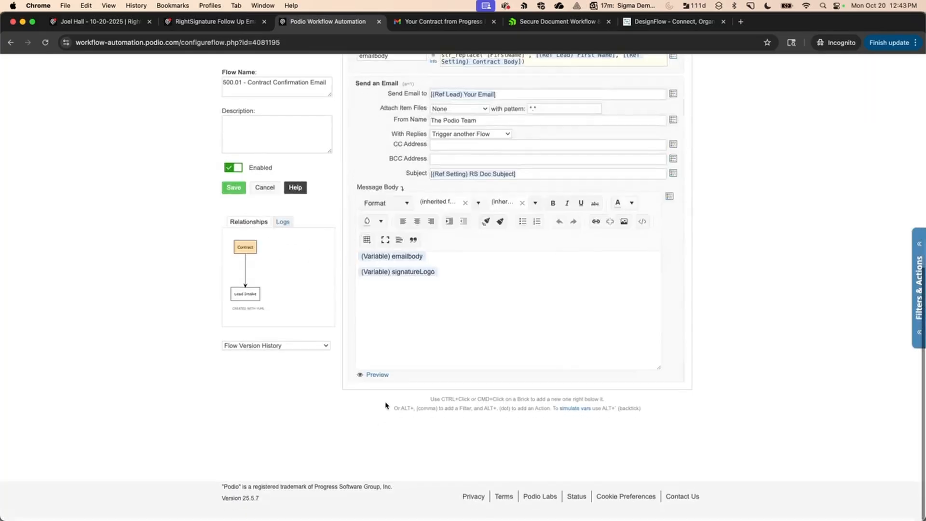
click(381, 375)
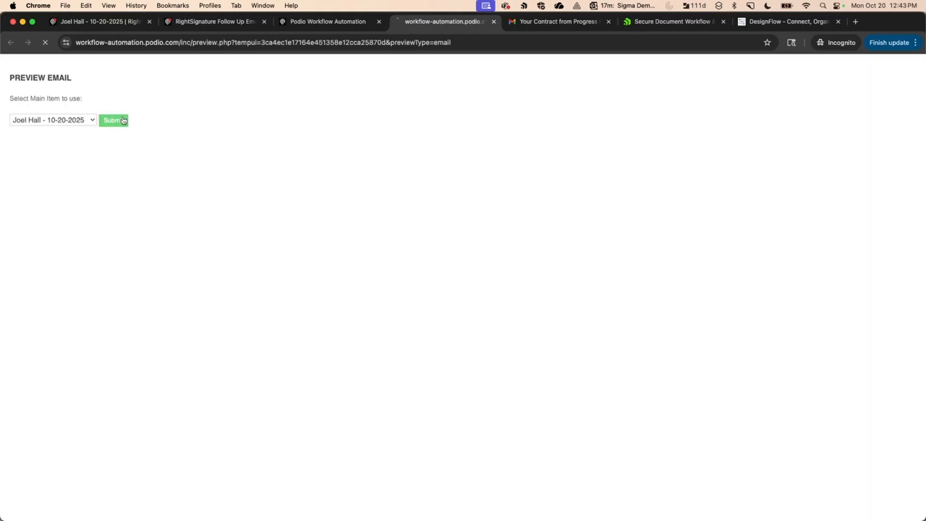
click(124, 120)
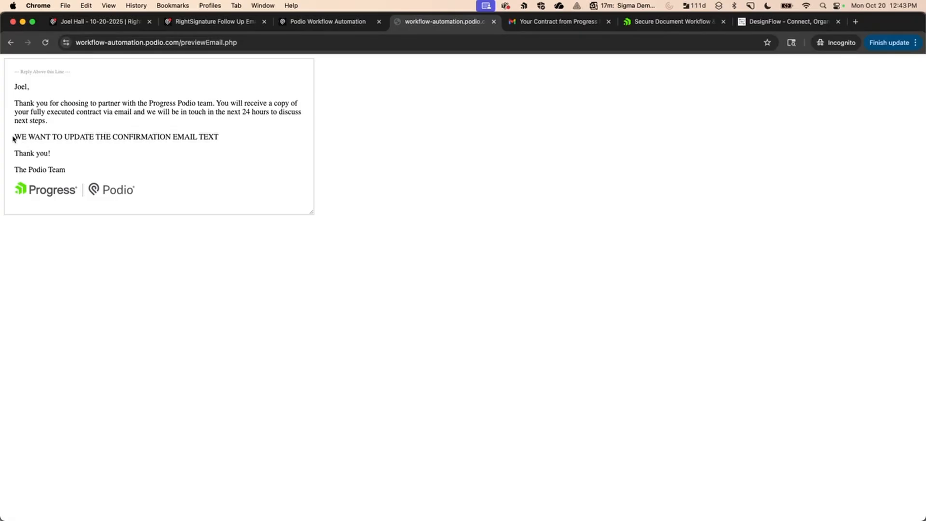
click(193, 22)
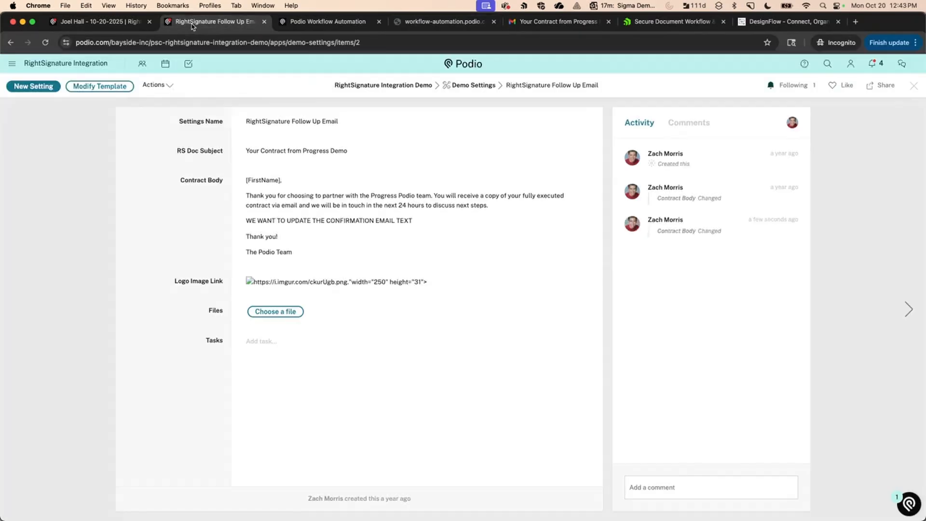
Delete the added update line from Contract Body, cancel the flow editor, and close the settings item.
click(293, 228)
triple_click(304, 250)
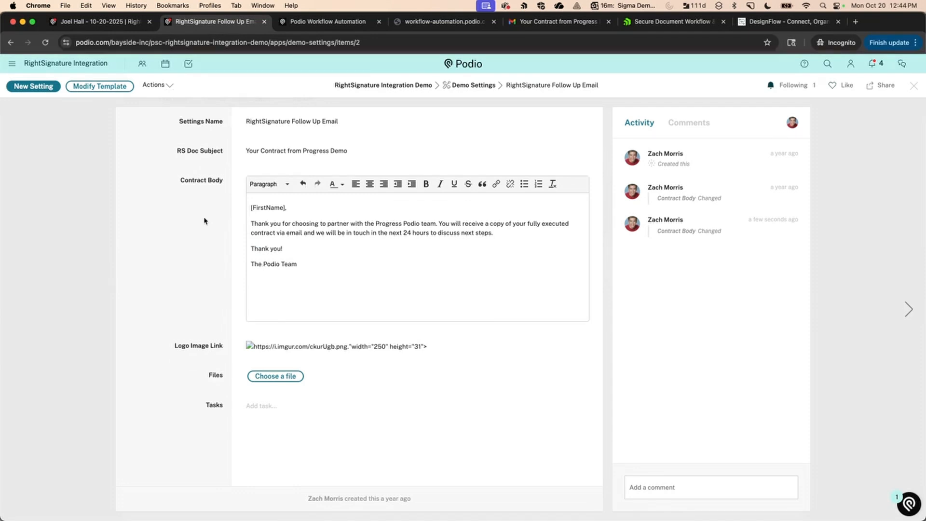
click(438, 21)
click(347, 23)
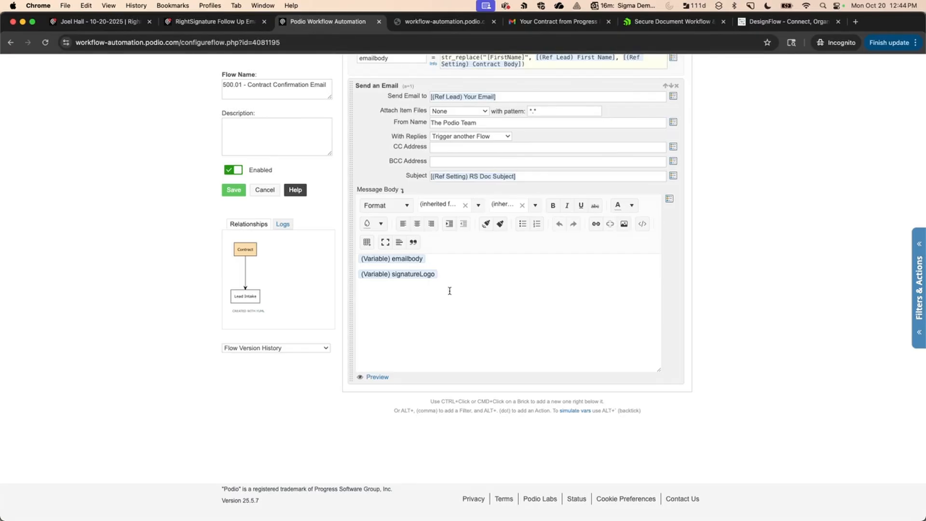
click(264, 191)
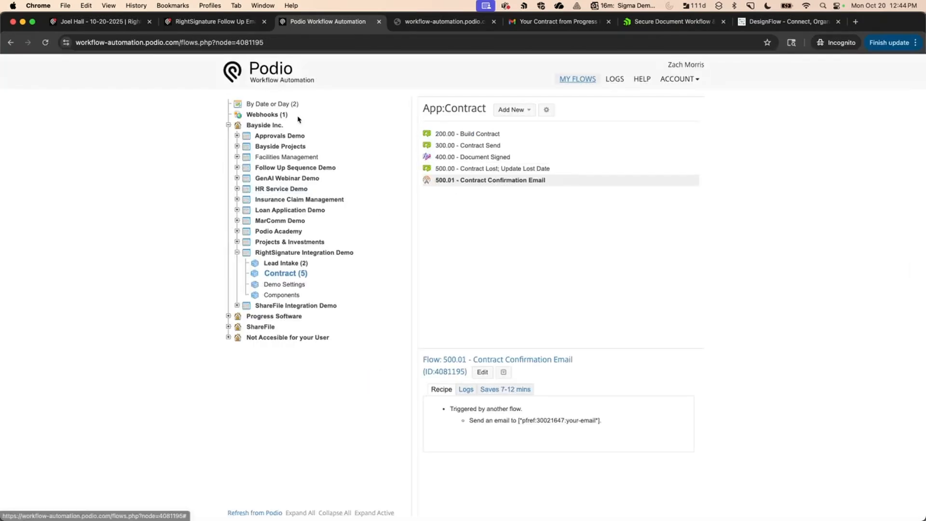
click(234, 22)
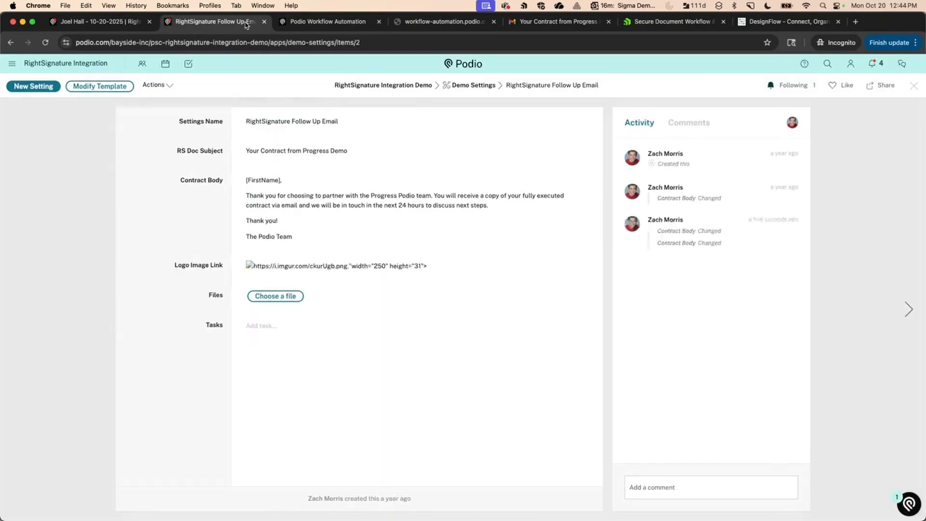
click(265, 22)
click(90, 23)
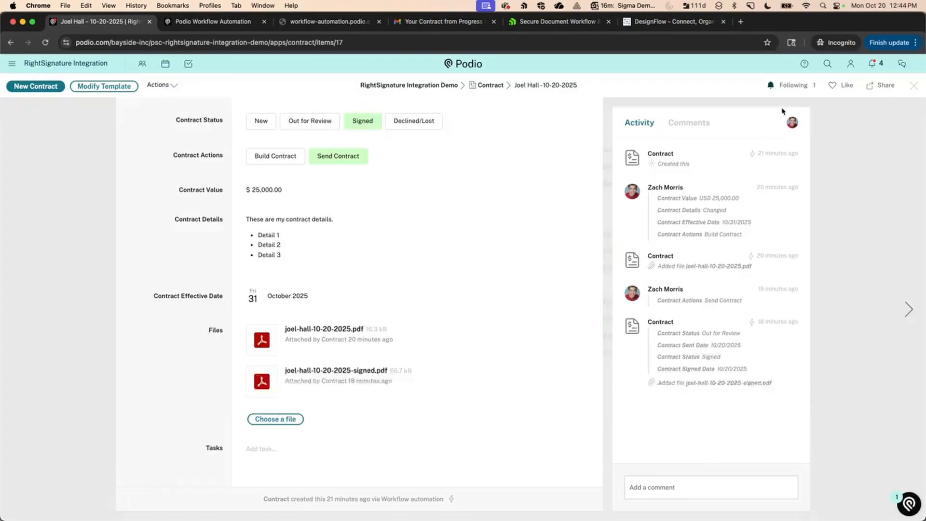
Reopen the 10-20-2025 contract from the list and open its unsigned contract PDF.
click(913, 87)
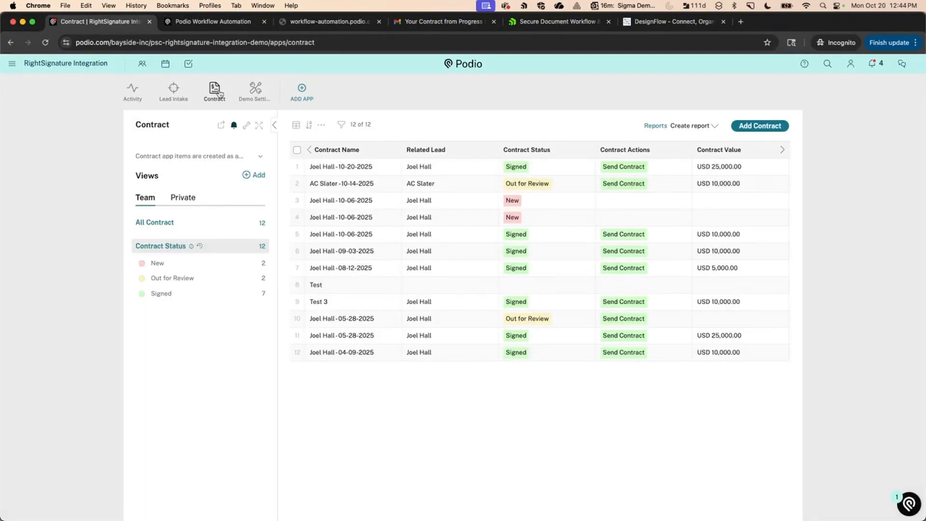
click(342, 167)
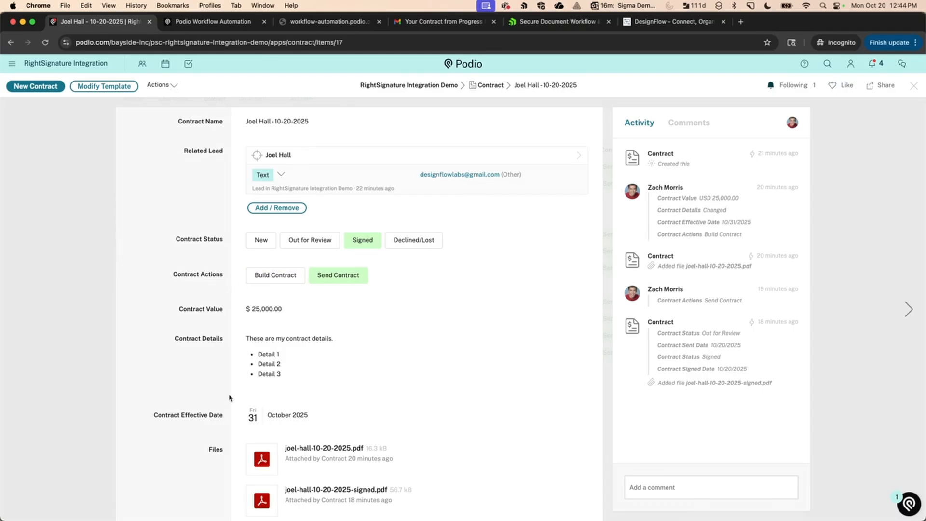
scroll(230, 398, down, 1)
click(301, 419)
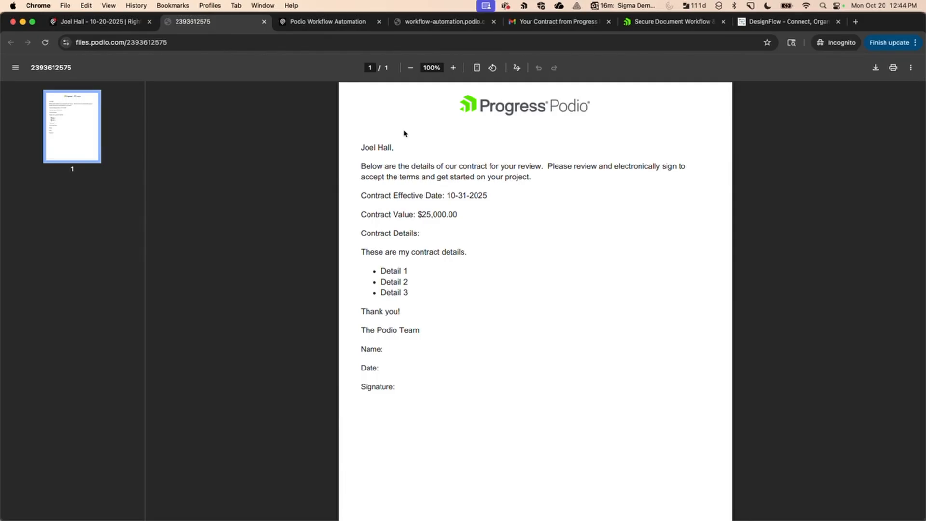
Check the RightSignature signature certificate on page 2 of the signed contract PDF, then return to the record.
key(ctrl+shift+Tab)
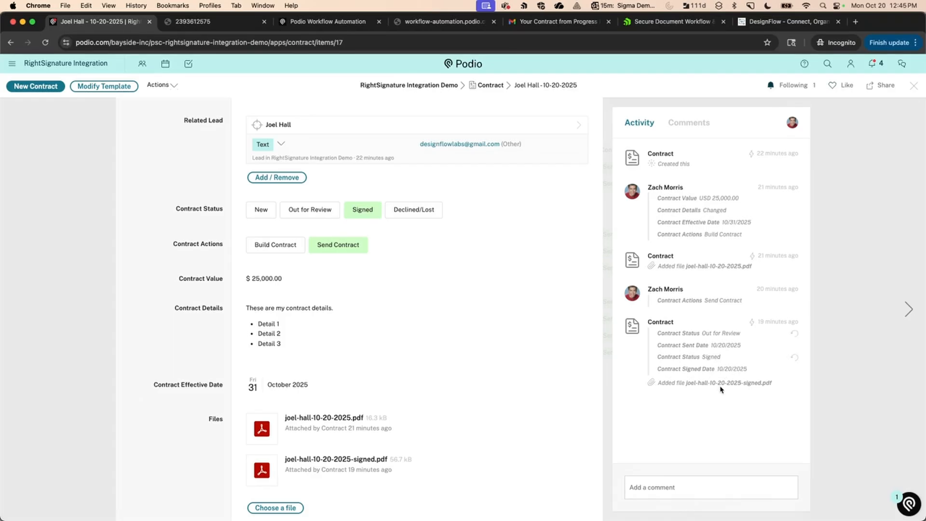
click(336, 459)
click(67, 231)
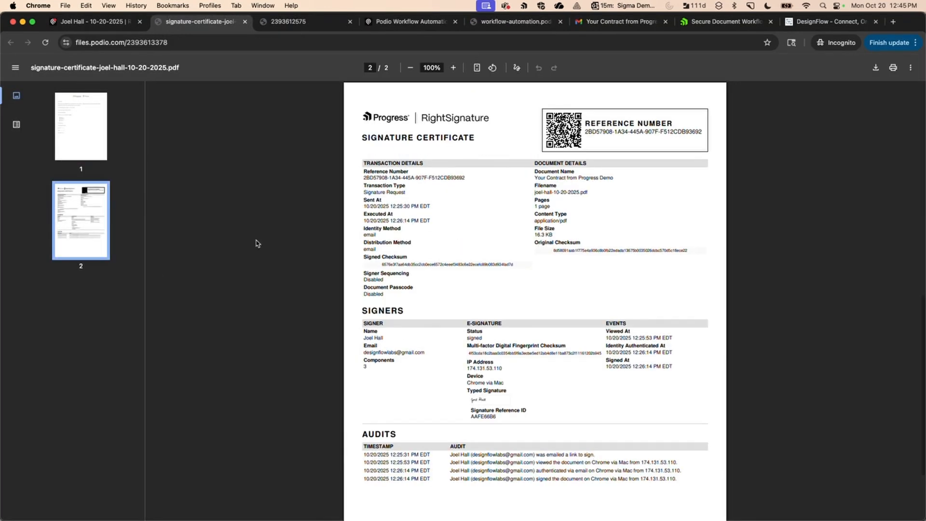
click(116, 25)
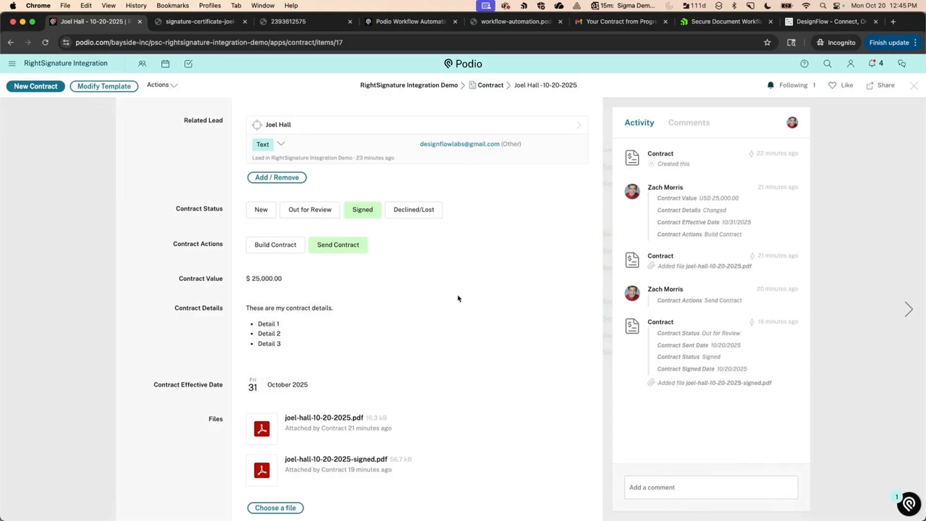
click(805, 20)
click(28, 71)
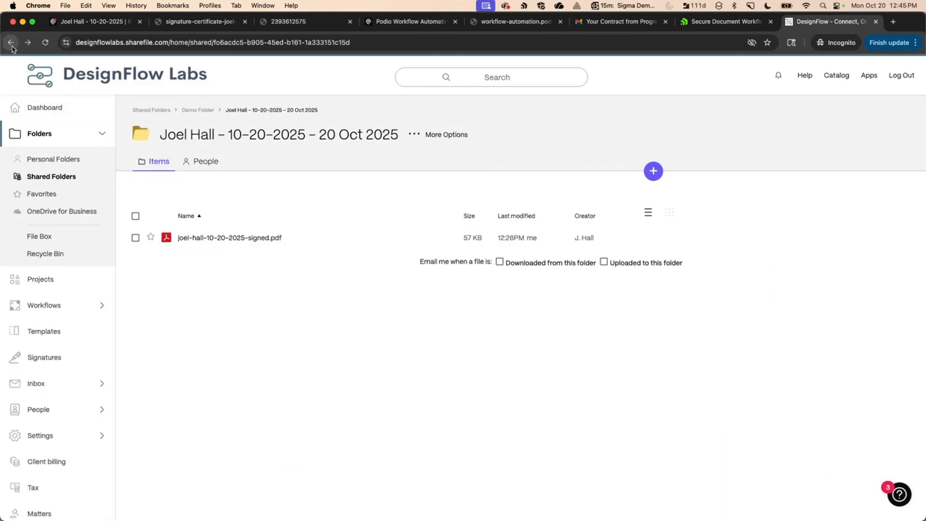
click(205, 110)
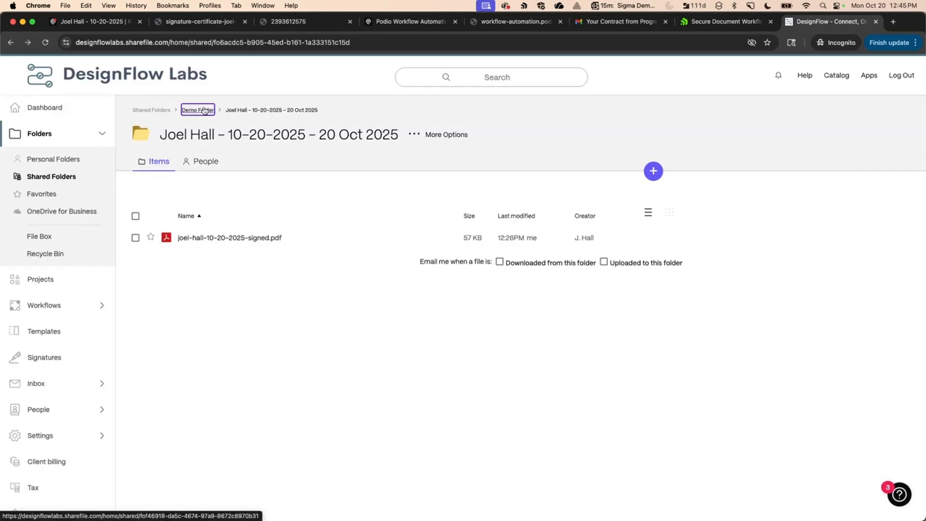
click(213, 260)
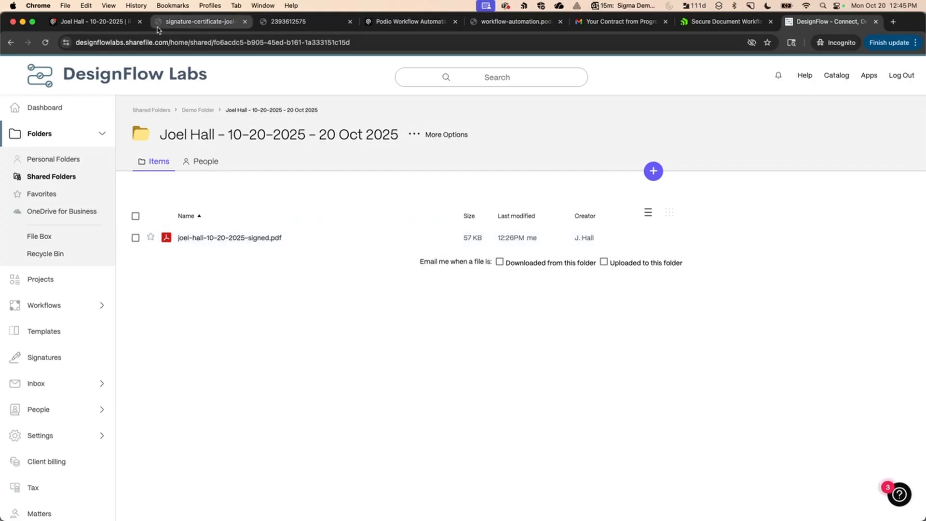
click(117, 21)
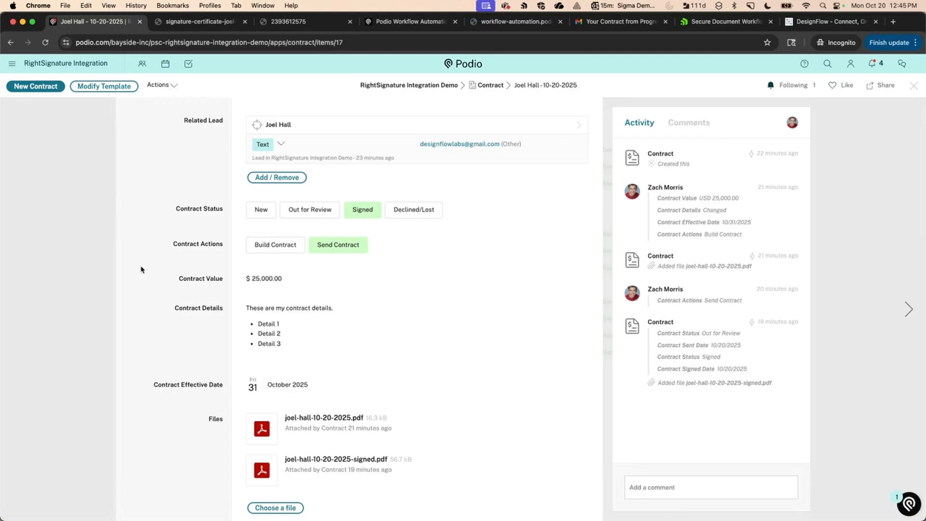
click(426, 20)
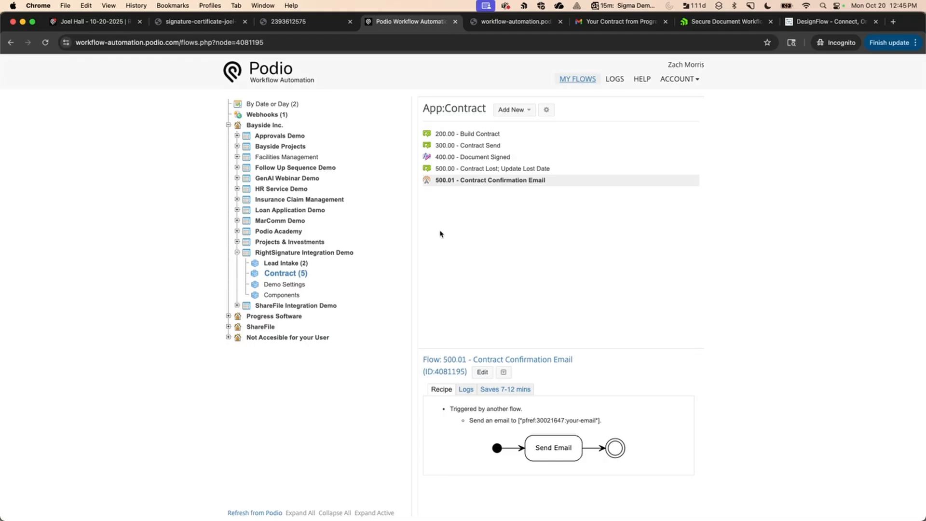
Review Account Details down to the ShareFile and RightSignature integrations, then return to My Flows.
click(680, 81)
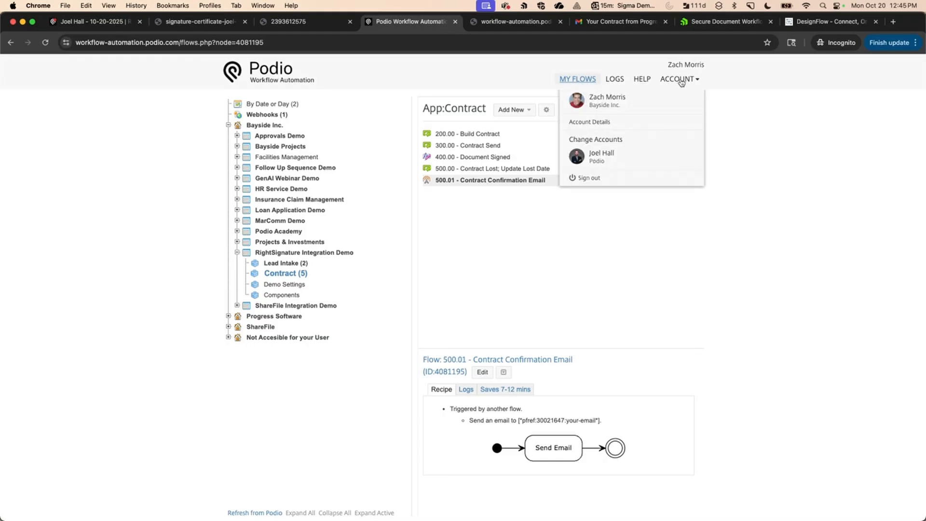
click(598, 121)
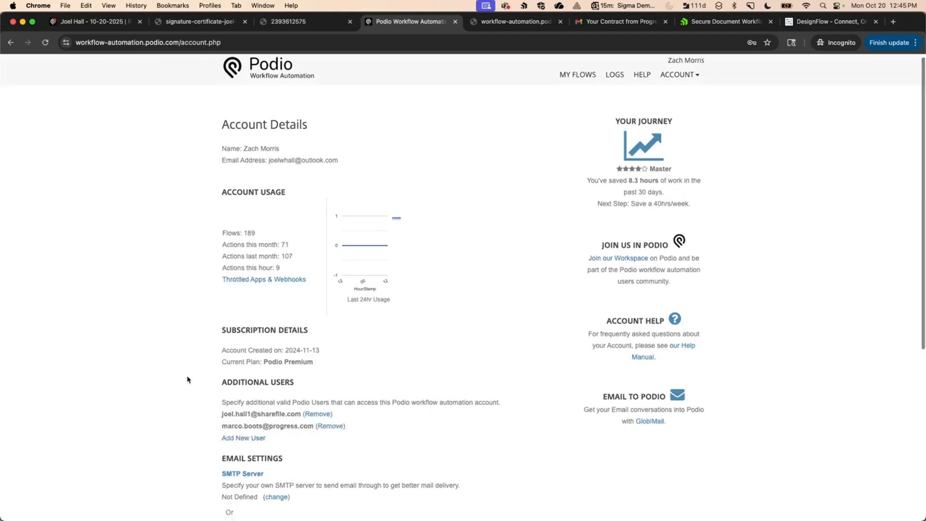
scroll(187, 379, down, 3)
scroll(188, 380, down, 3)
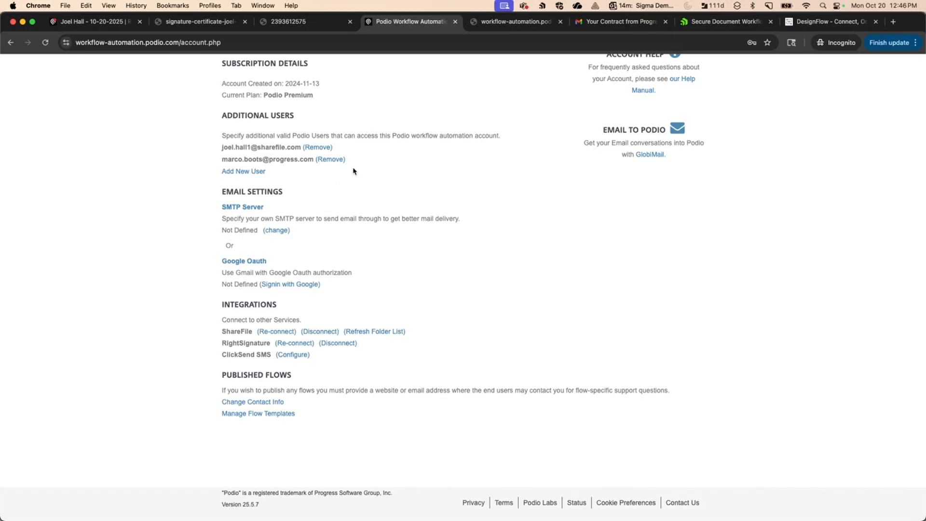
scroll(153, 108, up, 6)
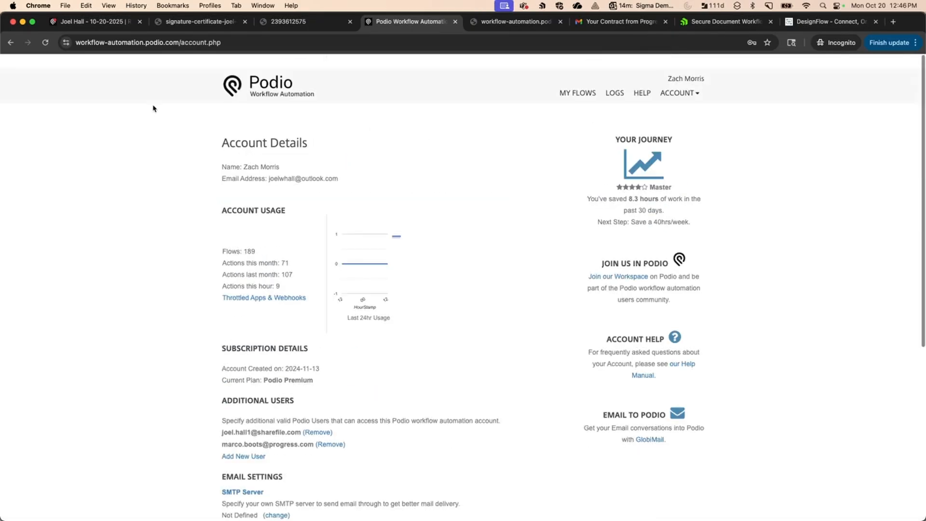
click(579, 81)
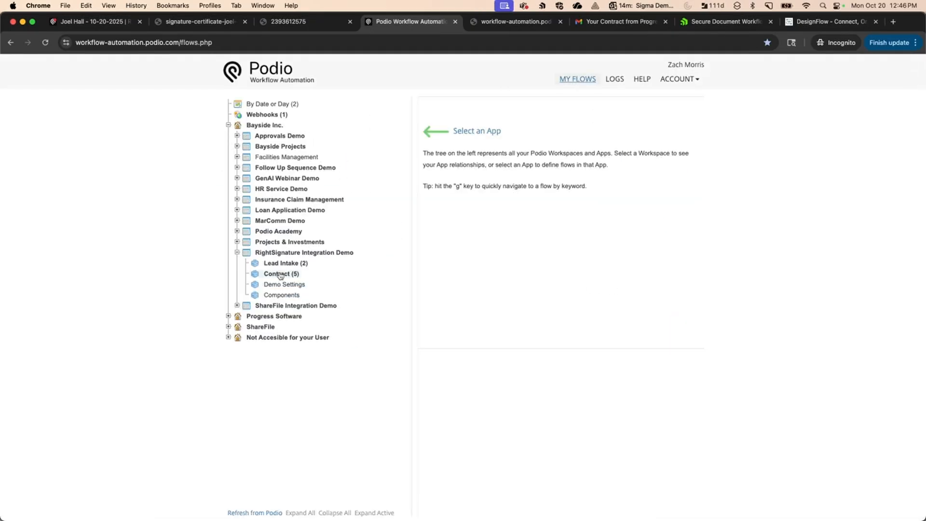
Start a new manually triggered flow for the Contract app.
click(282, 273)
click(512, 110)
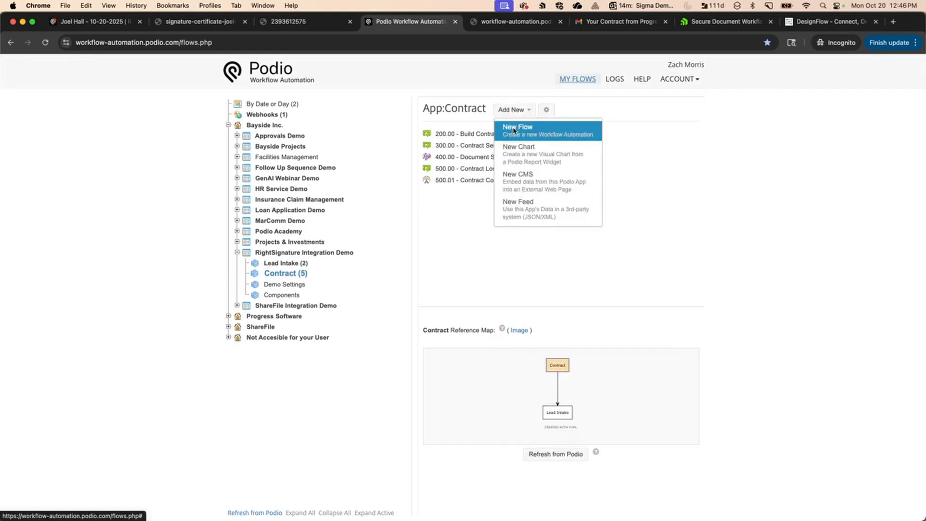
click(514, 127)
click(375, 361)
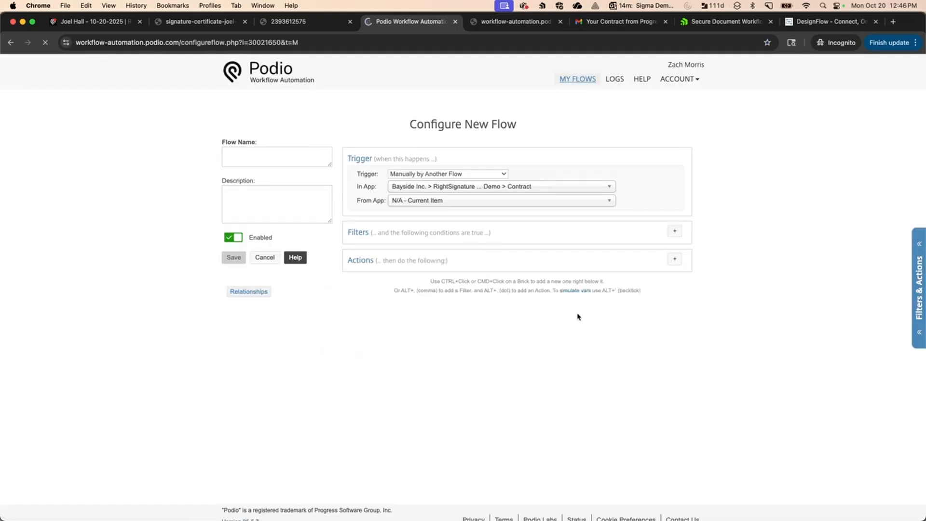
Browse the RightSignature and ShareFile actions, then cancel the new flow without saving.
click(676, 259)
text(right)
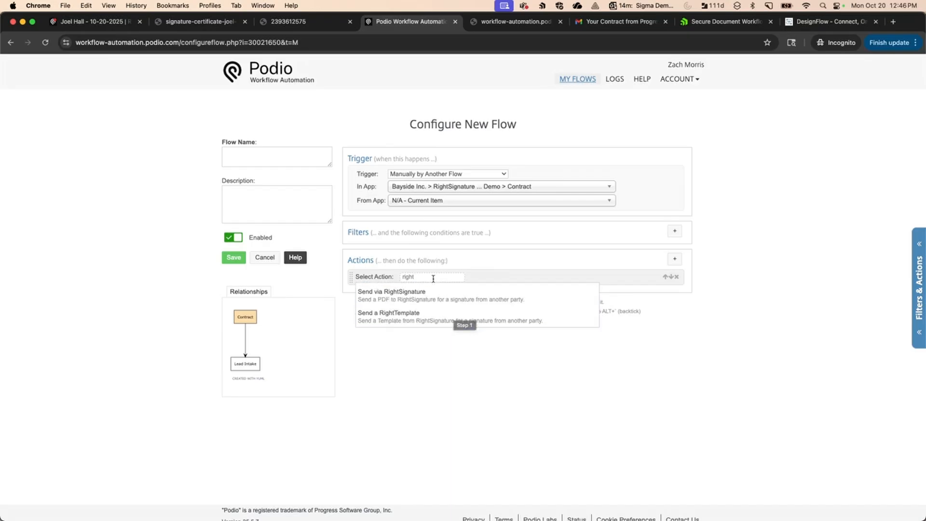
double_click(409, 276)
text(sharefi)
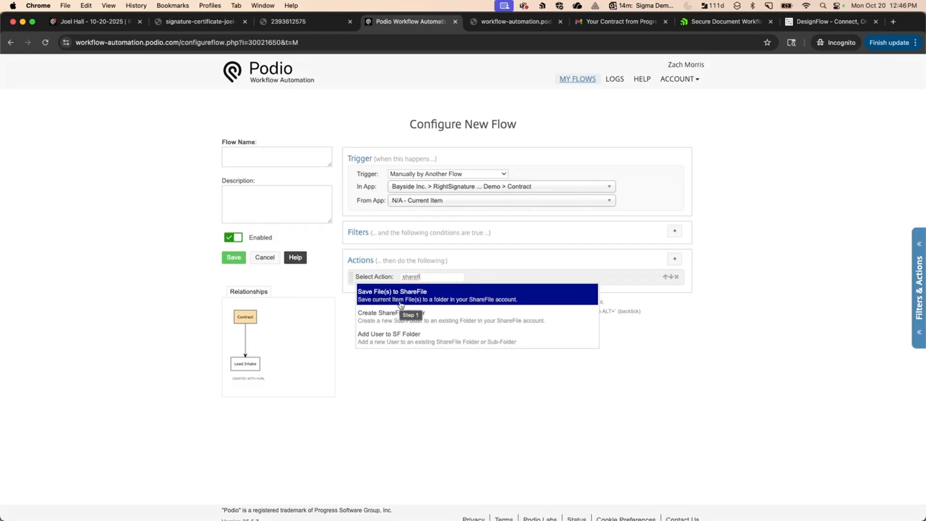
click(265, 257)
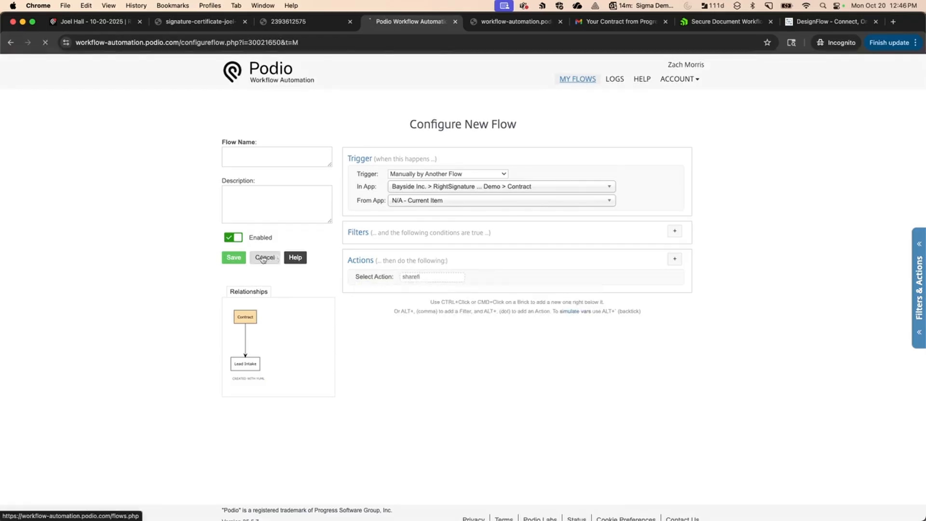